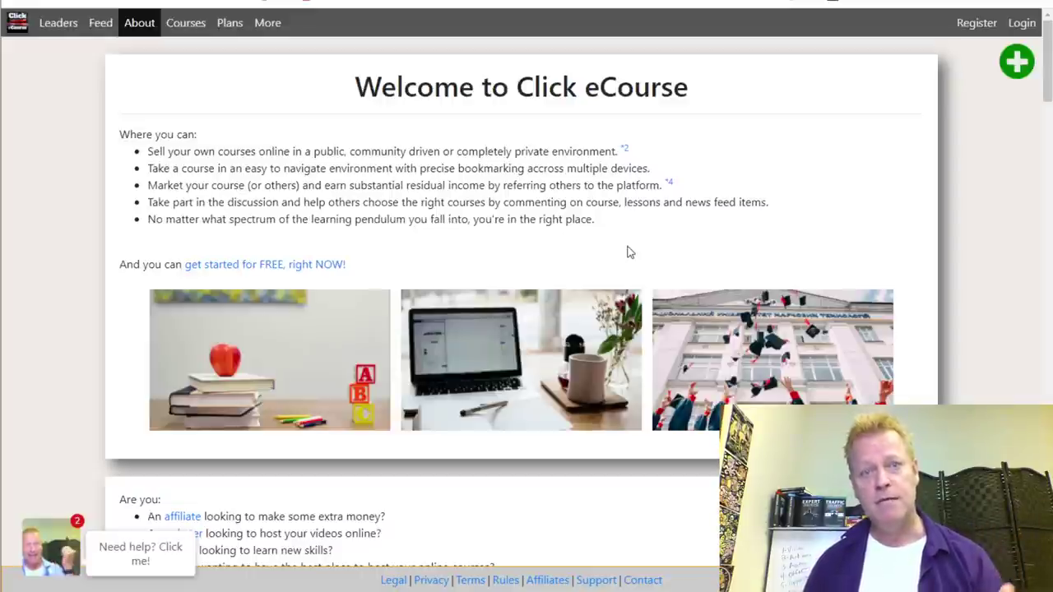
Scroll through the About page's affiliate, marketer, teacher and student sections, then go to Plans
{"action": "scroll", "coordinate": [630, 252], "scroll_direction": "down", "scroll_amount": 13}
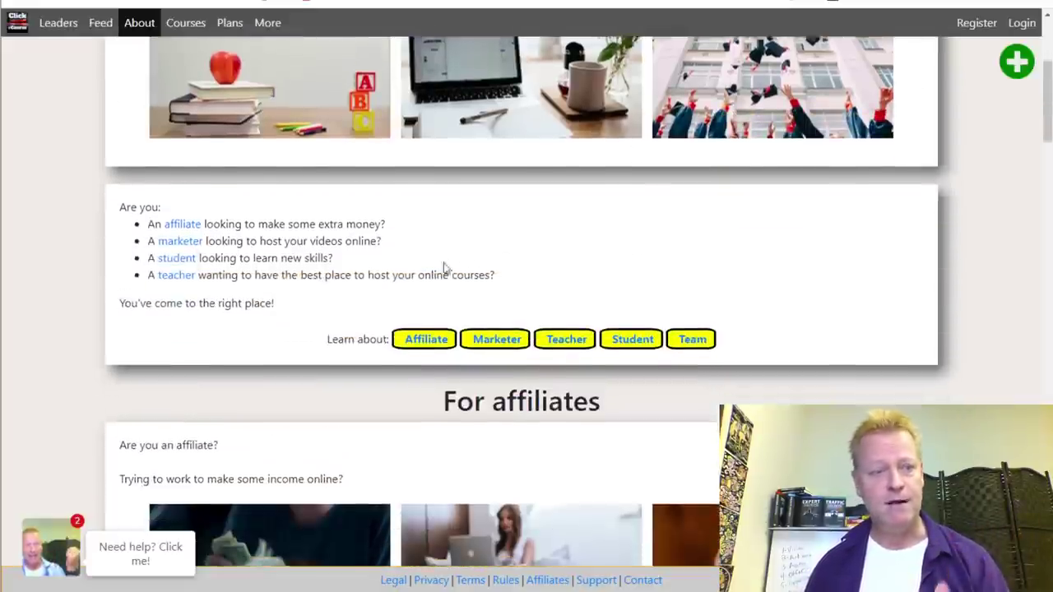
{"action": "scroll", "coordinate": [406, 266], "scroll_direction": "down", "scroll_amount": 9}
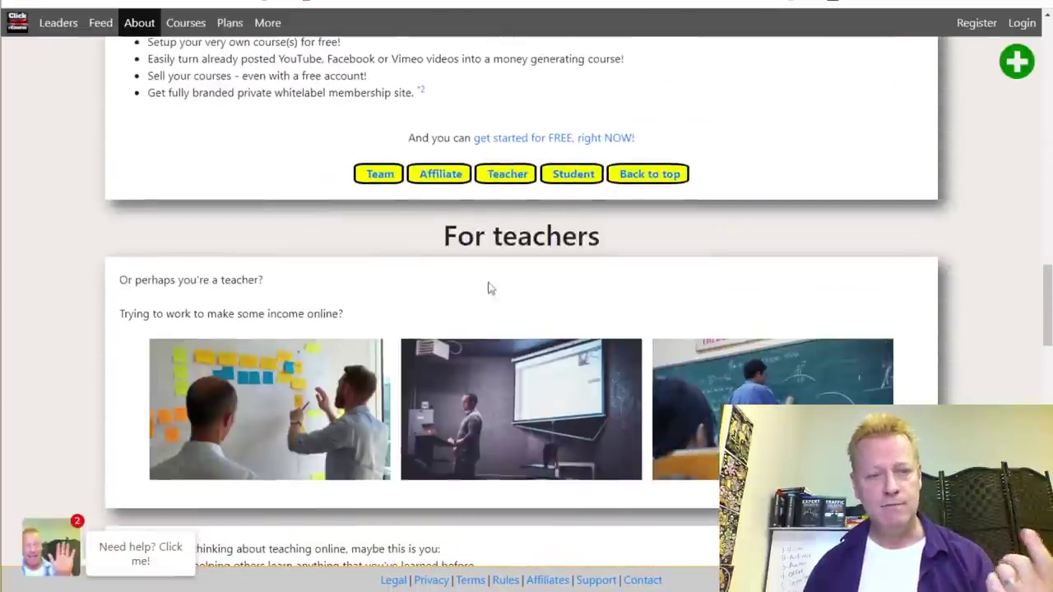
{"action": "scroll", "coordinate": [284, 142], "scroll_direction": "up", "scroll_amount": 3}
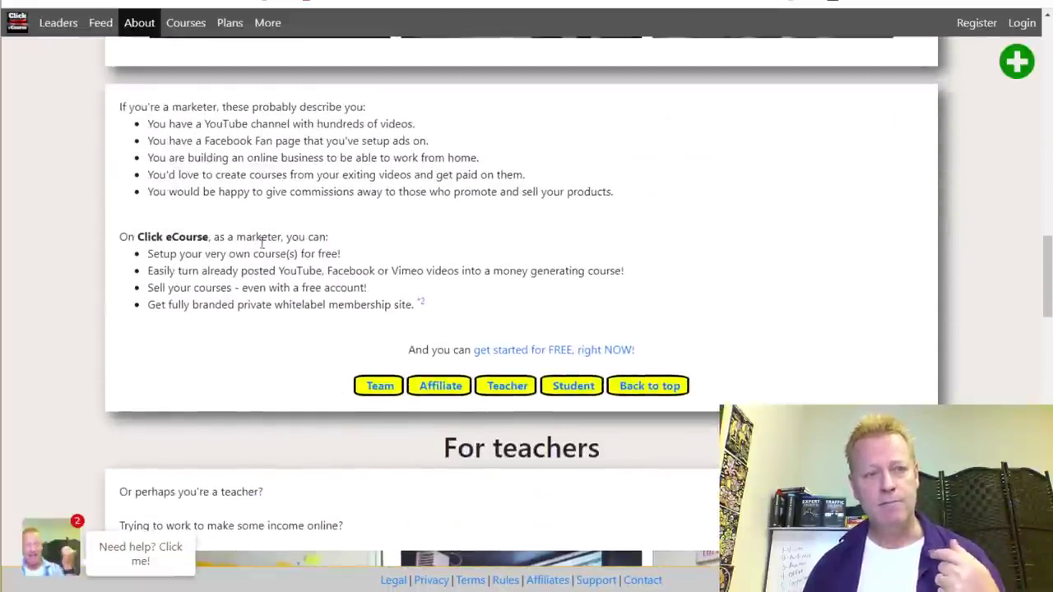
{"action": "scroll", "coordinate": [477, 257], "scroll_direction": "down", "scroll_amount": 3}
{"action": "scroll", "coordinate": [482, 255], "scroll_direction": "down", "scroll_amount": 9}
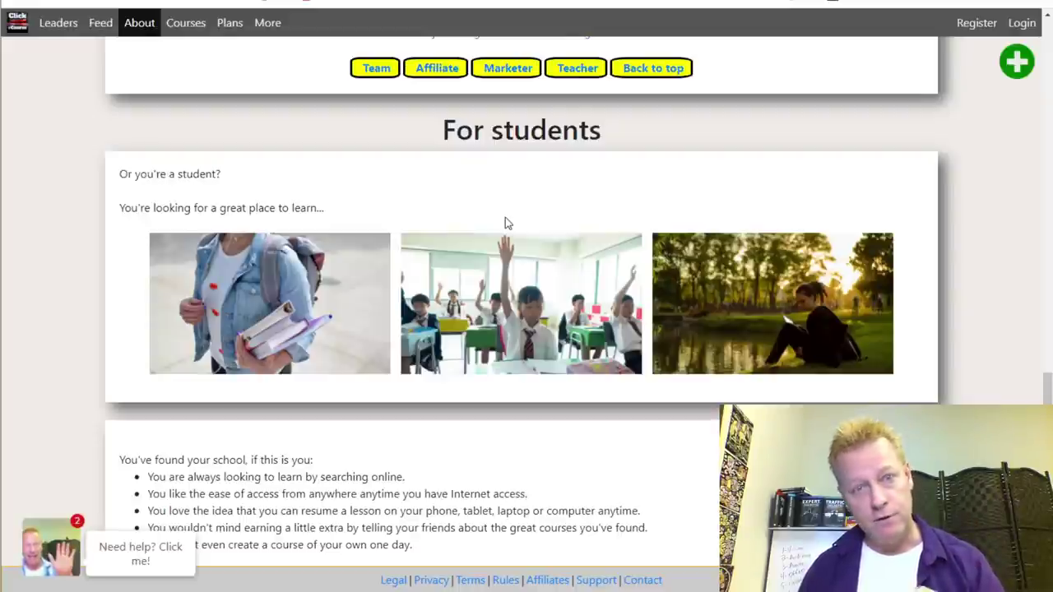
{"action": "left_click", "coordinate": [231, 26]}
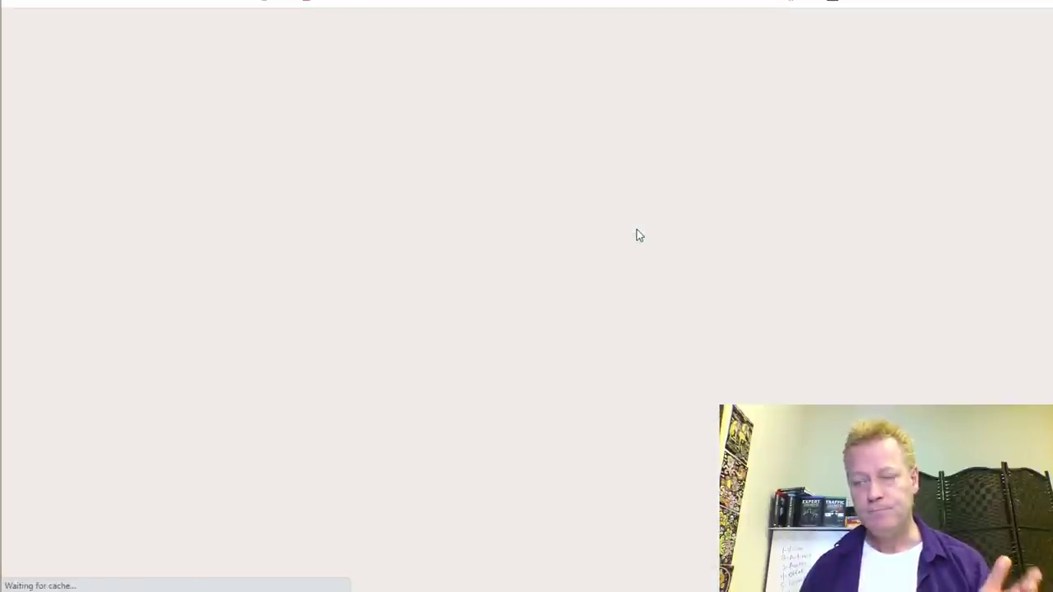
Highlight the plan names from Free to Extreme at the top of the comparison table
{"action": "scroll", "coordinate": [535, 263], "scroll_direction": "down", "scroll_amount": 2}
{"action": "scroll", "coordinate": [555, 195], "scroll_direction": "up", "scroll_amount": 2}
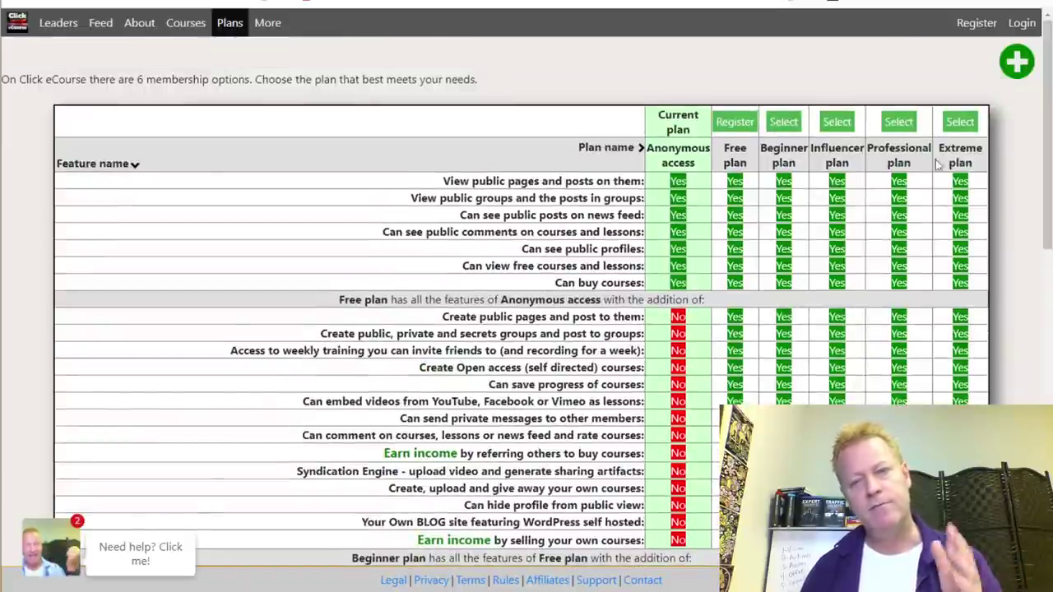
{"action": "left_click_drag", "start_coordinate": [724, 150], "coordinate": [975, 164]}
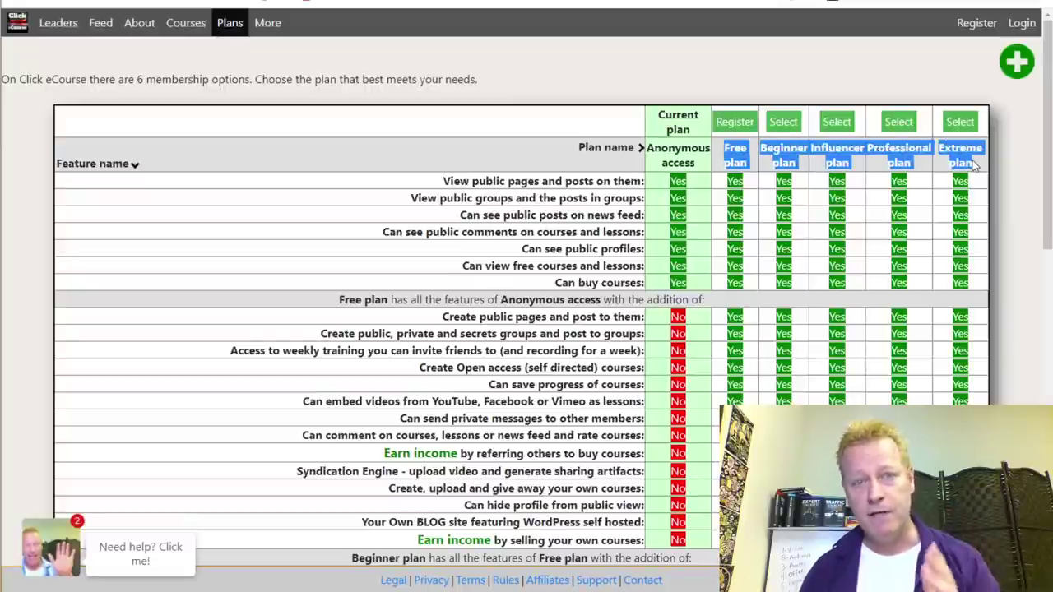
{"action": "scroll", "coordinate": [790, 243], "scroll_direction": "down", "scroll_amount": 3}
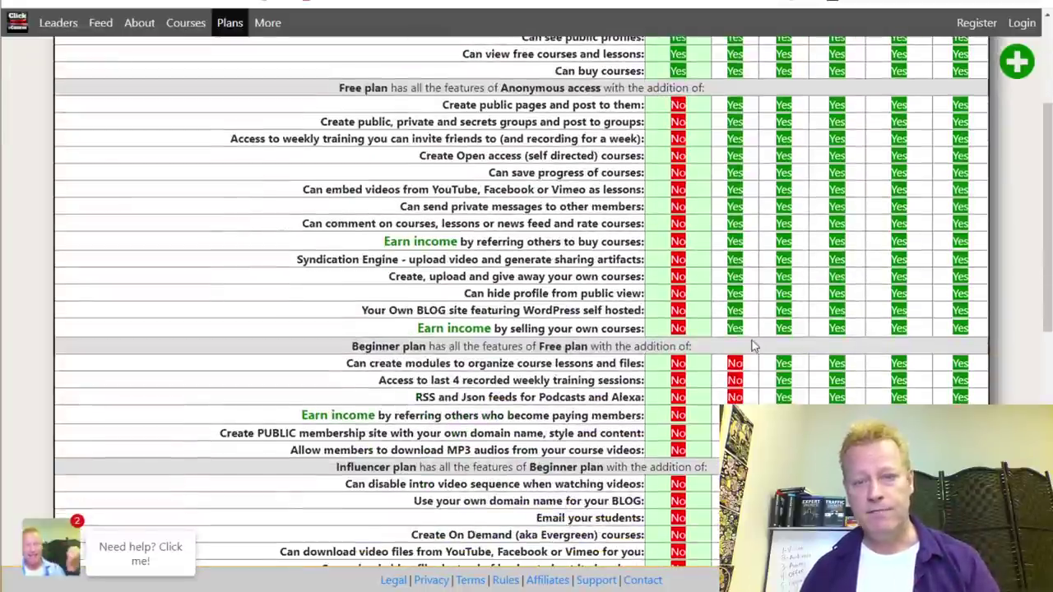
{"action": "scroll", "coordinate": [752, 345], "scroll_direction": "up", "scroll_amount": 3}
{"action": "scroll", "coordinate": [574, 317], "scroll_direction": "down", "scroll_amount": 9}
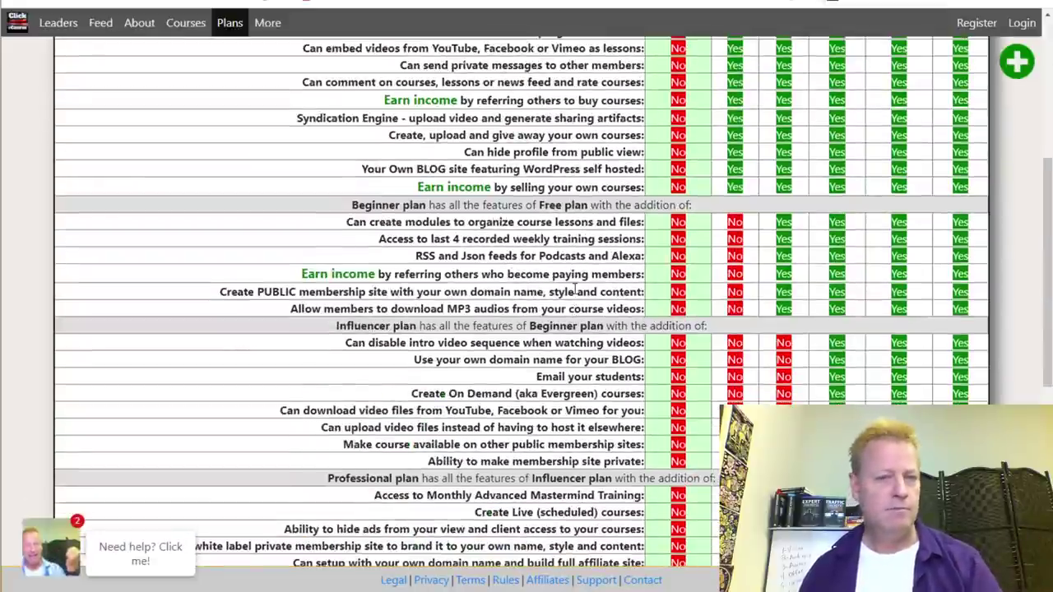
{"action": "scroll", "coordinate": [575, 284], "scroll_direction": "up", "scroll_amount": 10}
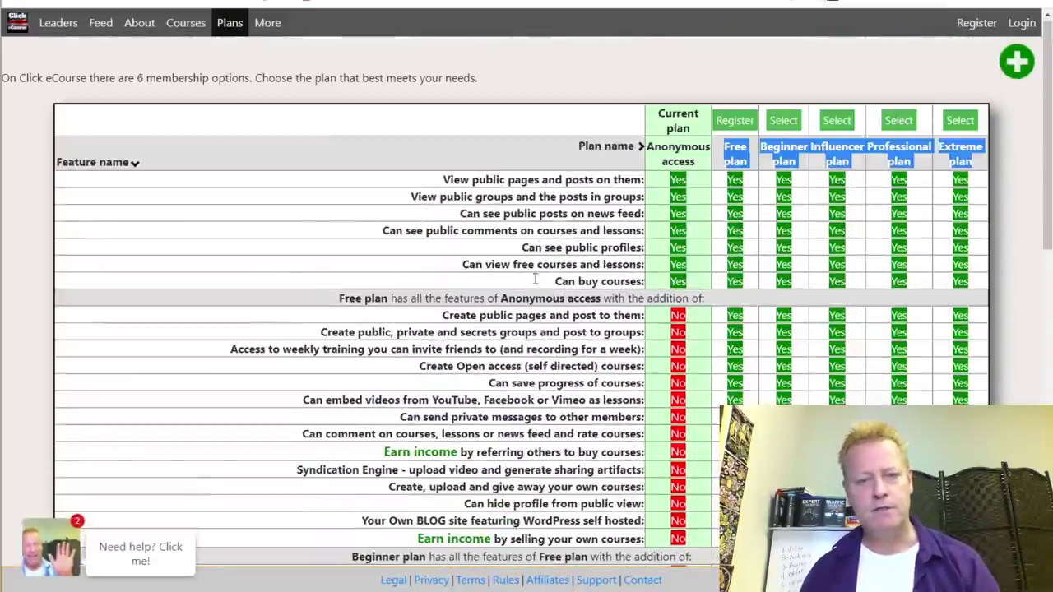
{"action": "scroll", "coordinate": [721, 139], "scroll_direction": "down", "scroll_amount": 3}
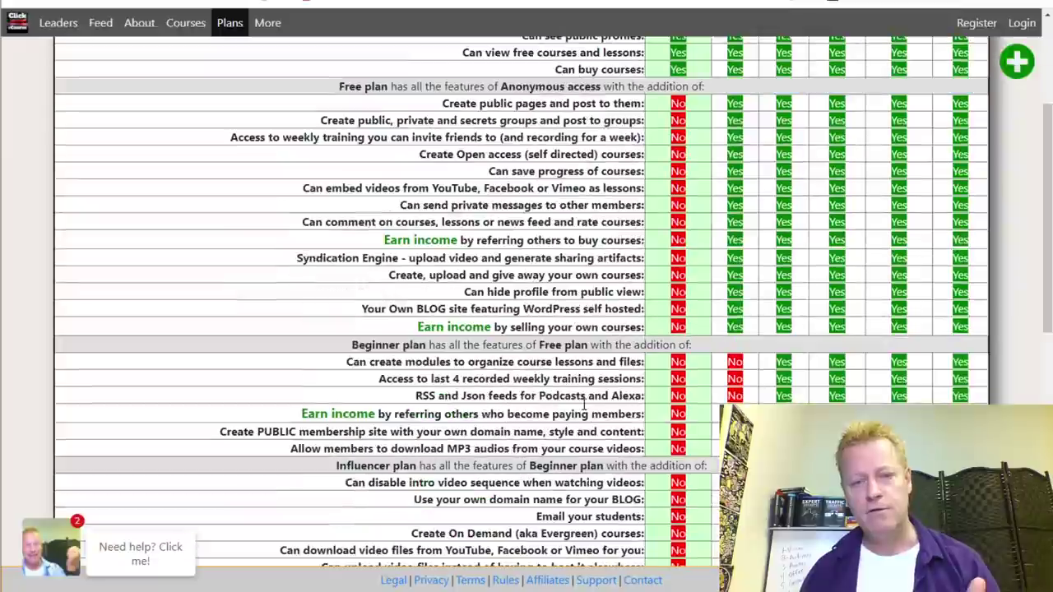
{"action": "scroll", "coordinate": [722, 139], "scroll_direction": "up", "scroll_amount": 3}
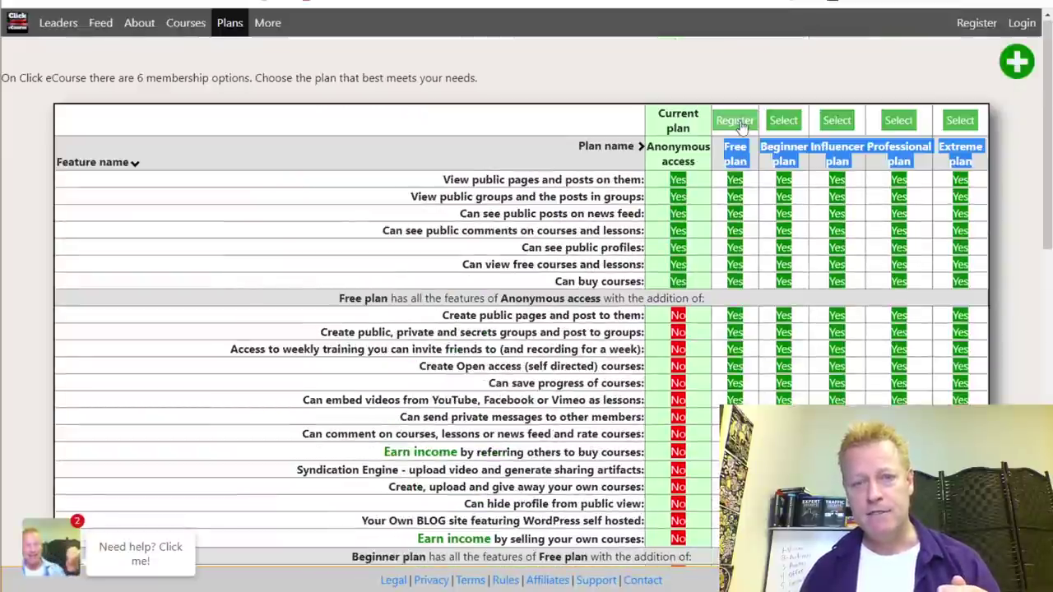
{"action": "scroll", "coordinate": [763, 239], "scroll_direction": "down", "scroll_amount": 3}
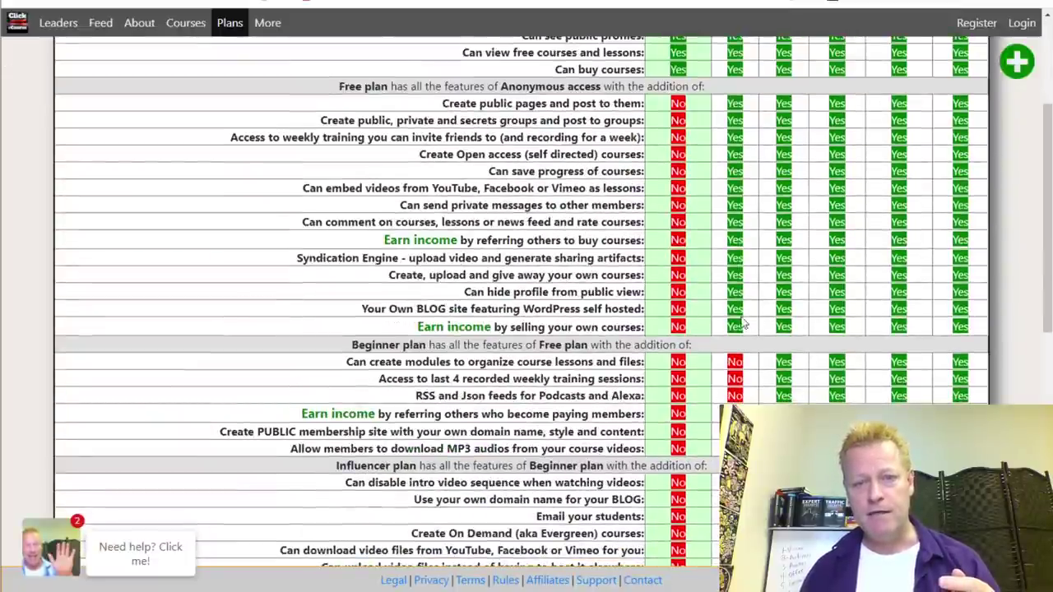
Highlight the Free plan's feature rows, then the Beginner plan's added features
{"action": "left_click_drag", "start_coordinate": [777, 326], "coordinate": [596, 102]}
{"action": "scroll", "coordinate": [647, 264], "scroll_direction": "up", "scroll_amount": 3}
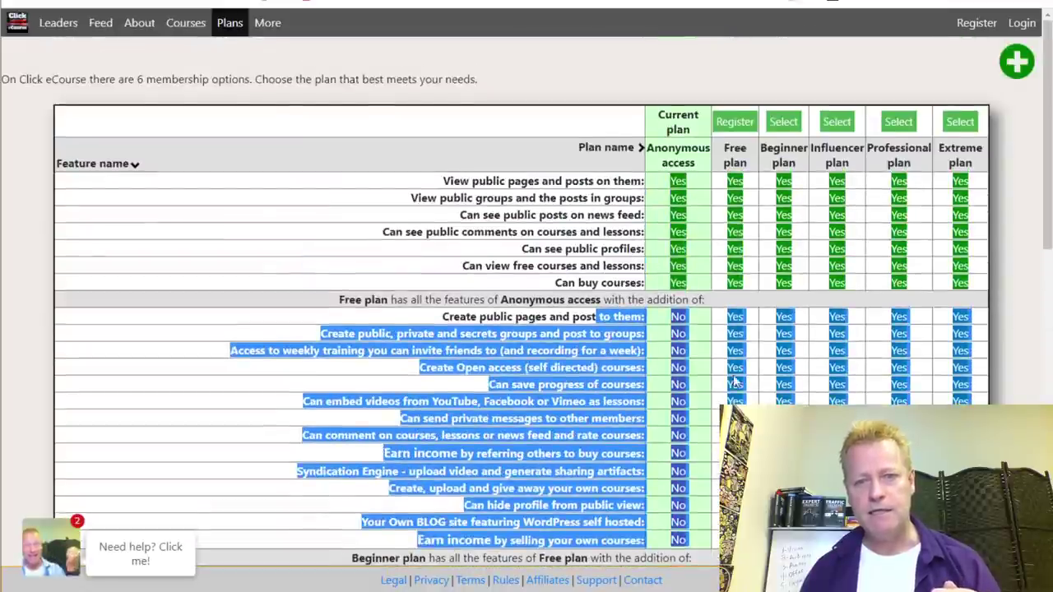
{"action": "scroll", "coordinate": [724, 271], "scroll_direction": "down", "scroll_amount": 4}
{"action": "left_click", "coordinate": [802, 293]}
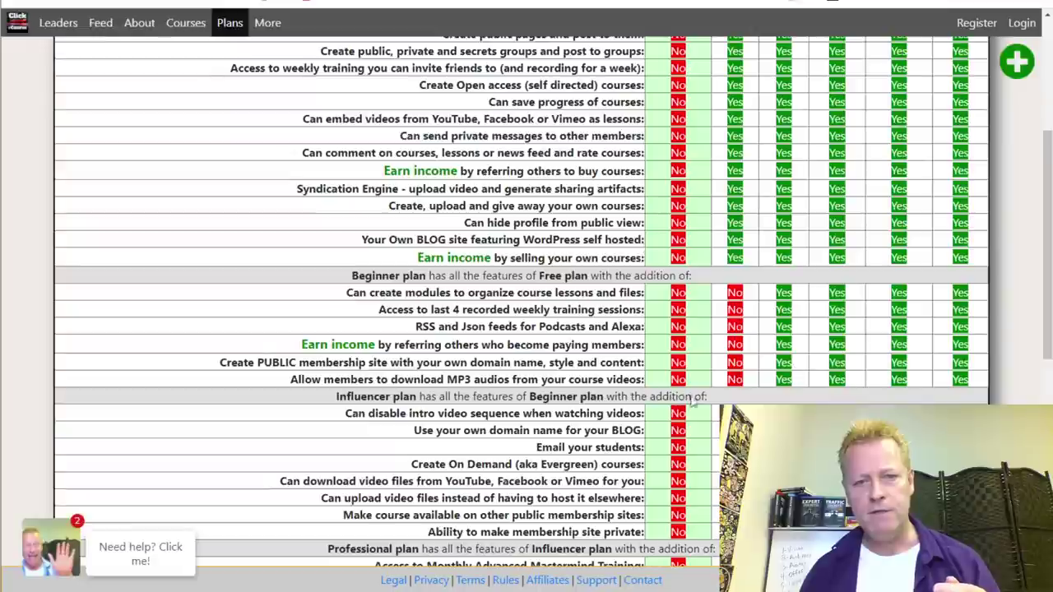
{"action": "left_click_drag", "start_coordinate": [645, 385], "coordinate": [568, 294]}
{"action": "scroll", "coordinate": [466, 295], "scroll_direction": "up", "scroll_amount": 4}
{"action": "scroll", "coordinate": [494, 294], "scroll_direction": "down", "scroll_amount": 4}
{"action": "scroll", "coordinate": [568, 295], "scroll_direction": "up", "scroll_amount": 3}
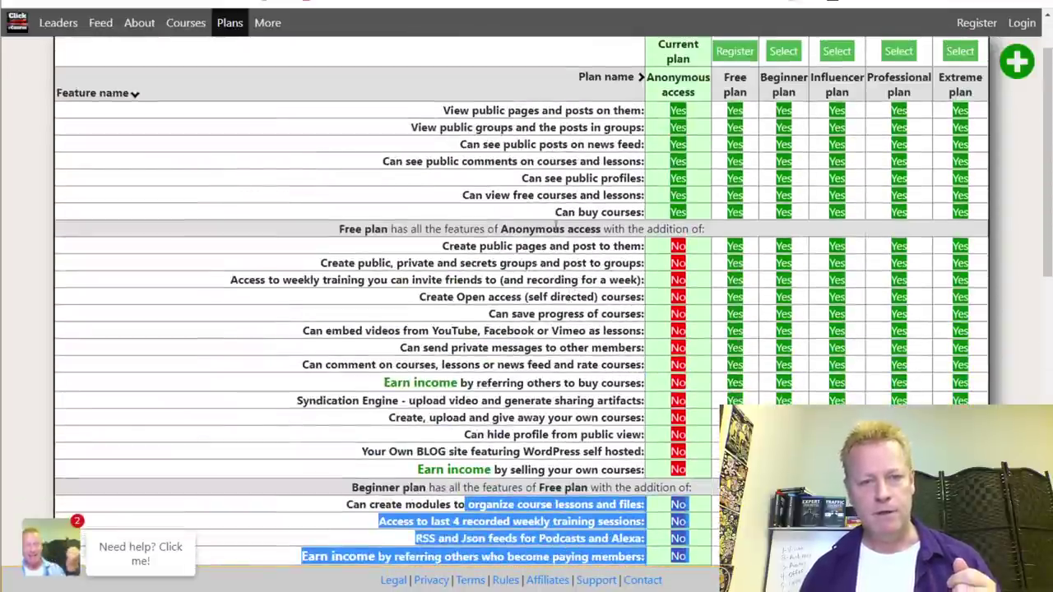
{"action": "scroll", "coordinate": [573, 239], "scroll_direction": "down", "scroll_amount": 3}
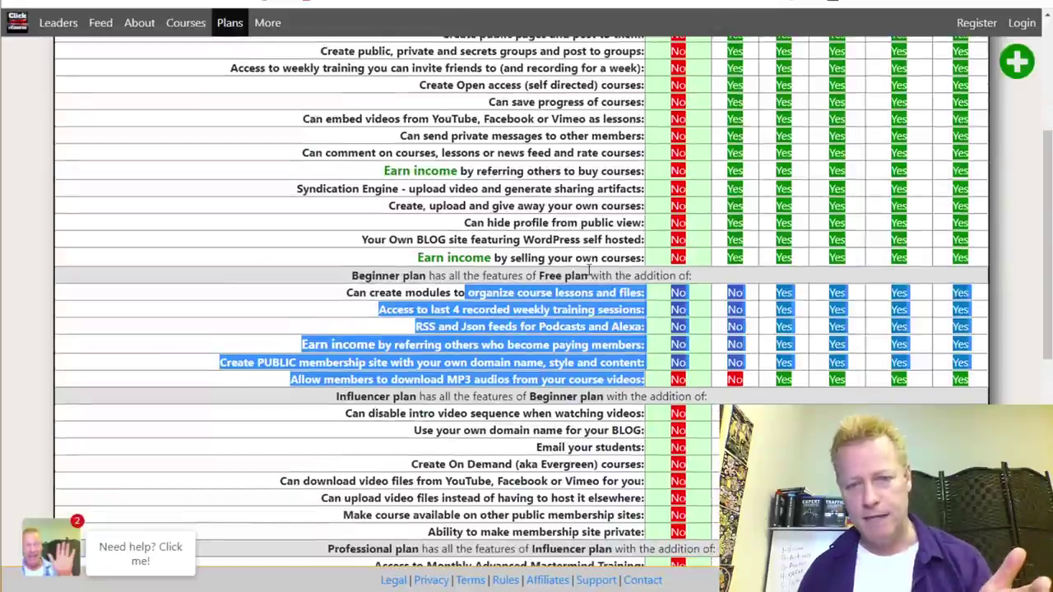
{"action": "scroll", "coordinate": [573, 239], "scroll_direction": "down", "scroll_amount": 3}
{"action": "left_click", "coordinate": [702, 274]}
Highlight the Influencer plan's added features, then the higher plans' rows through Extreme
{"action": "left_click_drag", "start_coordinate": [878, 312], "coordinate": [543, 216]}
{"action": "left_click", "coordinate": [804, 249]}
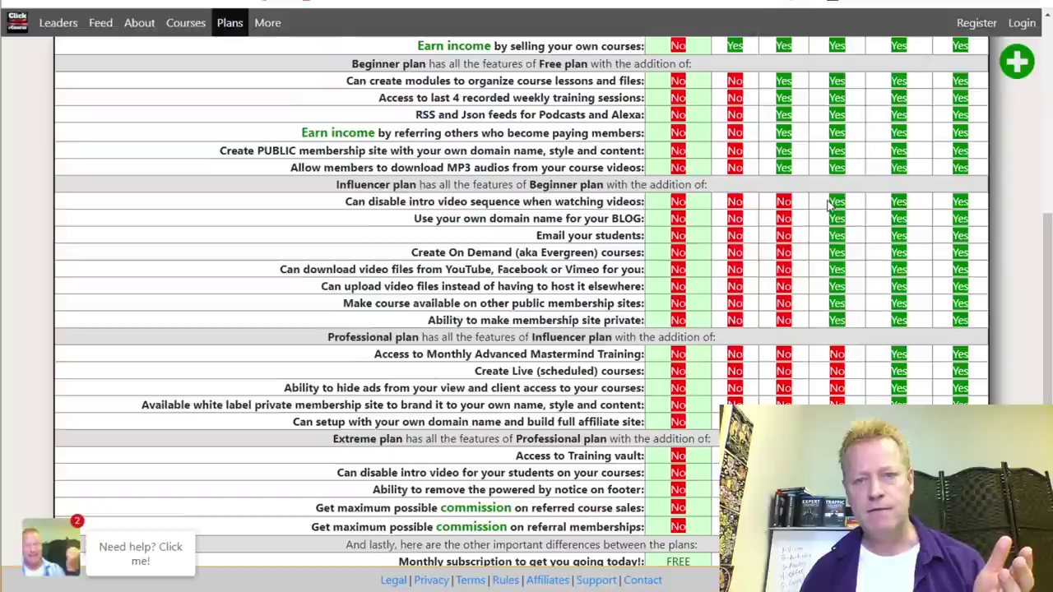
{"action": "left_click_drag", "start_coordinate": [825, 207], "coordinate": [858, 324]}
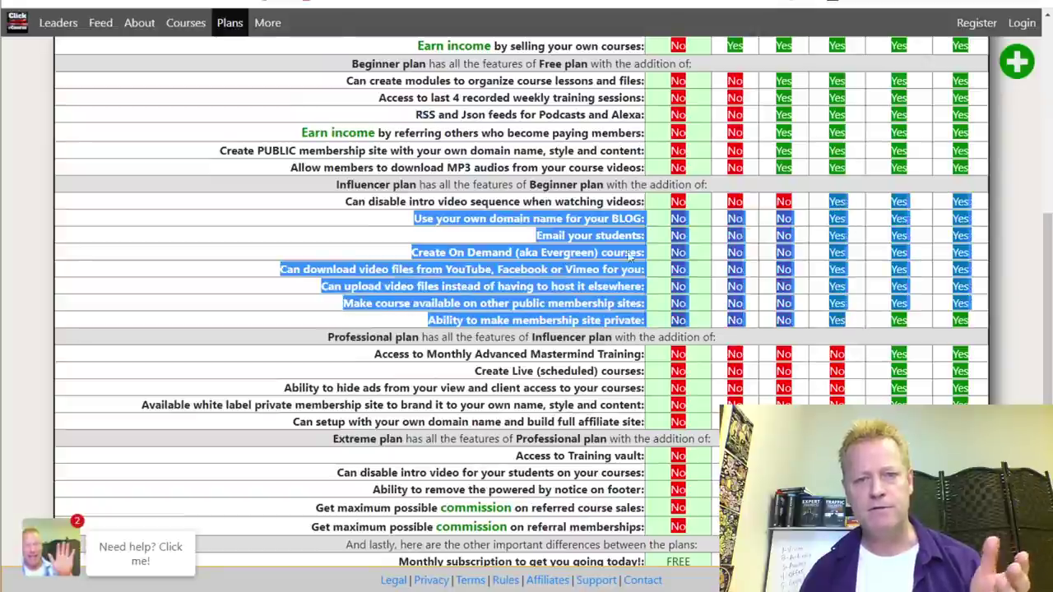
{"action": "left_click", "coordinate": [527, 213]}
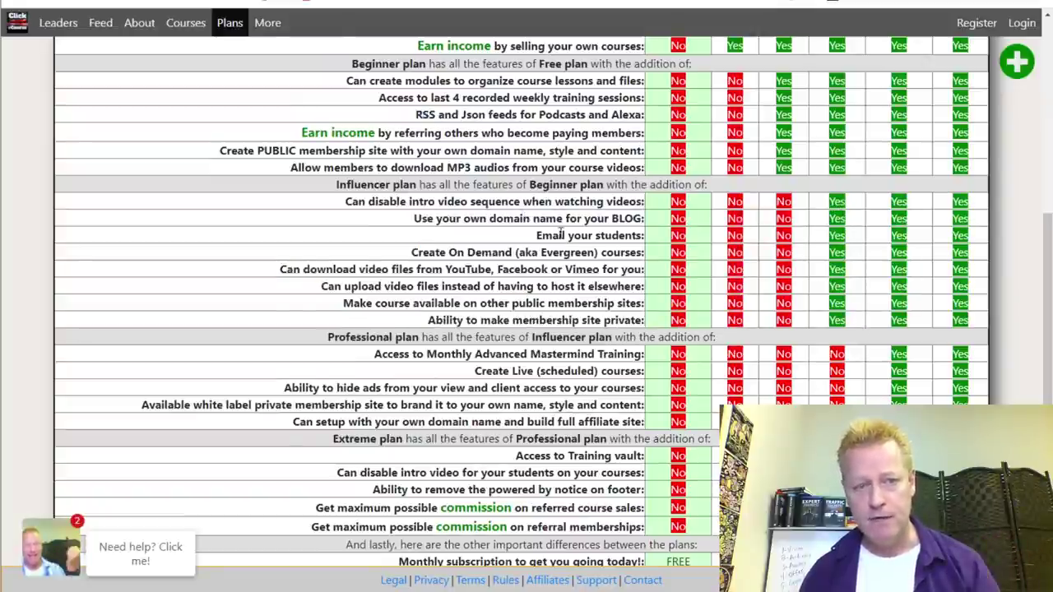
{"action": "scroll", "coordinate": [561, 233], "scroll_direction": "down", "scroll_amount": 1}
{"action": "left_click_drag", "start_coordinate": [540, 283], "coordinate": [868, 360]}
{"action": "scroll", "coordinate": [546, 416], "scroll_direction": "down", "scroll_amount": 3}
{"action": "left_click_drag", "start_coordinate": [546, 173], "coordinate": [911, 243]}
{"action": "left_click", "coordinate": [827, 273]}
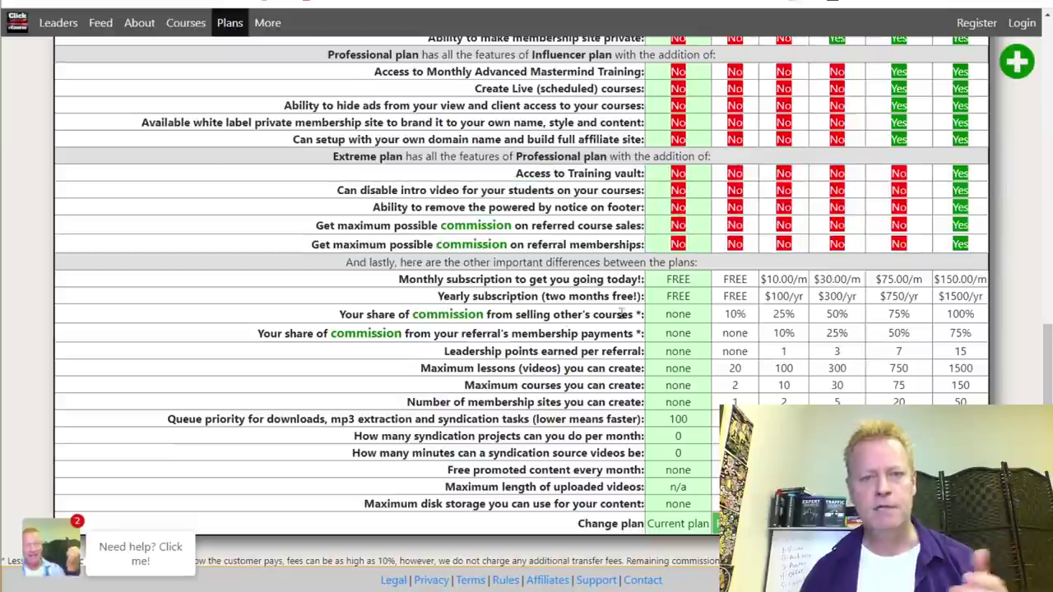
Scroll to the pricing rows and highlight the referral membership commission row
{"action": "scroll", "coordinate": [608, 247], "scroll_direction": "down", "scroll_amount": 1}
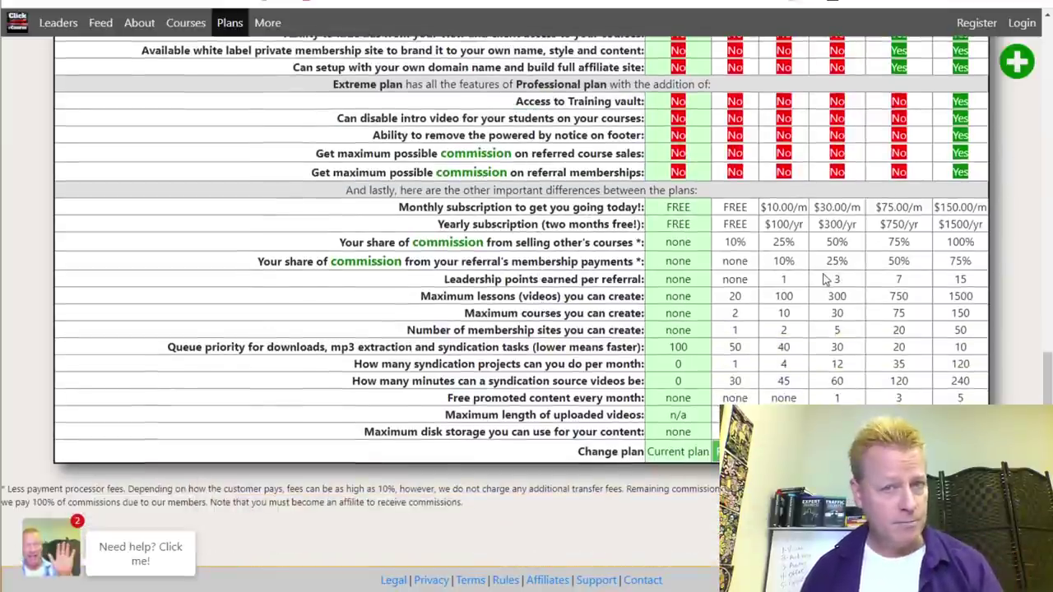
{"action": "scroll", "coordinate": [826, 280], "scroll_direction": "up", "scroll_amount": 6}
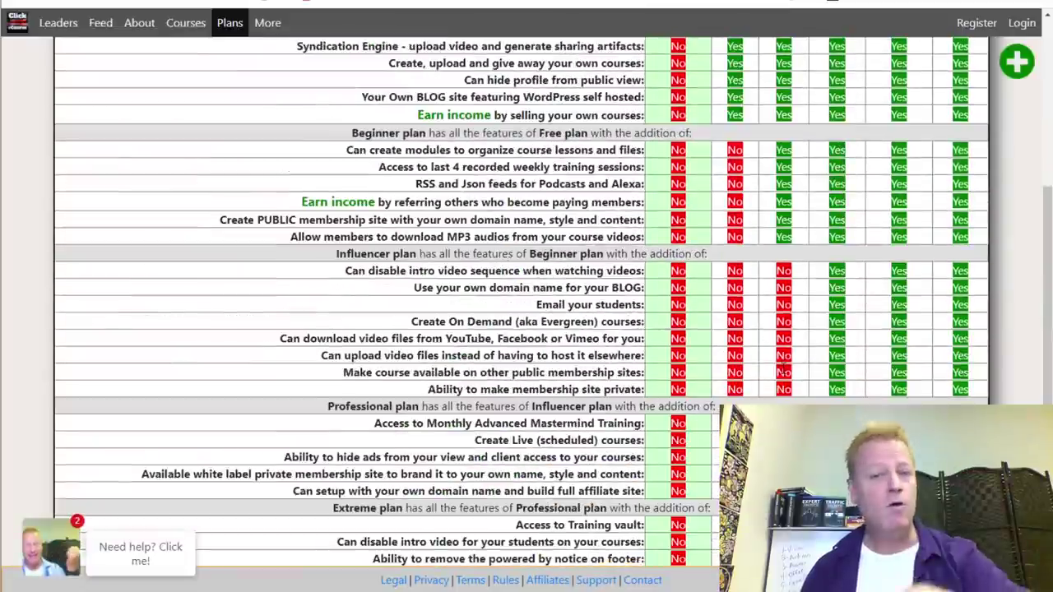
{"action": "scroll", "coordinate": [786, 371], "scroll_direction": "up", "scroll_amount": 6}
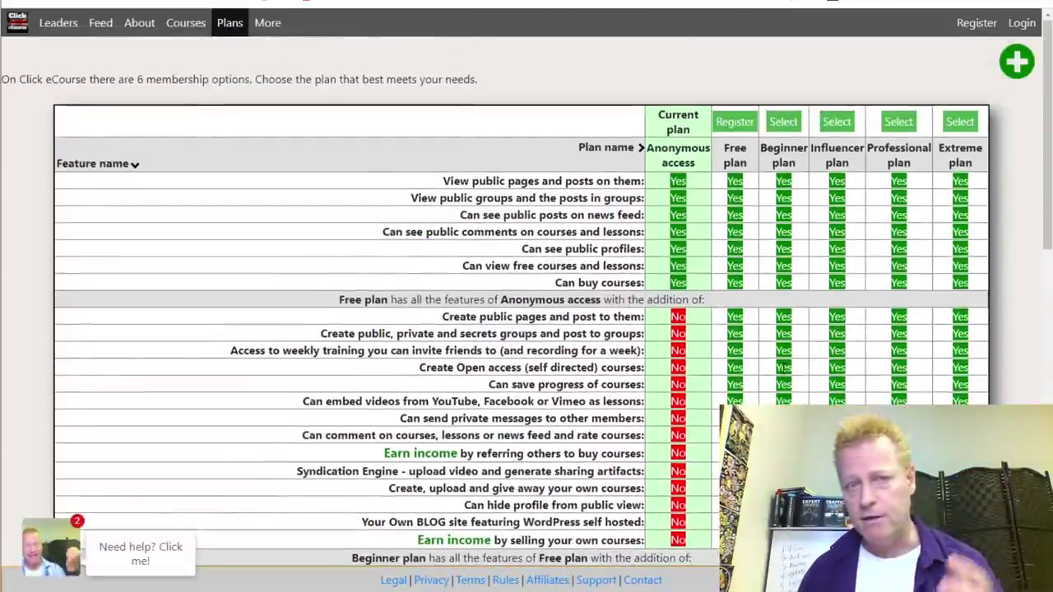
{"action": "scroll", "coordinate": [773, 354], "scroll_direction": "down", "scroll_amount": 3}
{"action": "scroll", "coordinate": [774, 353], "scroll_direction": "down", "scroll_amount": 4}
{"action": "scroll", "coordinate": [769, 341], "scroll_direction": "down", "scroll_amount": 4}
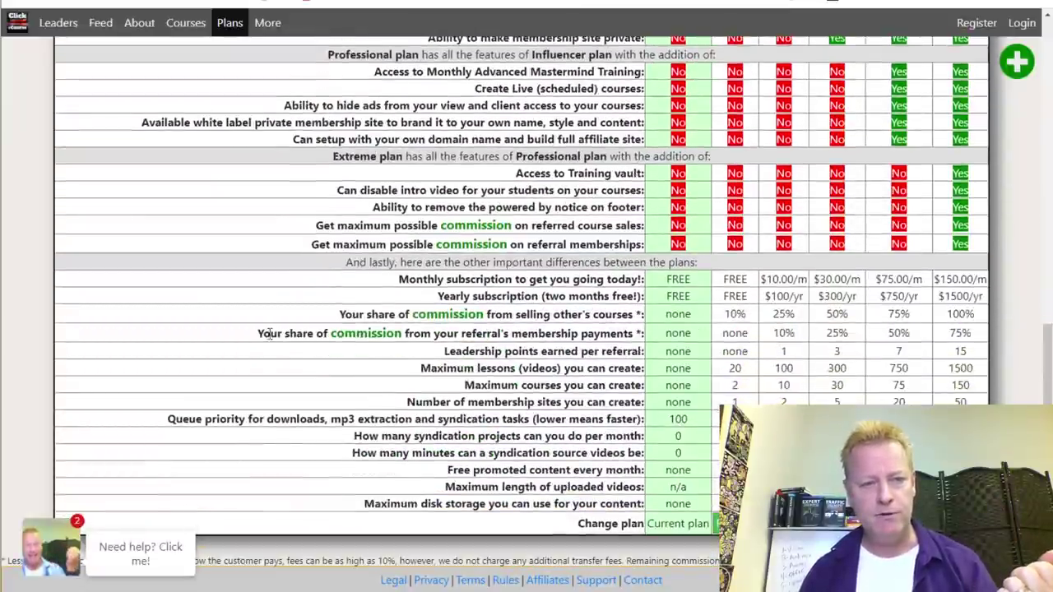
{"action": "left_click_drag", "start_coordinate": [258, 333], "coordinate": [979, 340]}
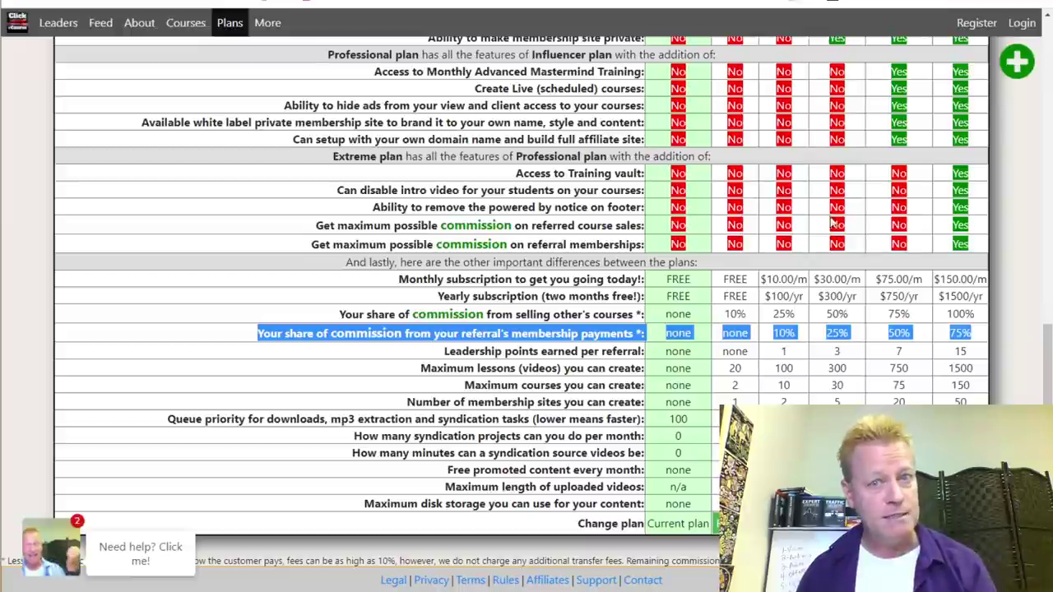
{"action": "left_click", "coordinate": [776, 332]}
Highlight Beginner's 10% share, Professional's $75.00 price and 50% share, and Extreme's 75% share
{"action": "double_click", "coordinate": [791, 333]}
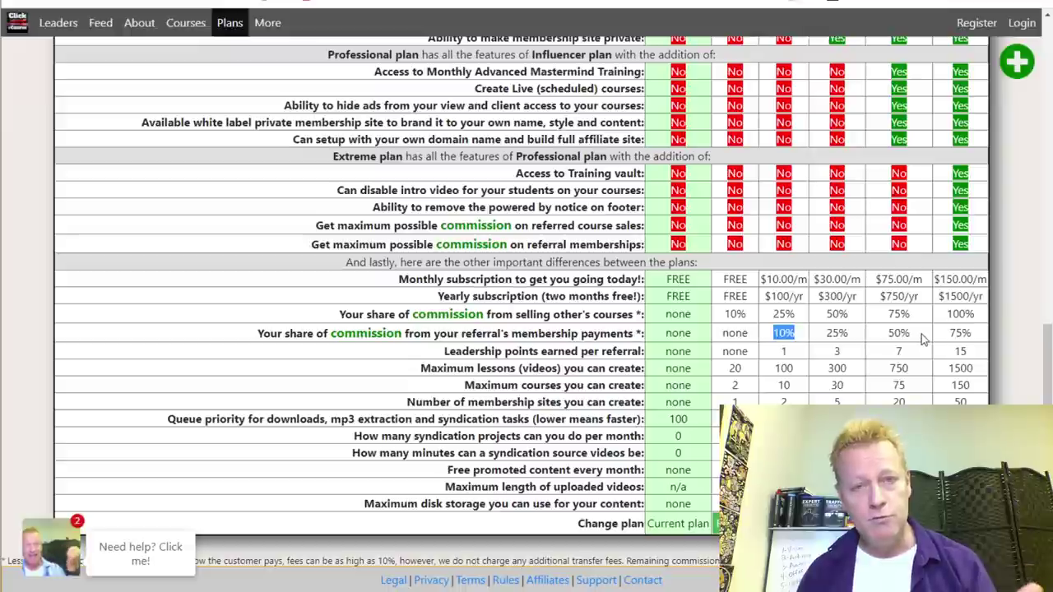
{"action": "left_click_drag", "start_coordinate": [875, 280], "coordinate": [913, 281]}
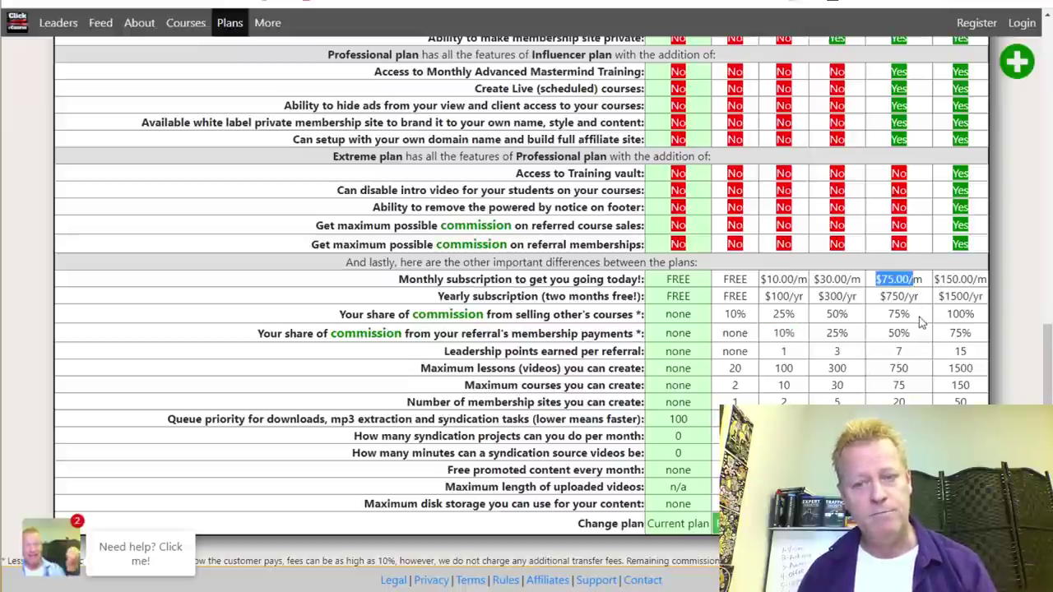
{"action": "left_click_drag", "start_coordinate": [912, 333], "coordinate": [889, 333]}
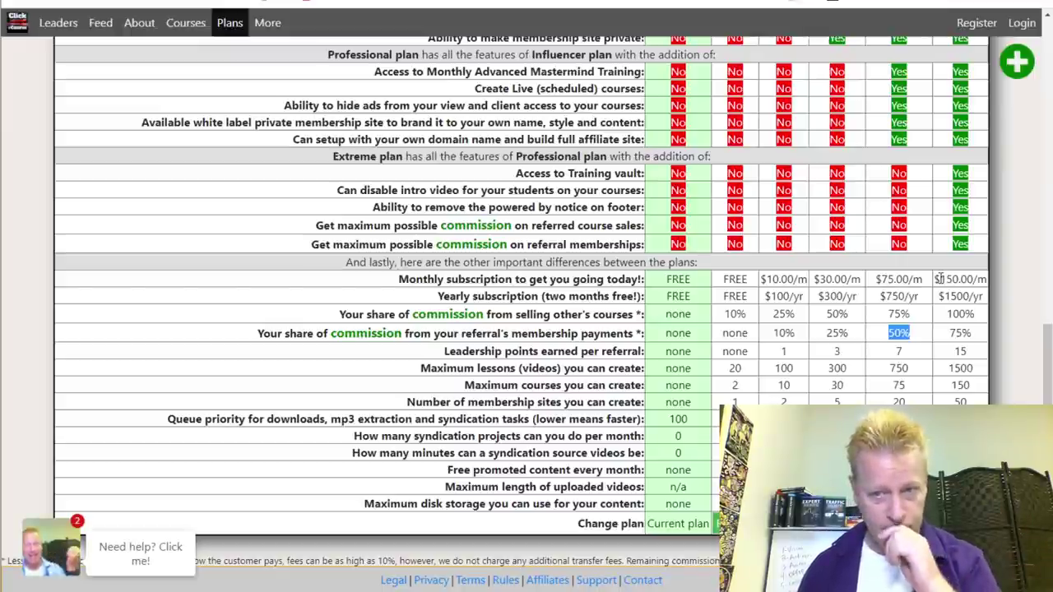
{"action": "left_click_drag", "start_coordinate": [974, 334], "coordinate": [949, 333]}
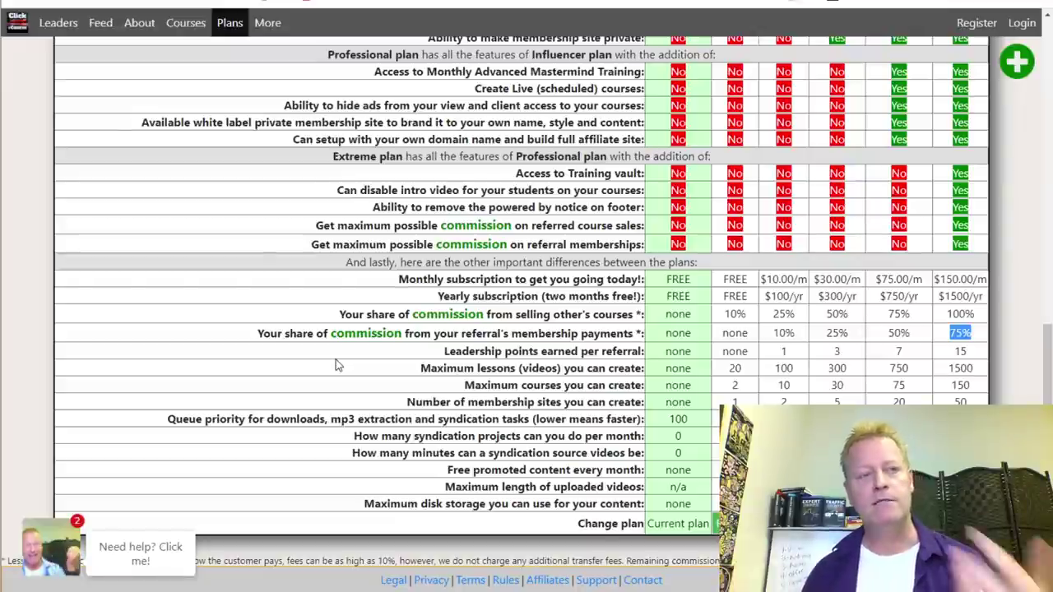
Switch to the income projection sheet and review the plan, percent and referrals inputs in D1–D3
{"action": "key", "text": "ctrl+Tab"}
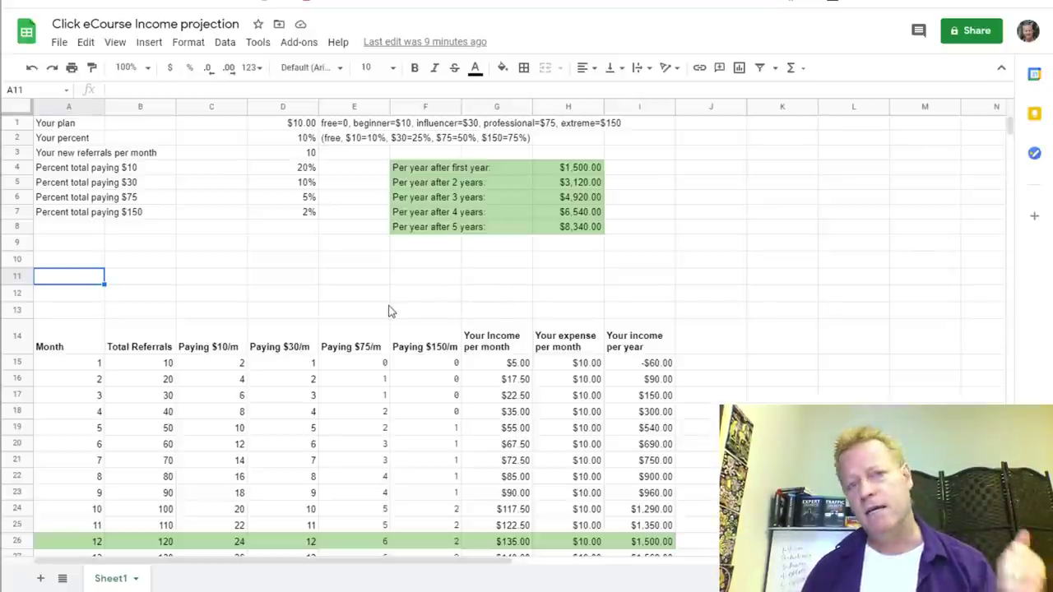
{"action": "left_click", "coordinate": [218, 156]}
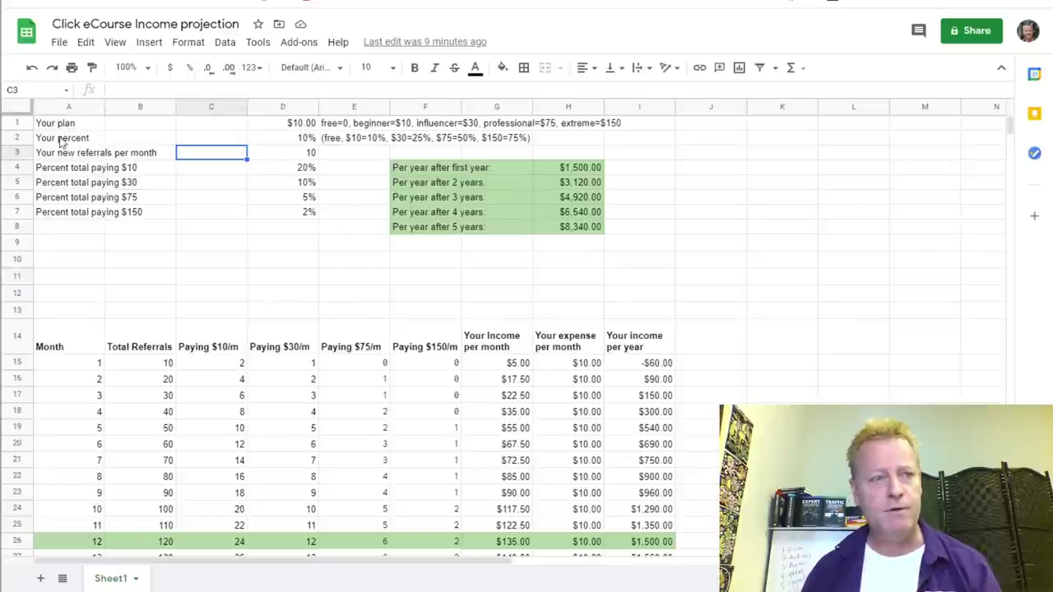
{"action": "left_click", "coordinate": [50, 123]}
{"action": "left_click", "coordinate": [289, 127]}
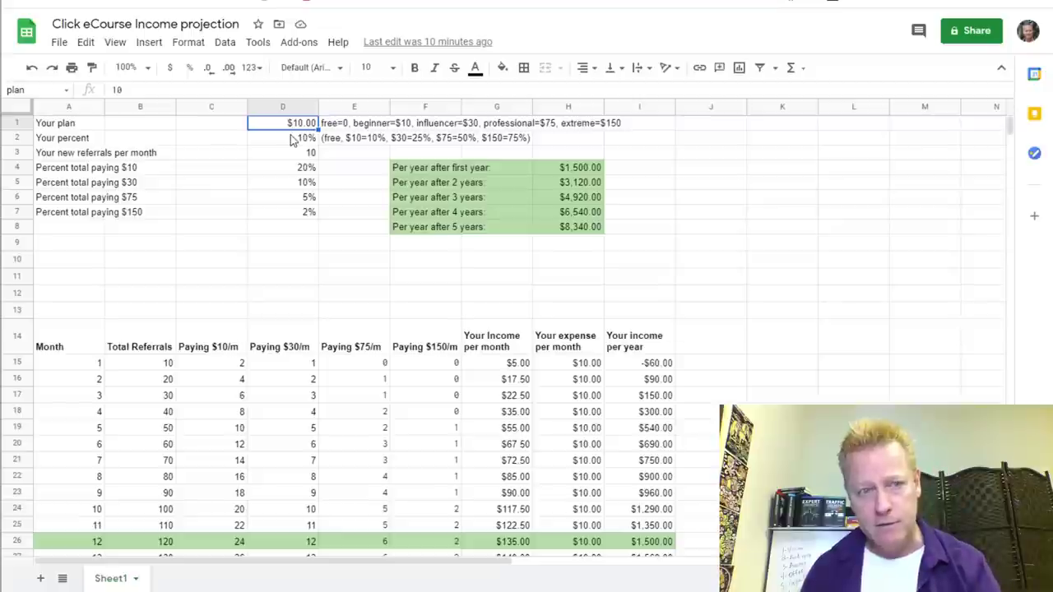
{"action": "key", "text": "Down"}
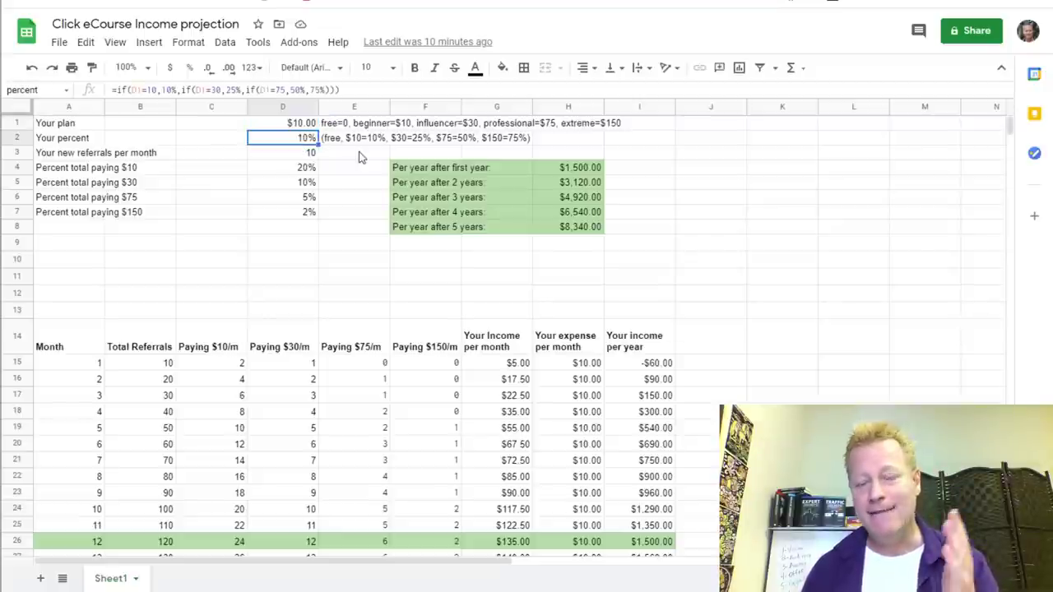
{"action": "left_click", "coordinate": [283, 154]}
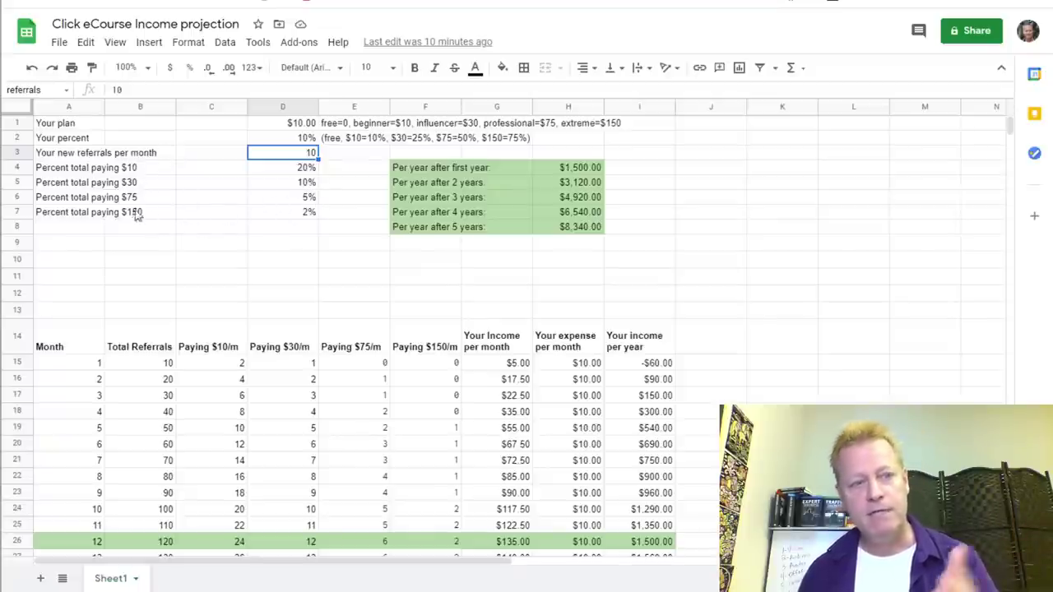
Enter =sum(D4:D7) in D8 to total the four paying percentages
{"action": "left_click", "coordinate": [283, 233]}
{"action": "type", "text": "=sum("}
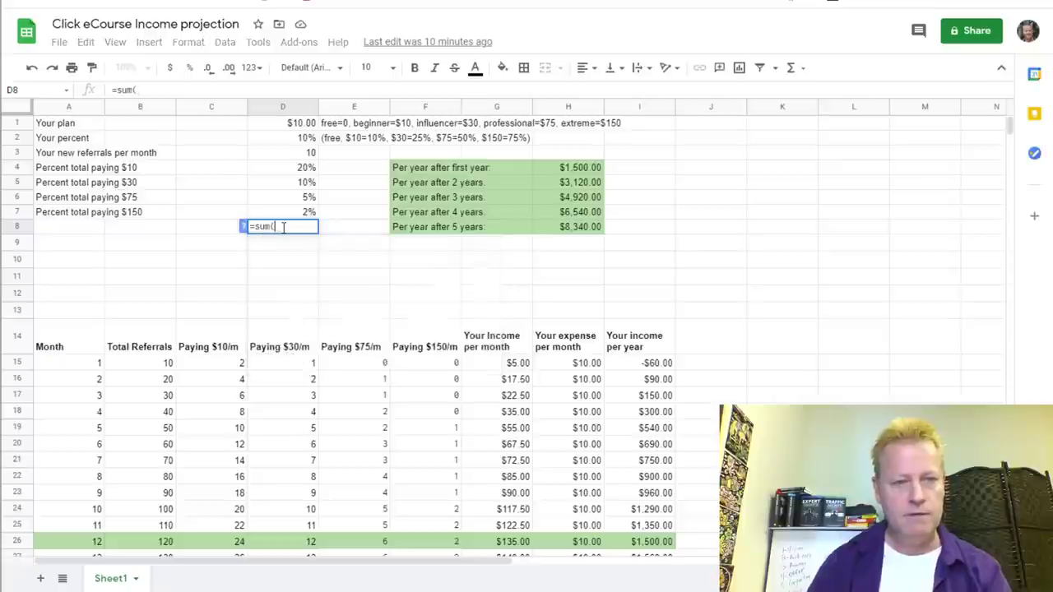
{"action": "left_click_drag", "start_coordinate": [293, 169], "coordinate": [299, 224]}
{"action": "key", "text": "Return"}
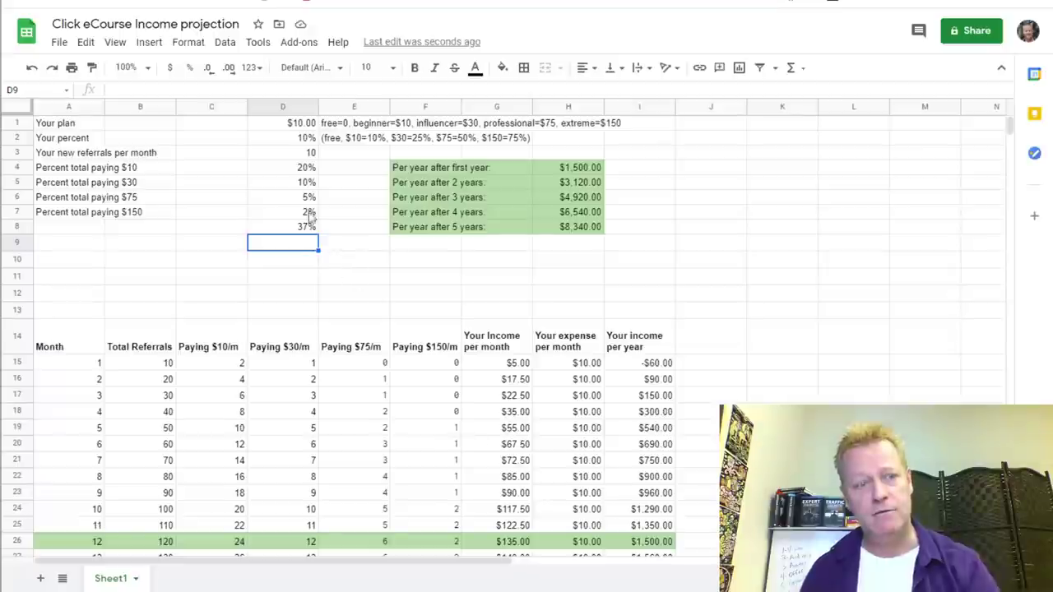
Label the total 'total paying' in C8 and inspect the first-year income formula in H4
{"action": "left_click", "coordinate": [192, 229]}
{"action": "type", "text": "total pa"}
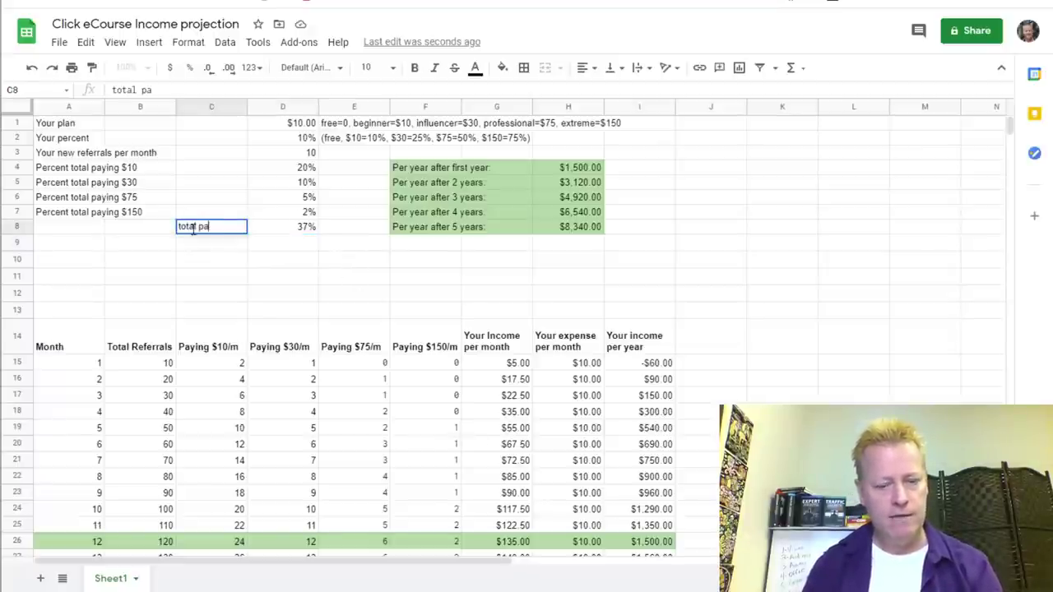
{"action": "type", "text": "ying"}
{"action": "key", "text": "Return"}
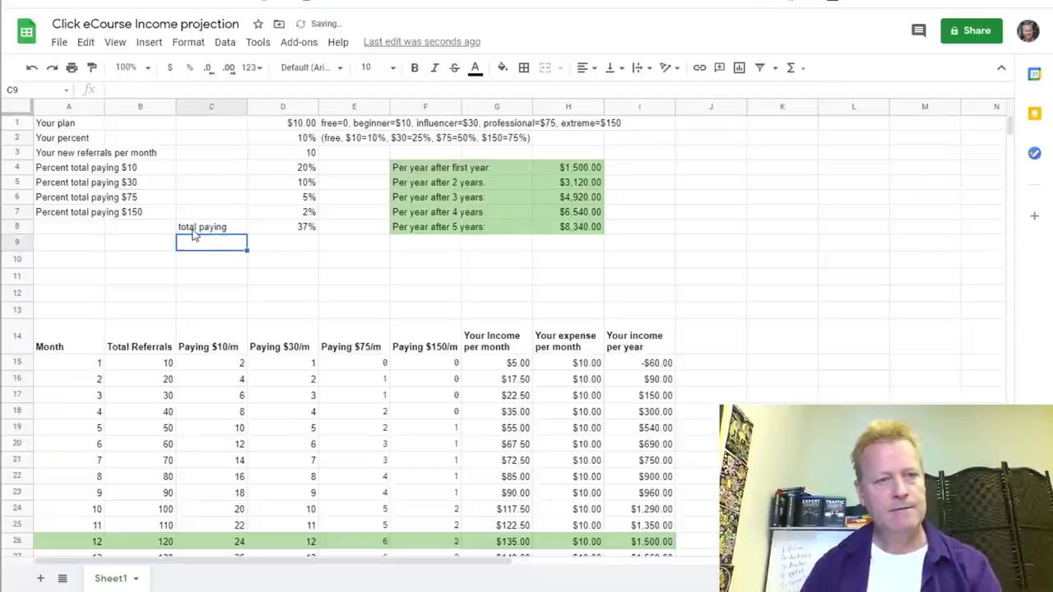
{"action": "left_click", "coordinate": [301, 243]}
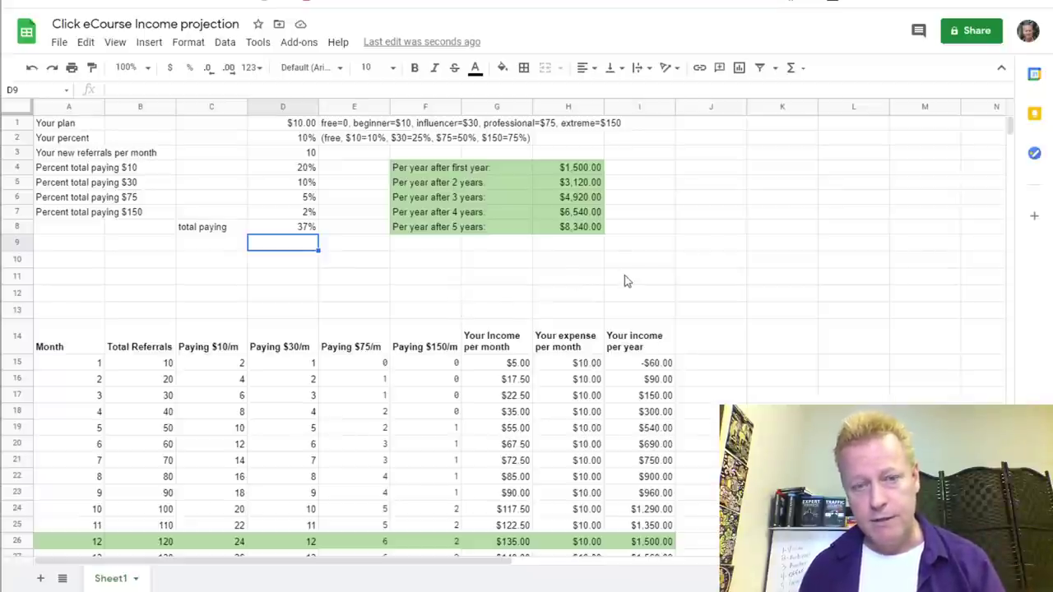
{"action": "scroll", "coordinate": [606, 375], "scroll_direction": "down", "scroll_amount": 2}
{"action": "scroll", "coordinate": [609, 362], "scroll_direction": "up", "scroll_amount": 2}
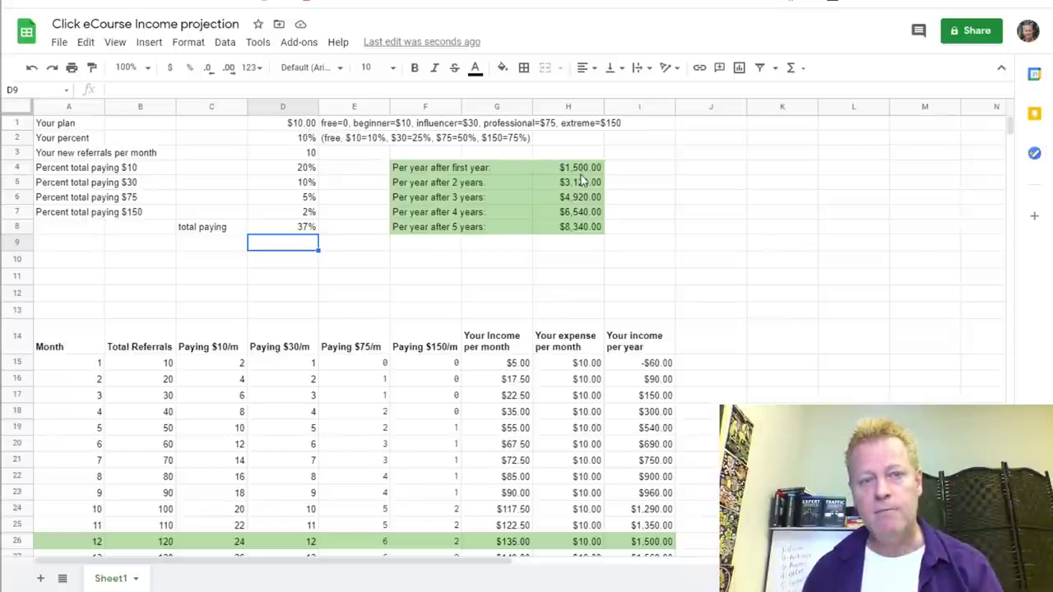
{"action": "left_click", "coordinate": [581, 174]}
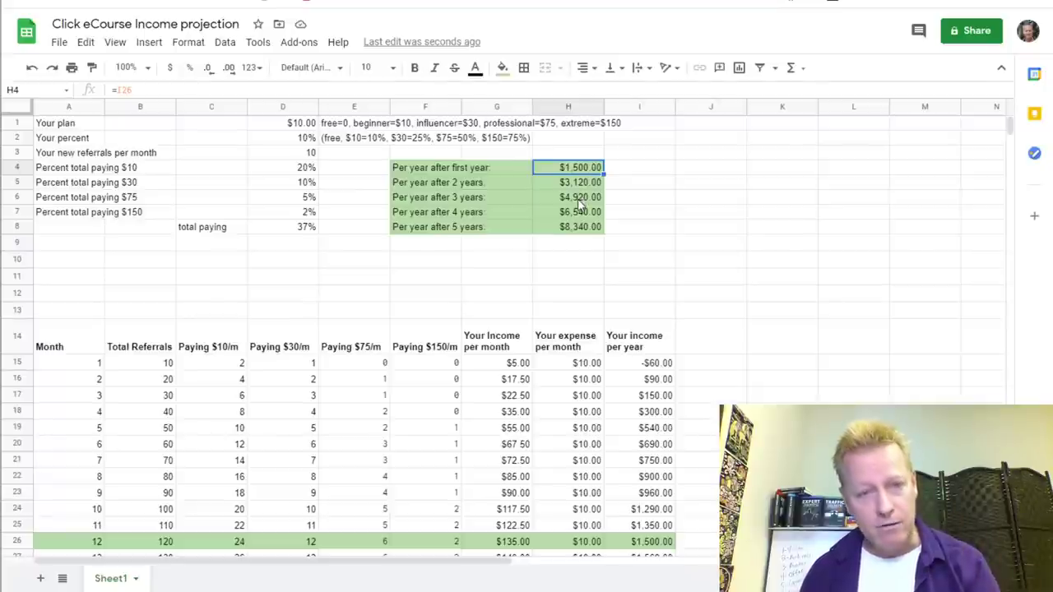
{"action": "left_click", "coordinate": [572, 186]}
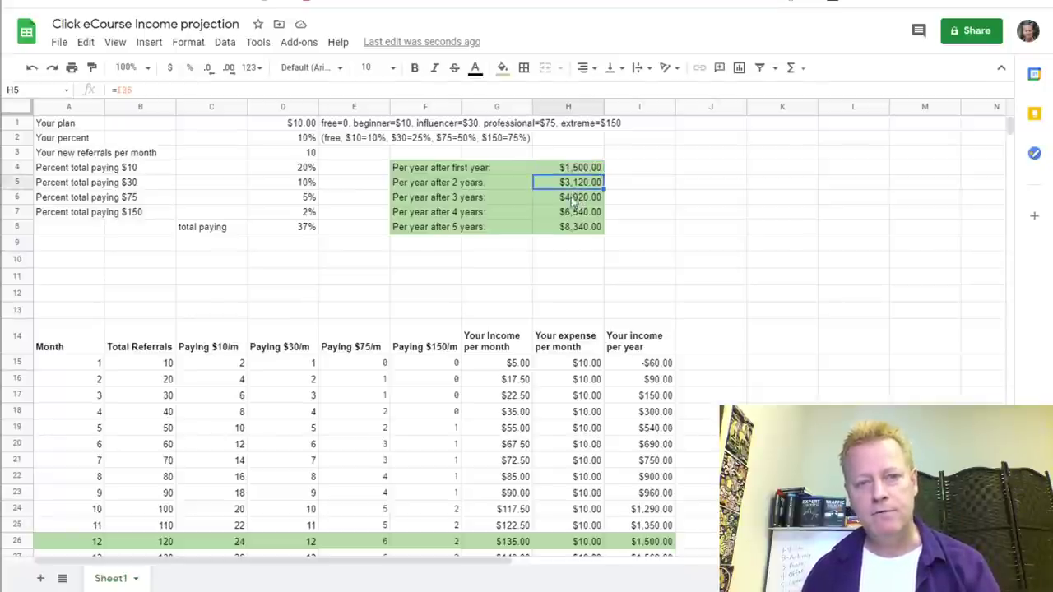
{"action": "left_click", "coordinate": [573, 202]}
{"action": "left_click", "coordinate": [576, 215]}
{"action": "left_click", "coordinate": [575, 229]}
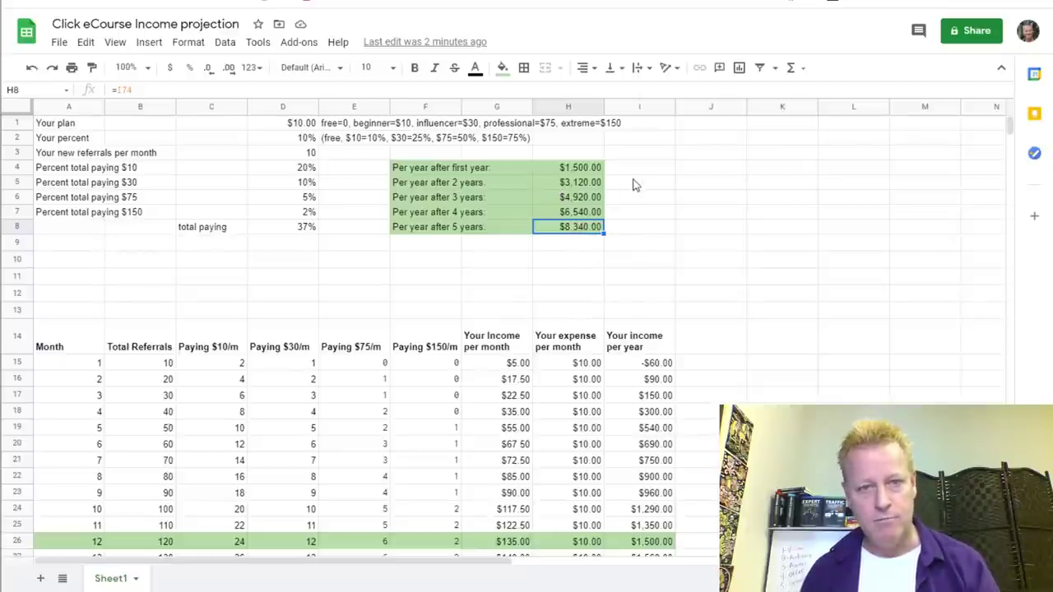
Add a 'Per month' header in I3 and the formula =H4/12 in I4
{"action": "left_click", "coordinate": [640, 153]}
{"action": "type", "text": "Pe"}
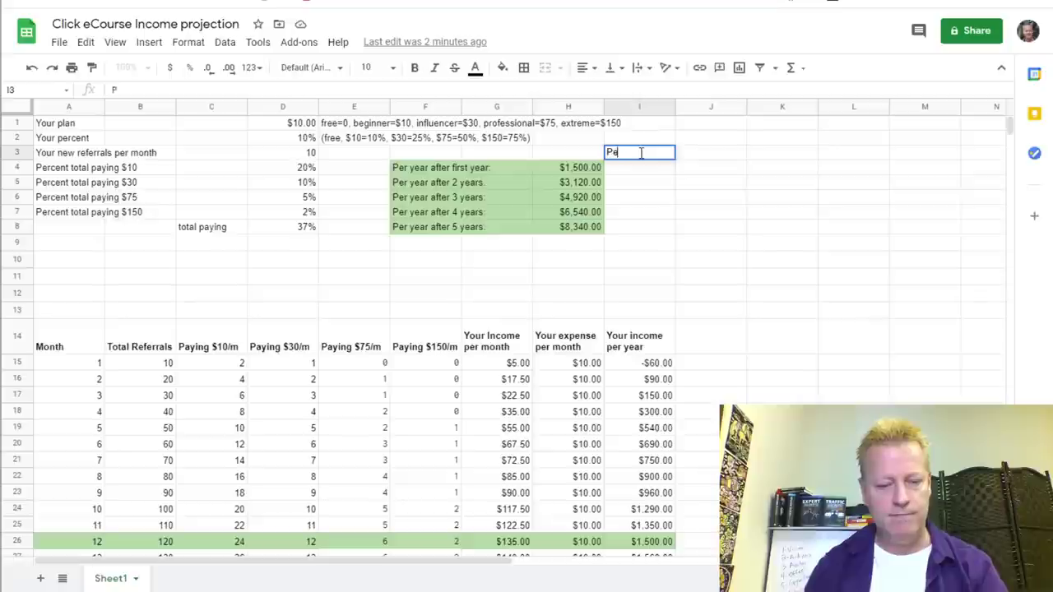
{"action": "type", "text": "r month"}
{"action": "key", "text": "Return"}
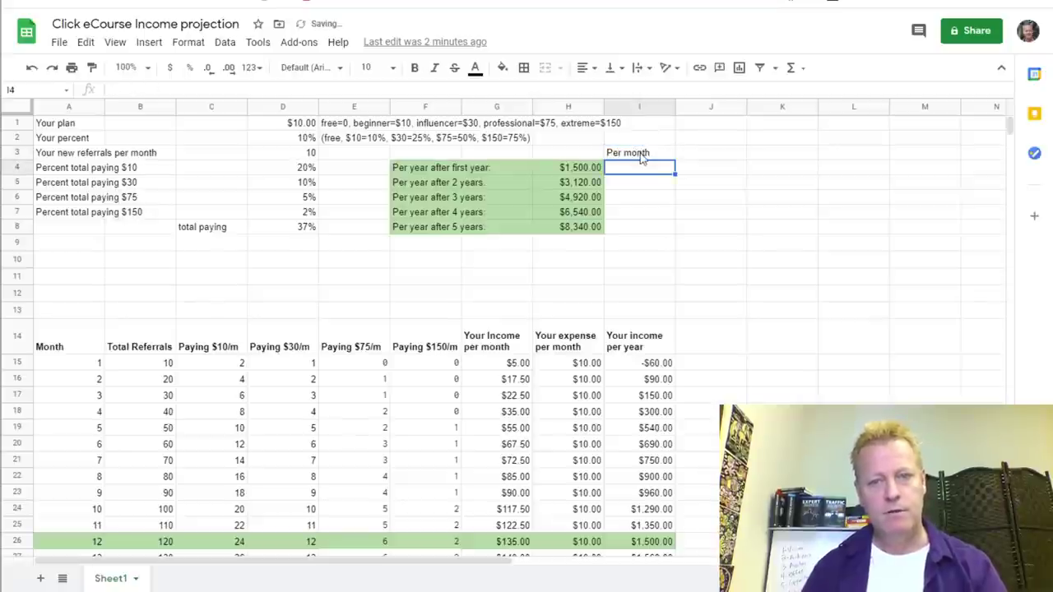
{"action": "type", "text": "="}
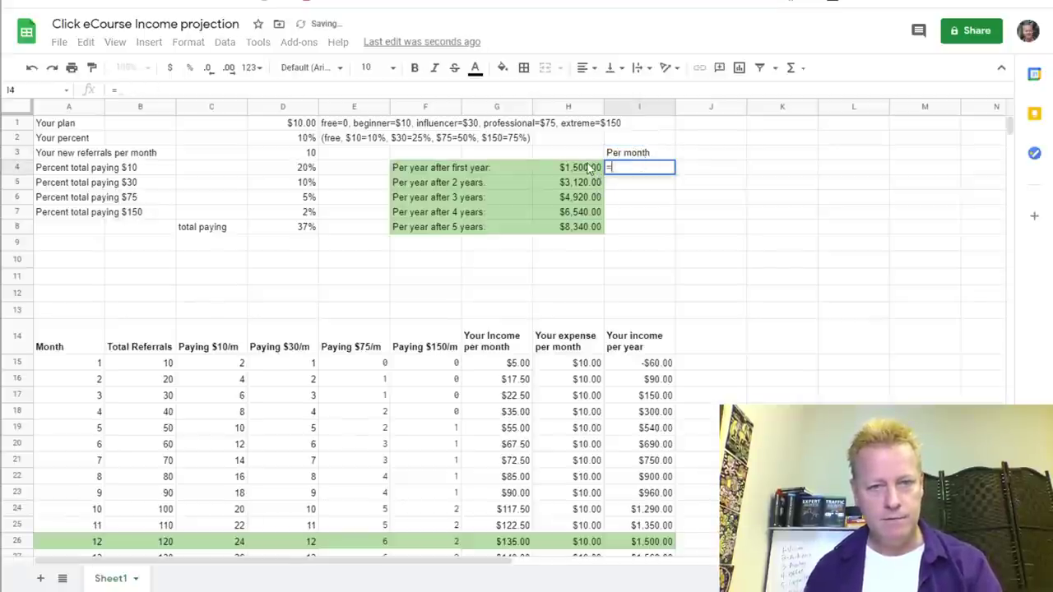
{"action": "left_click", "coordinate": [590, 167]}
{"action": "type", "text": "/12"}
{"action": "key", "text": "Return"}
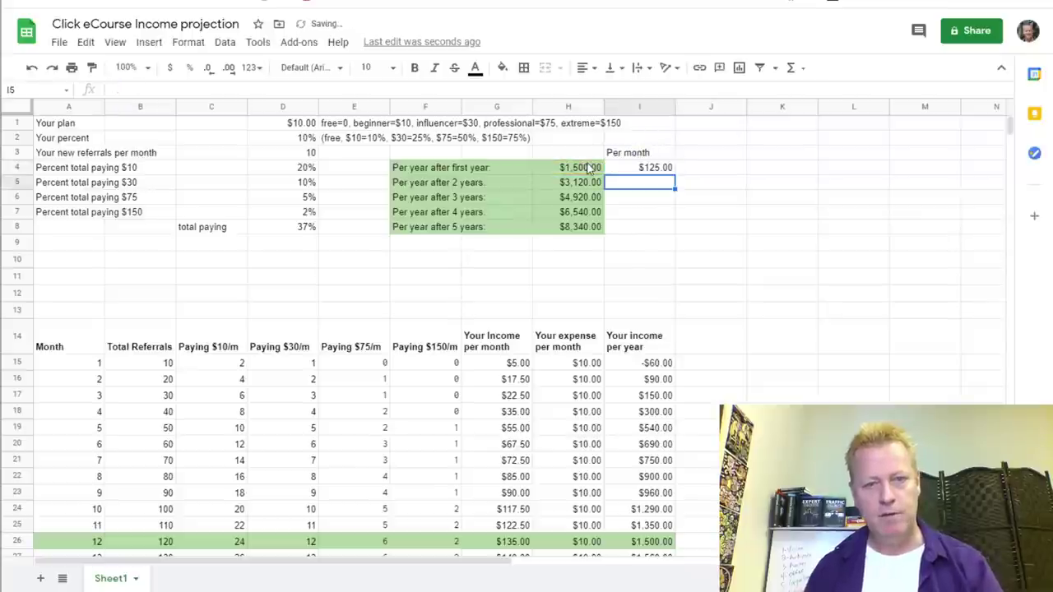
Copy the monthly formula from I4 into I5:I8
{"action": "left_click", "coordinate": [666, 167]}
{"action": "key", "text": "ctrl+c"}
{"action": "left_click_drag", "start_coordinate": [650, 184], "coordinate": [651, 230]}
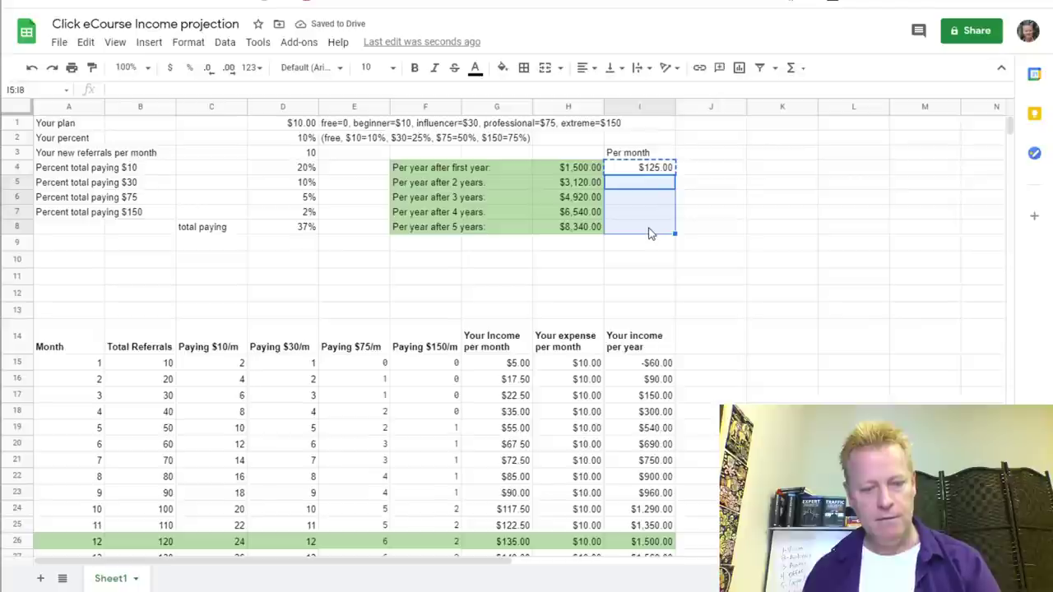
{"action": "key", "text": "ctrl+v"}
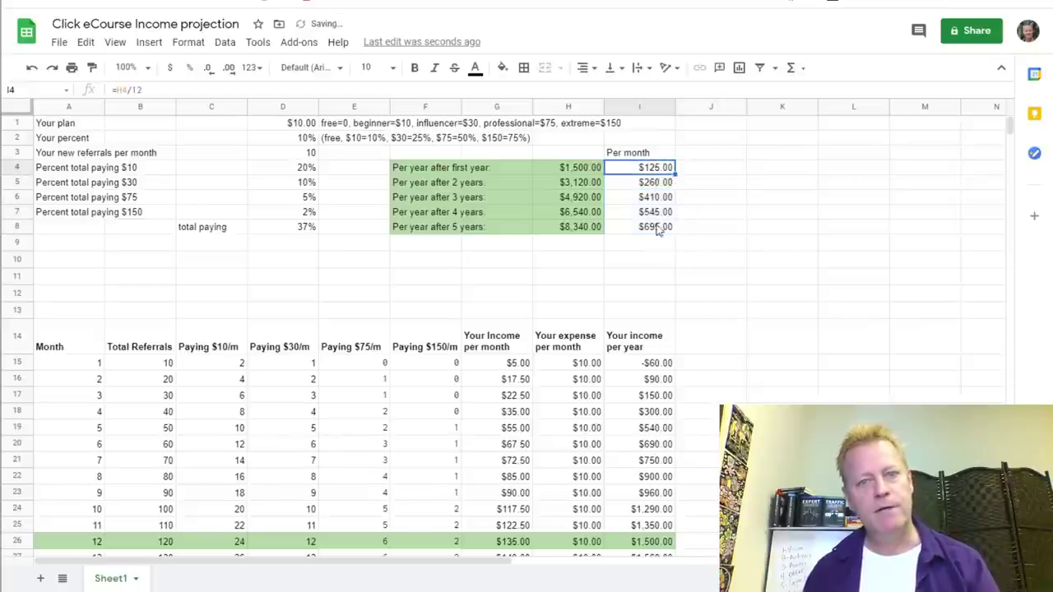
{"action": "left_click", "coordinate": [652, 230]}
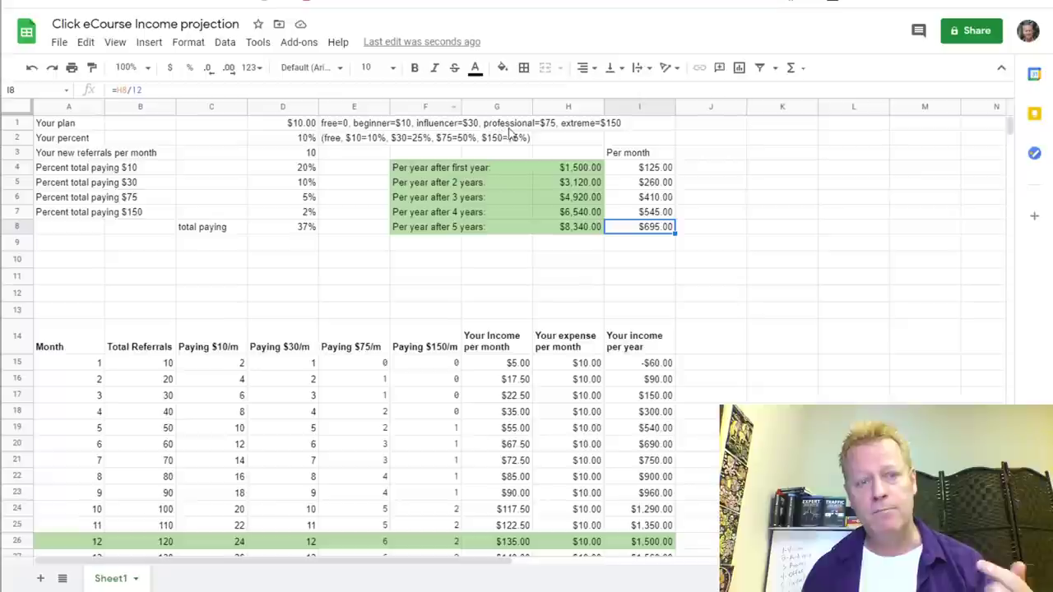
{"action": "left_click", "coordinate": [302, 125]}
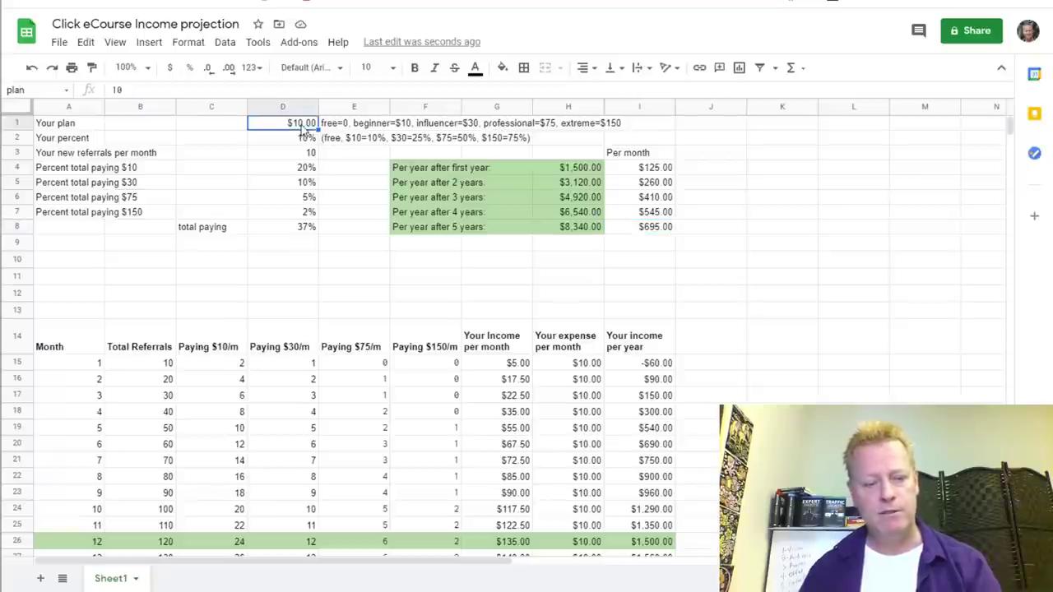
{"action": "type", "text": "30"}
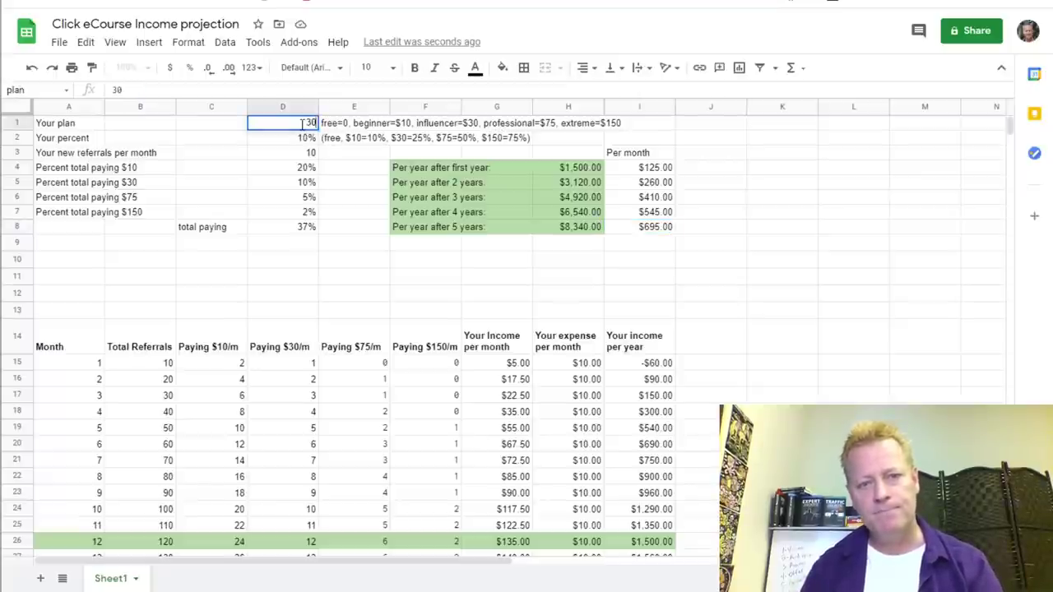
{"action": "key", "text": "Return"}
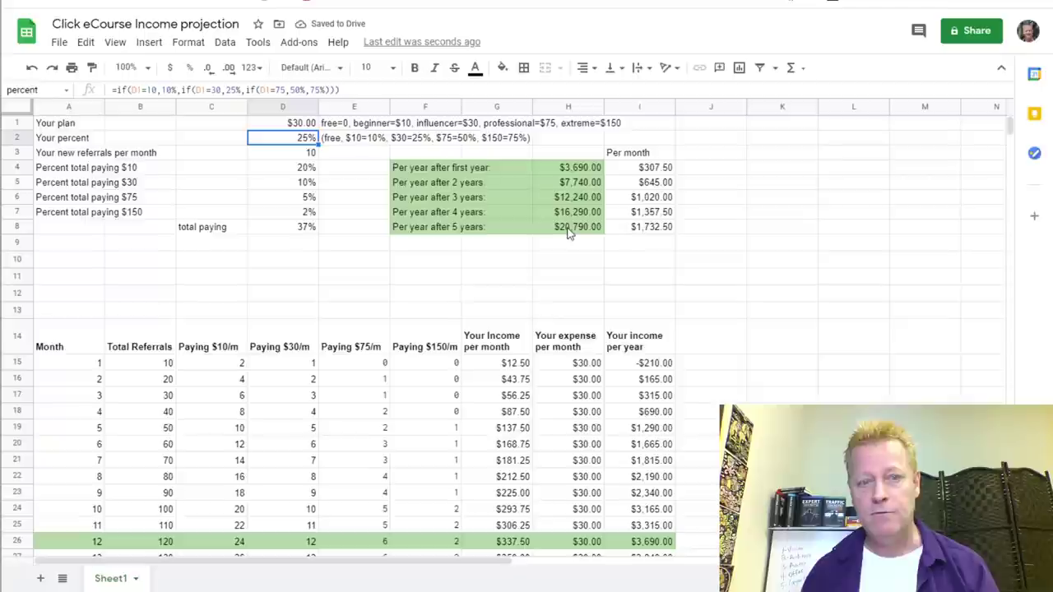
{"action": "left_click", "coordinate": [304, 125]}
{"action": "type", "text": "1"}
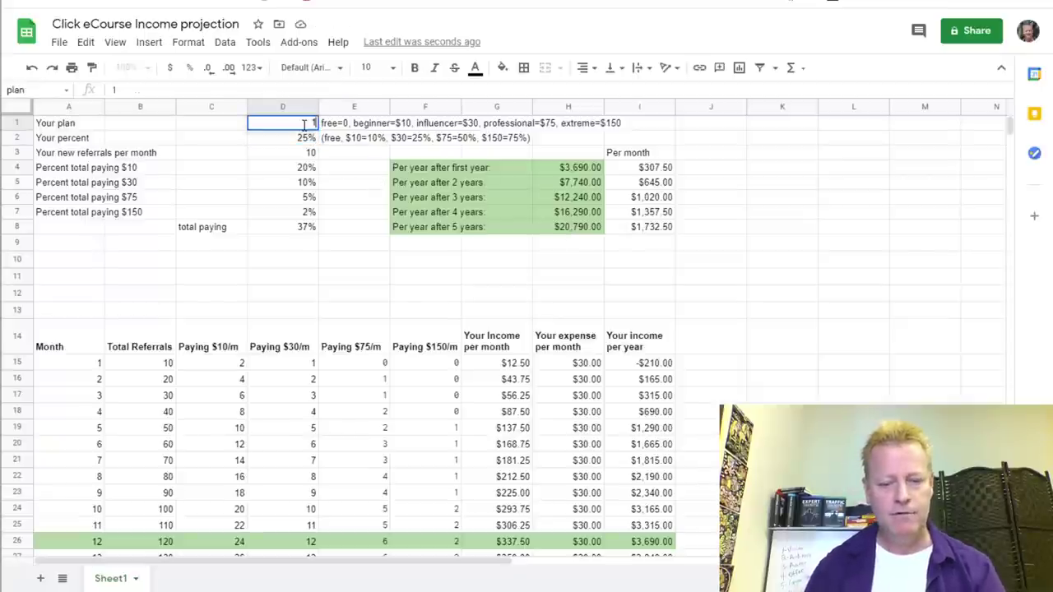
{"action": "type", "text": "0"}
{"action": "key", "text": "Return"}
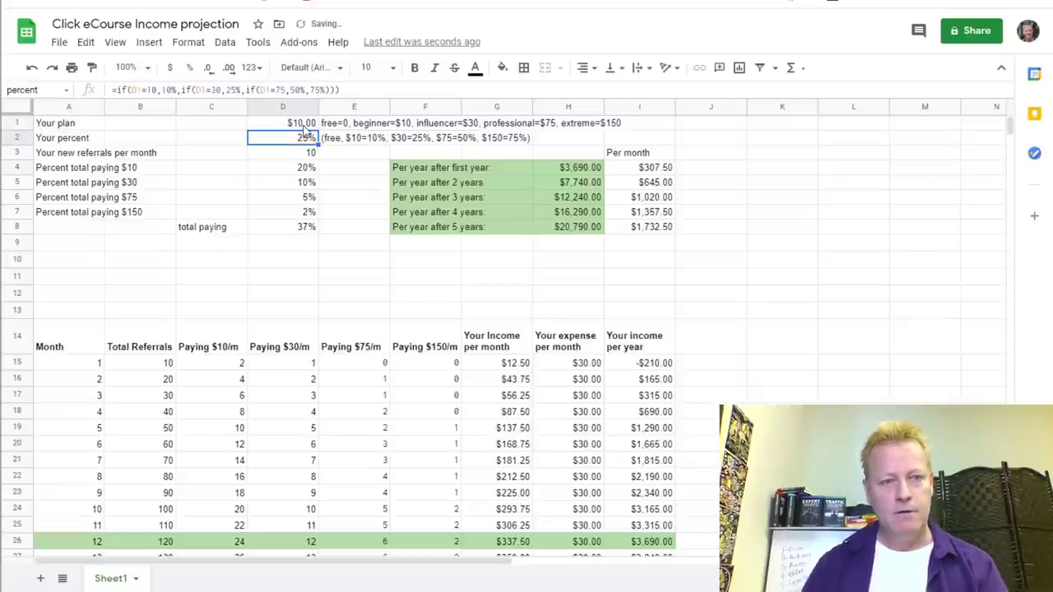
Enter 10% in J3 and the yearly totals 1500, 3120, 4920, 6540, 8340 below it
{"action": "left_click", "coordinate": [712, 156]}
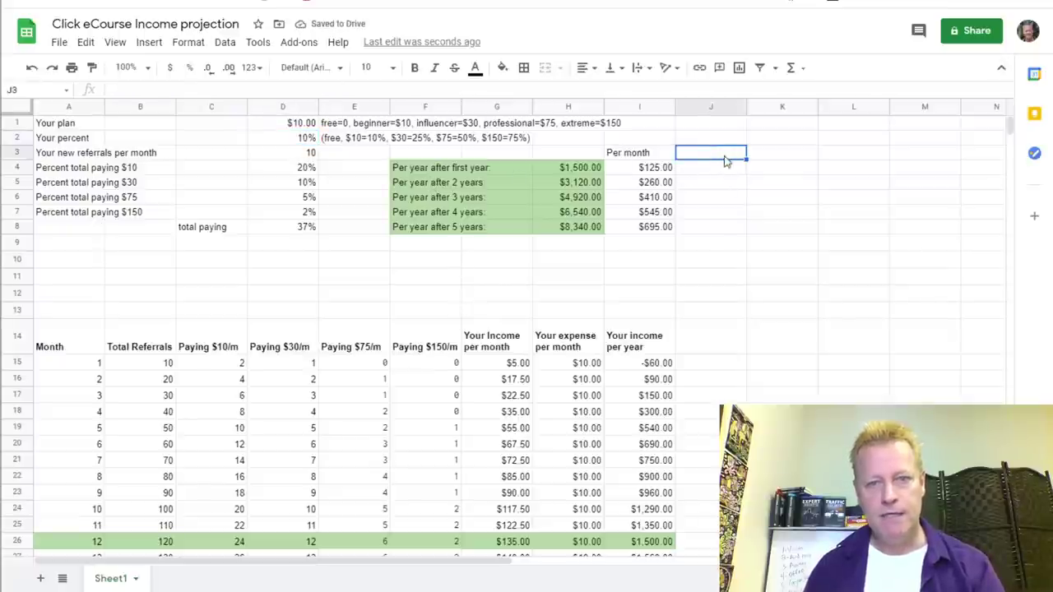
{"action": "type", "text": "10%"}
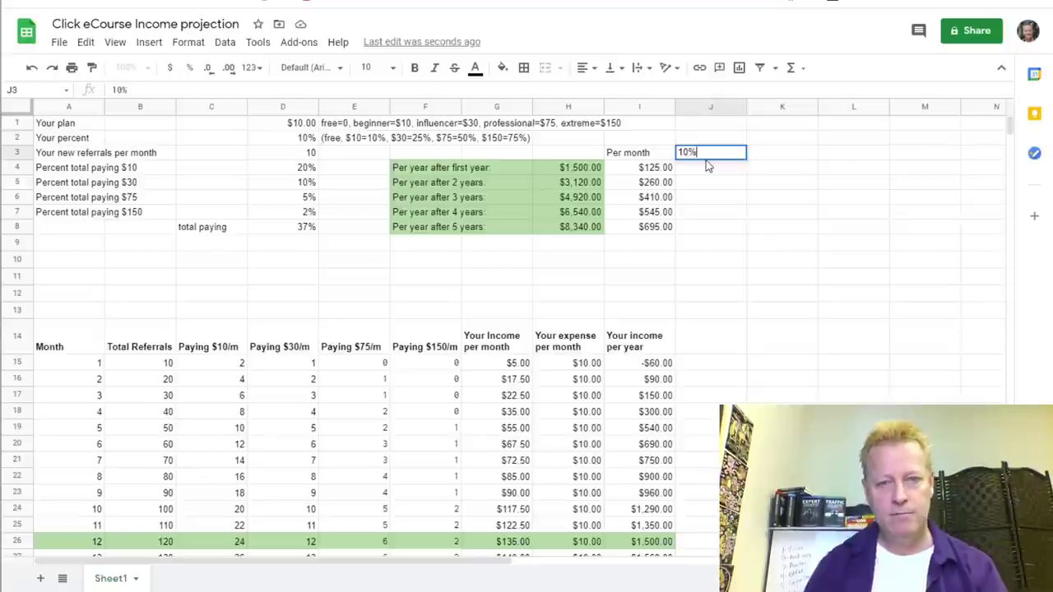
{"action": "key", "text": "Return"}
{"action": "type", "text": "1500"}
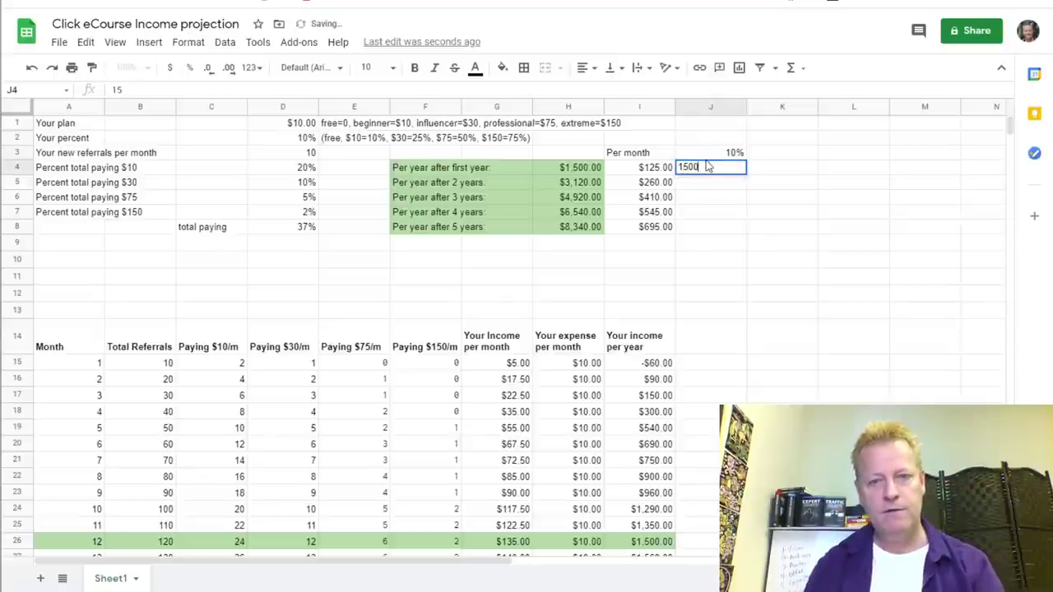
{"action": "key", "text": "Return"}
{"action": "type", "text": "3120"}
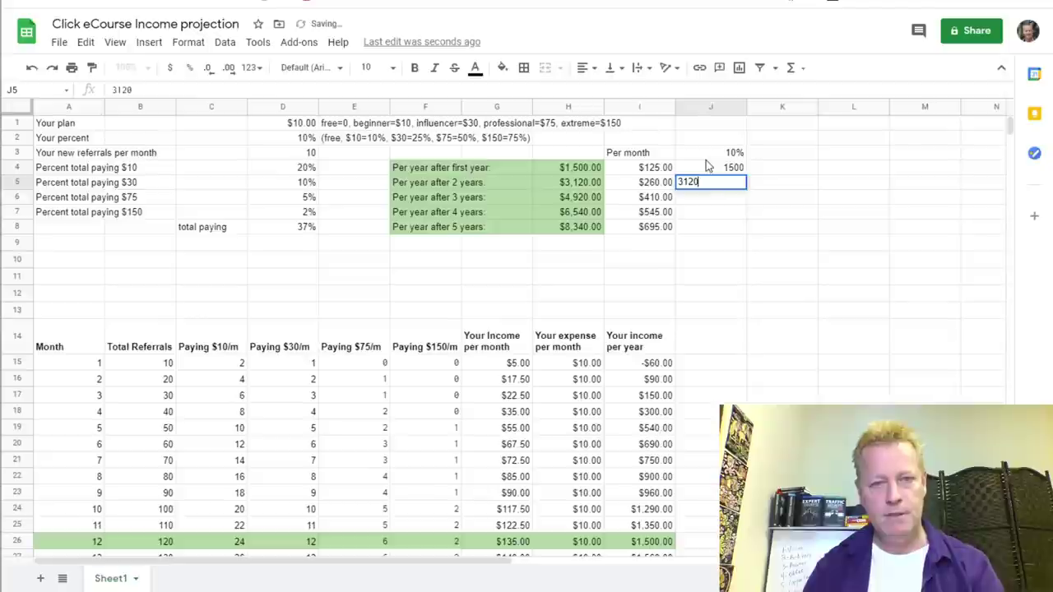
{"action": "key", "text": "Return"}
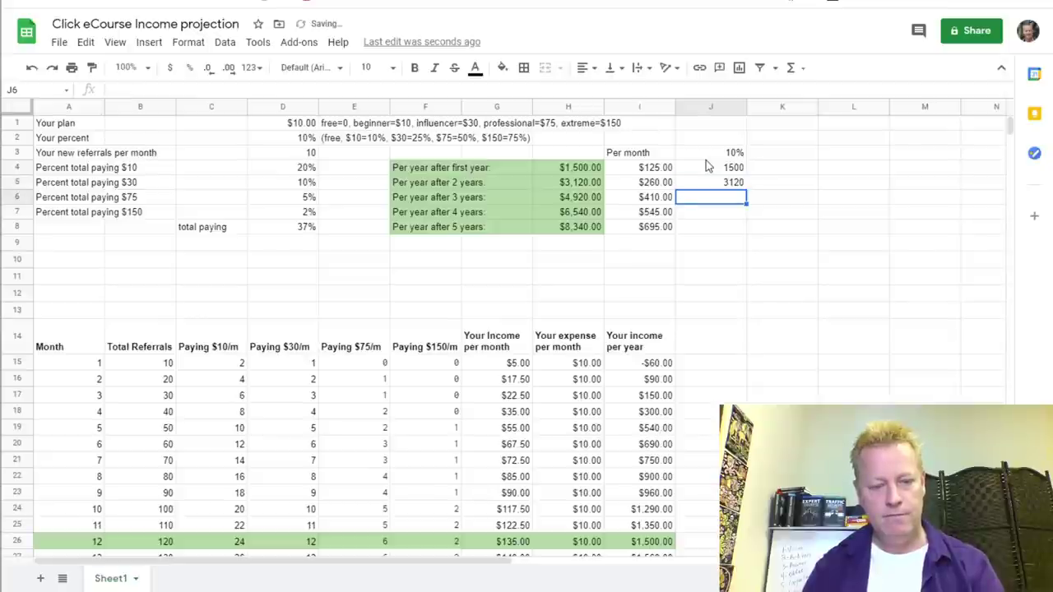
{"action": "type", "text": "4920"}
{"action": "key", "text": "Return"}
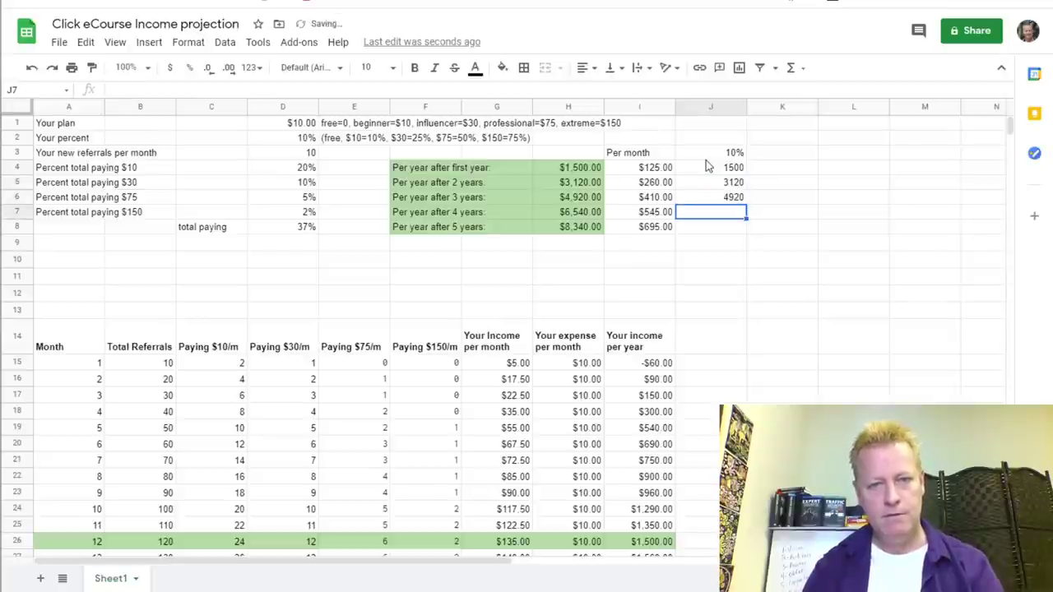
{"action": "type", "text": "6540"}
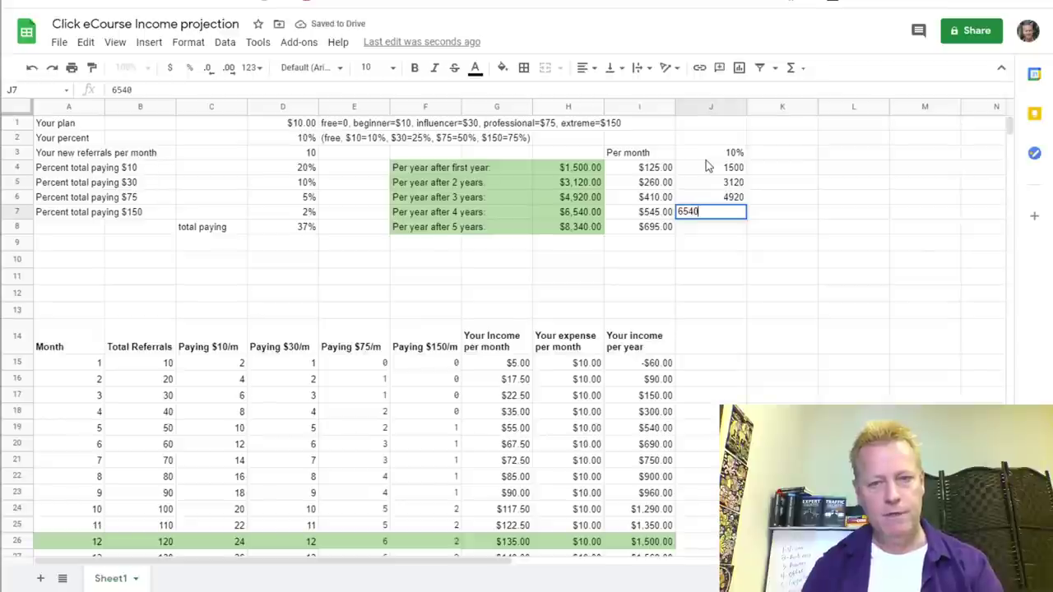
{"action": "key", "text": "Return"}
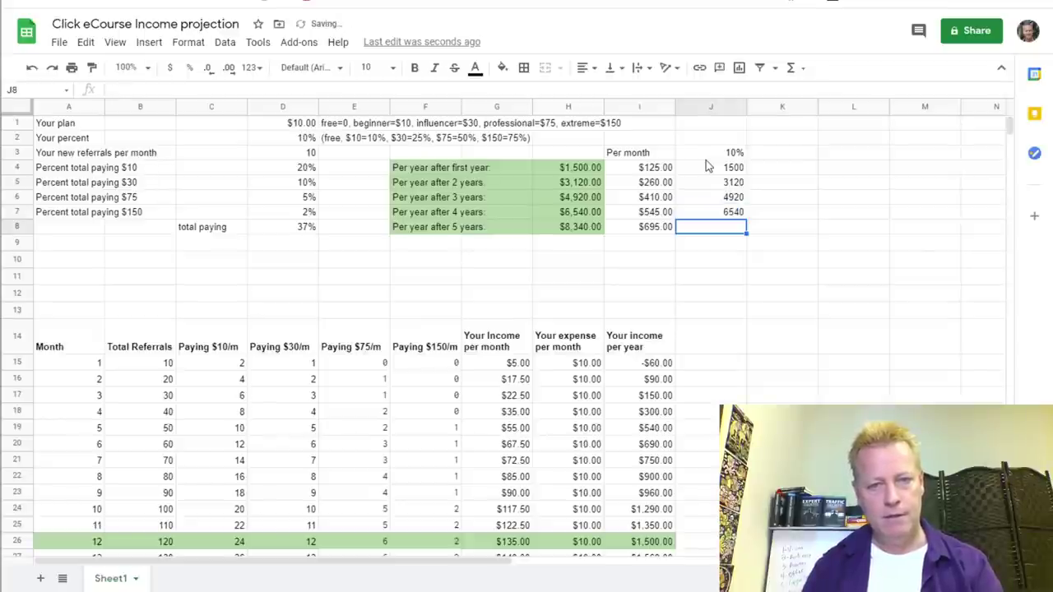
{"action": "type", "text": "8340"}
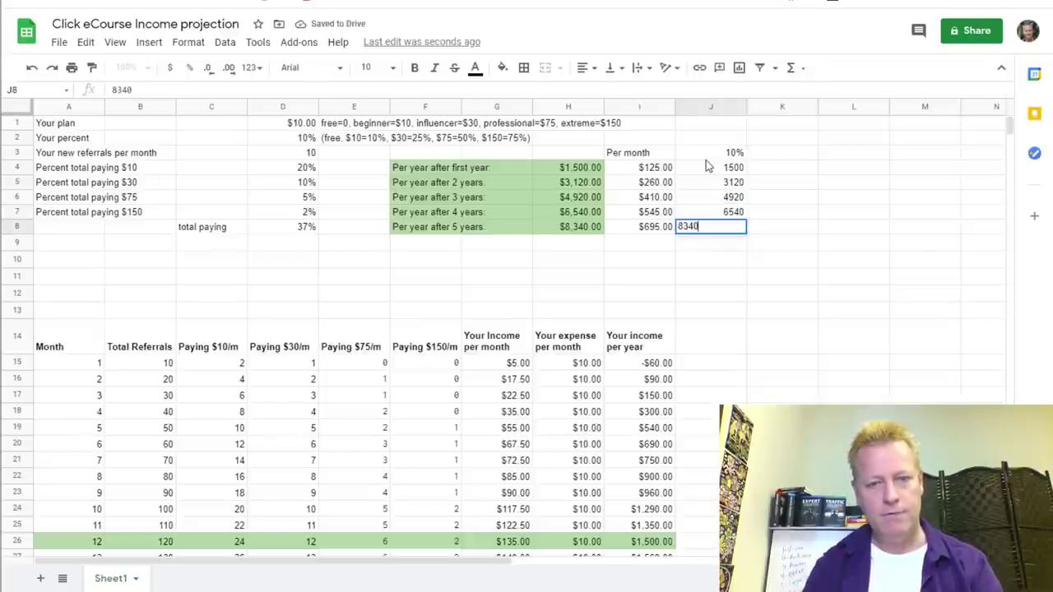
{"action": "key", "text": "Return"}
Format J4:J8 as currency, label J3 '$10/m = 10%' and add a 'Per year' heading in J2
{"action": "left_click_drag", "start_coordinate": [720, 173], "coordinate": [711, 241]}
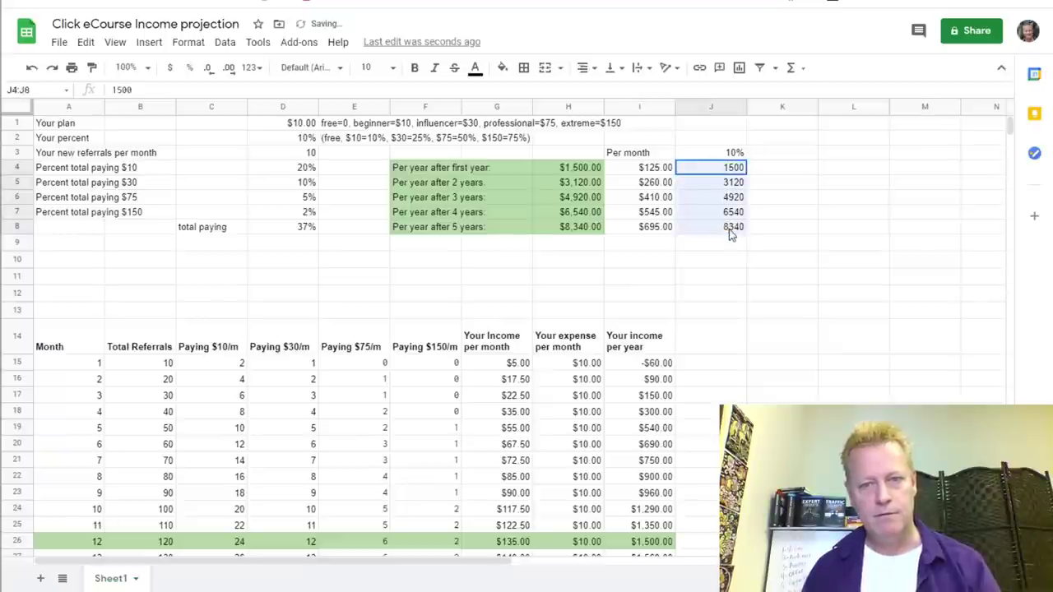
{"action": "left_click", "coordinate": [170, 68]}
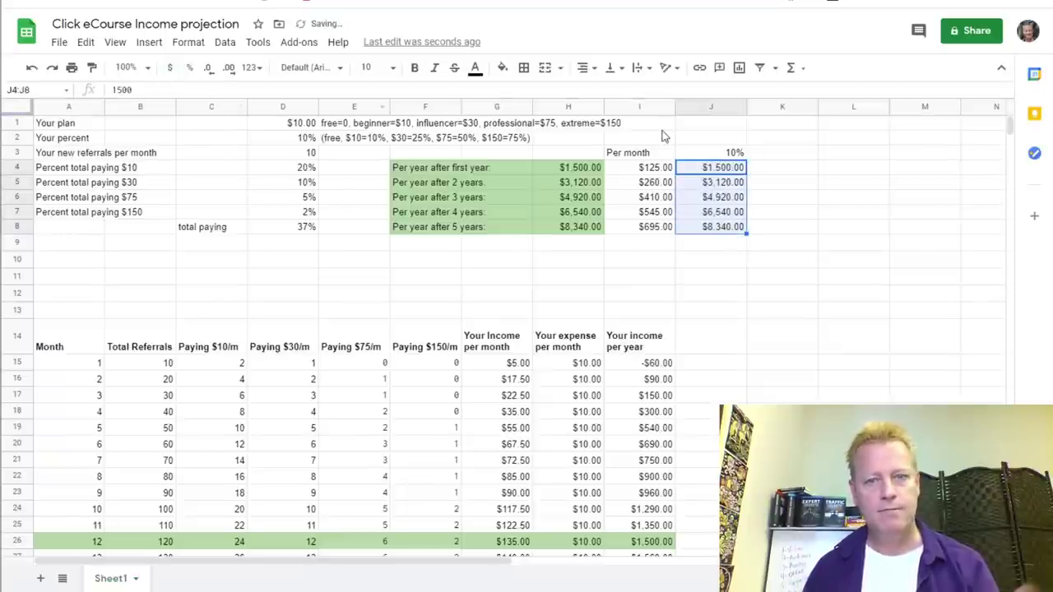
{"action": "left_click", "coordinate": [774, 176]}
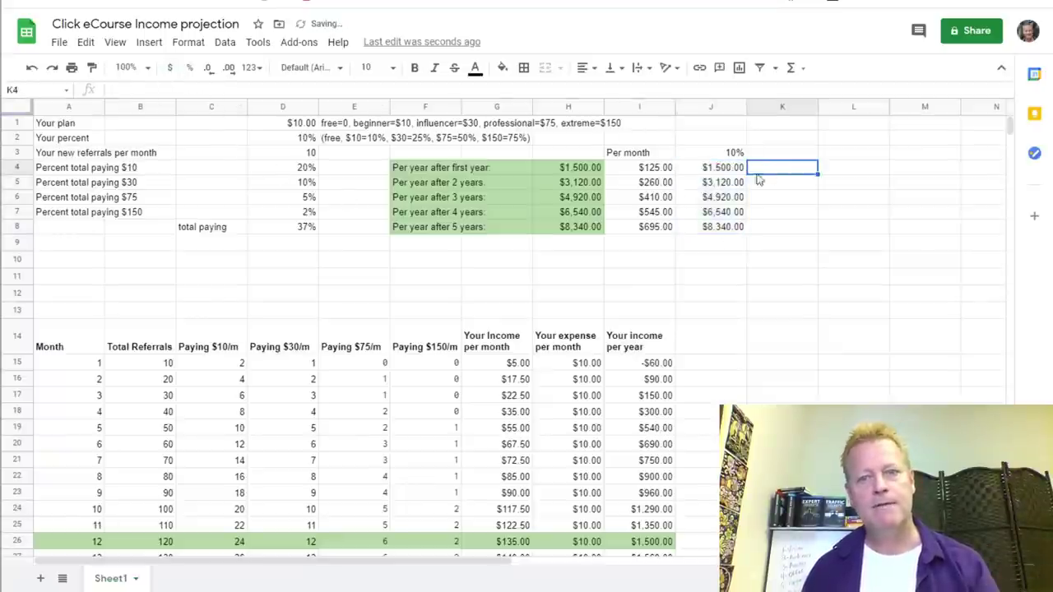
{"action": "left_click", "coordinate": [303, 125]}
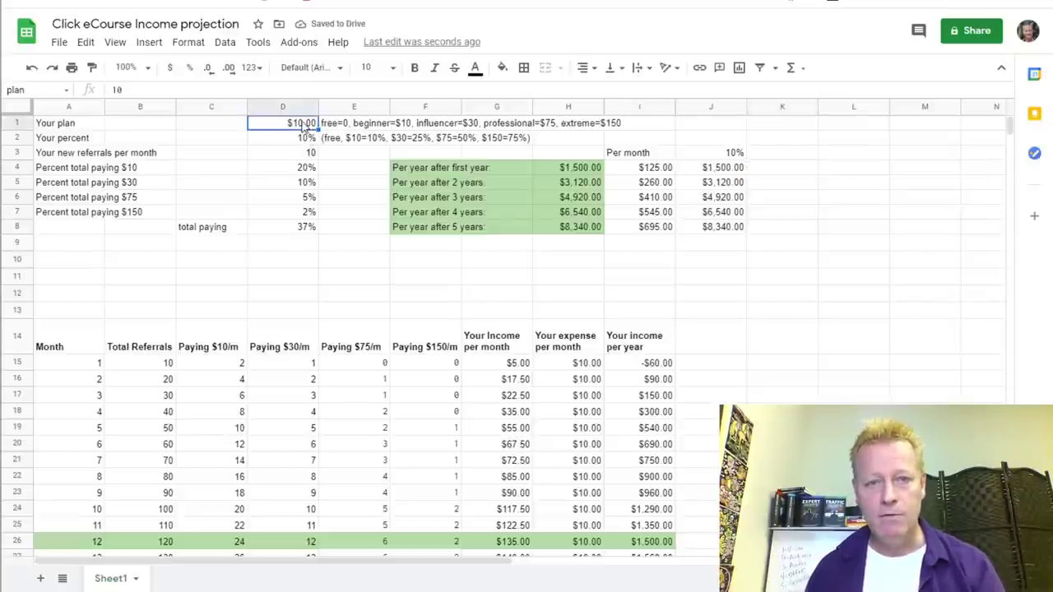
{"action": "left_click", "coordinate": [728, 152]}
{"action": "type", "text": "$10/m ="}
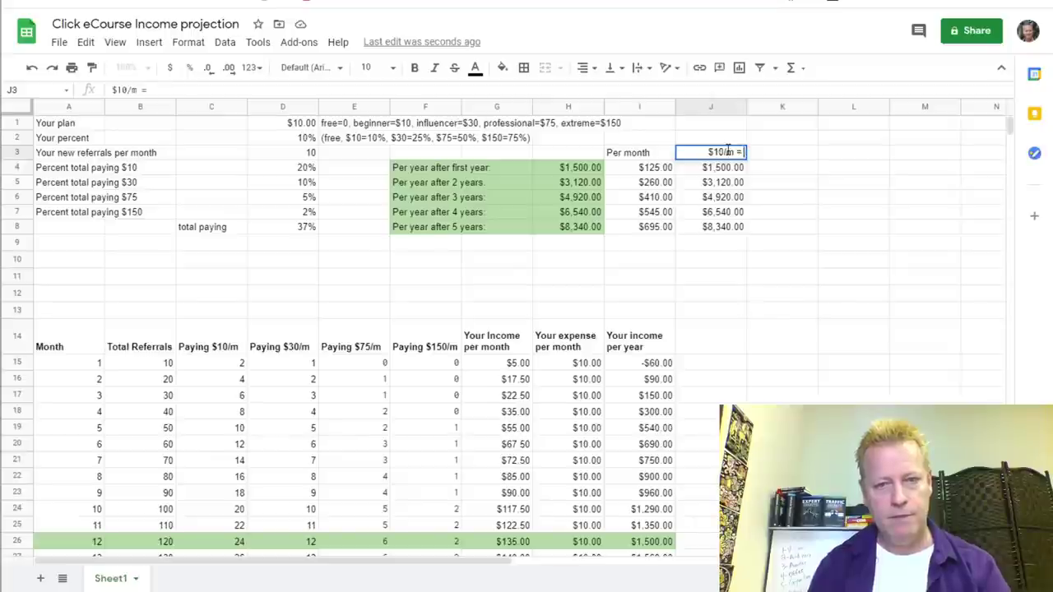
{"action": "type", "text": " 10%"}
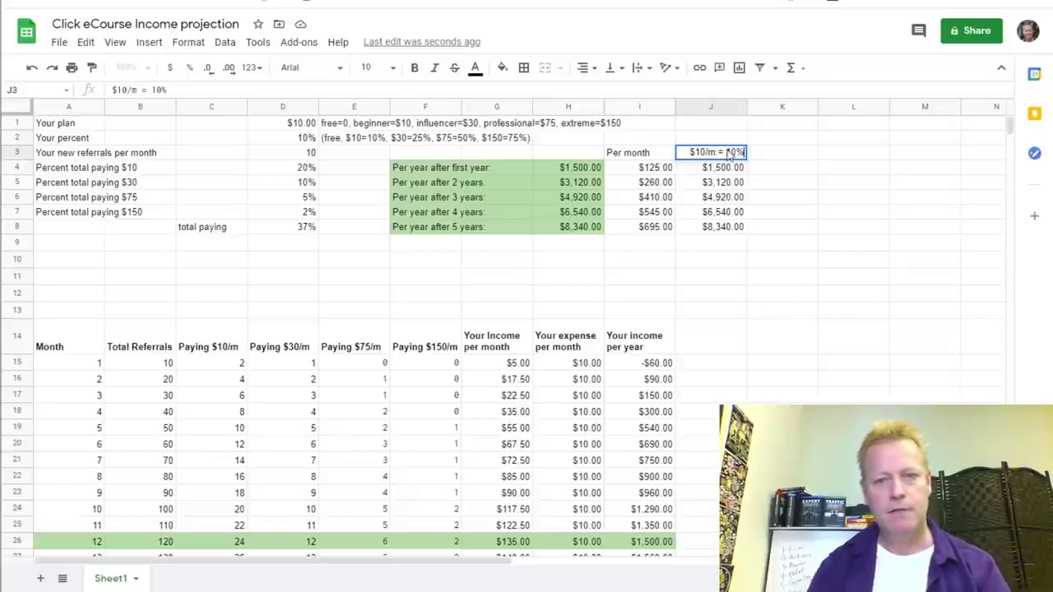
{"action": "key", "text": "Return"}
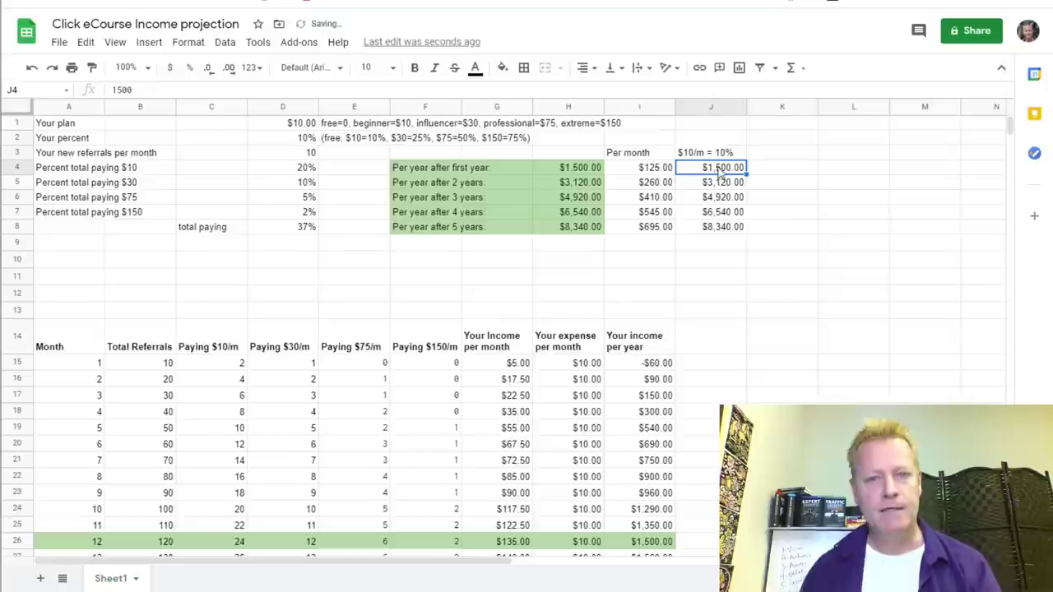
{"action": "left_click", "coordinate": [718, 230]}
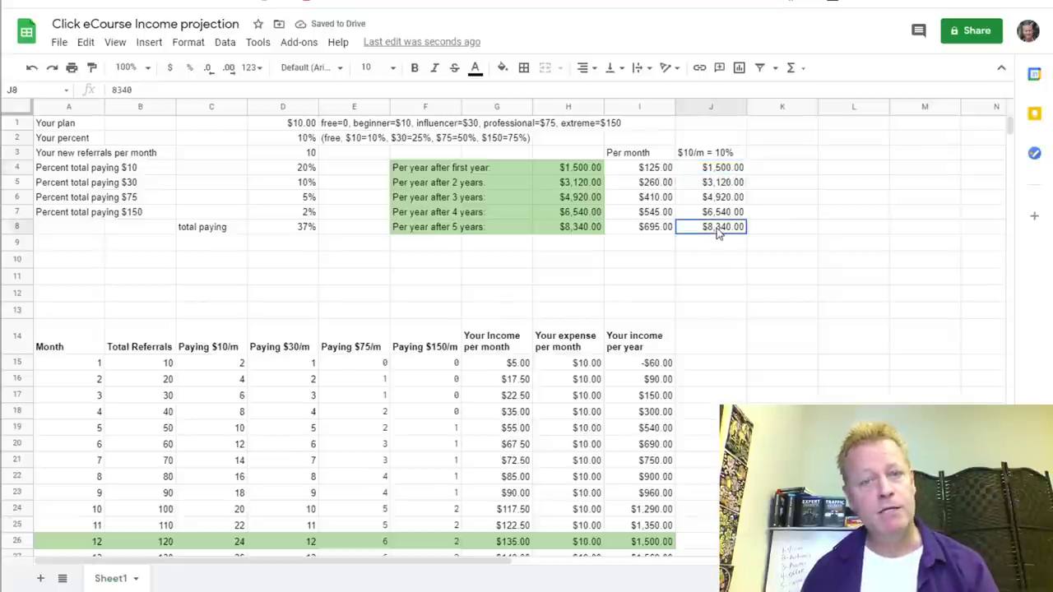
{"action": "left_click", "coordinate": [743, 142]}
{"action": "type", "text": "Per year"}
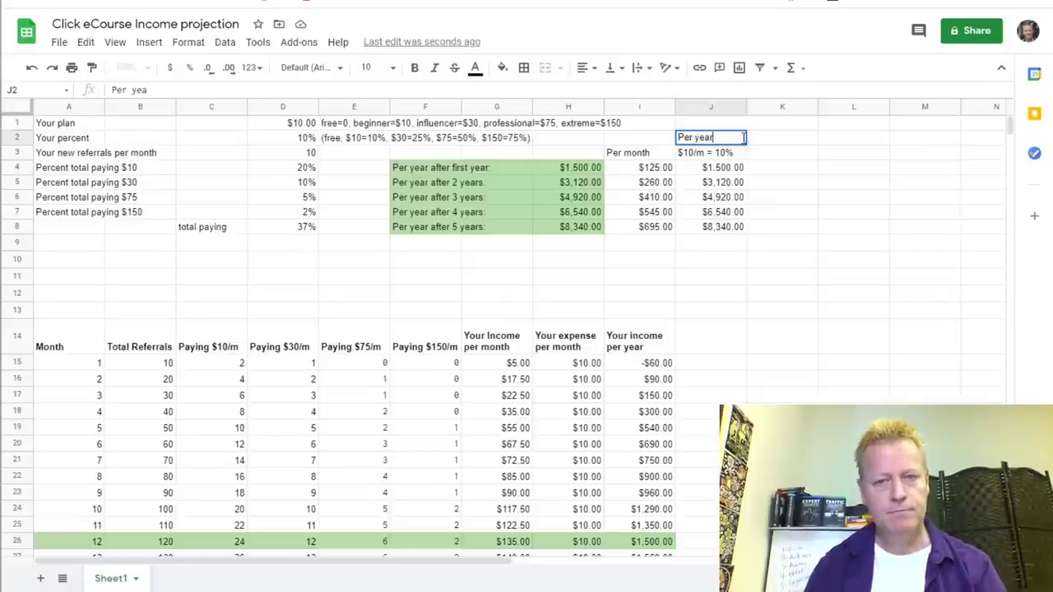
{"action": "key", "text": "Return"}
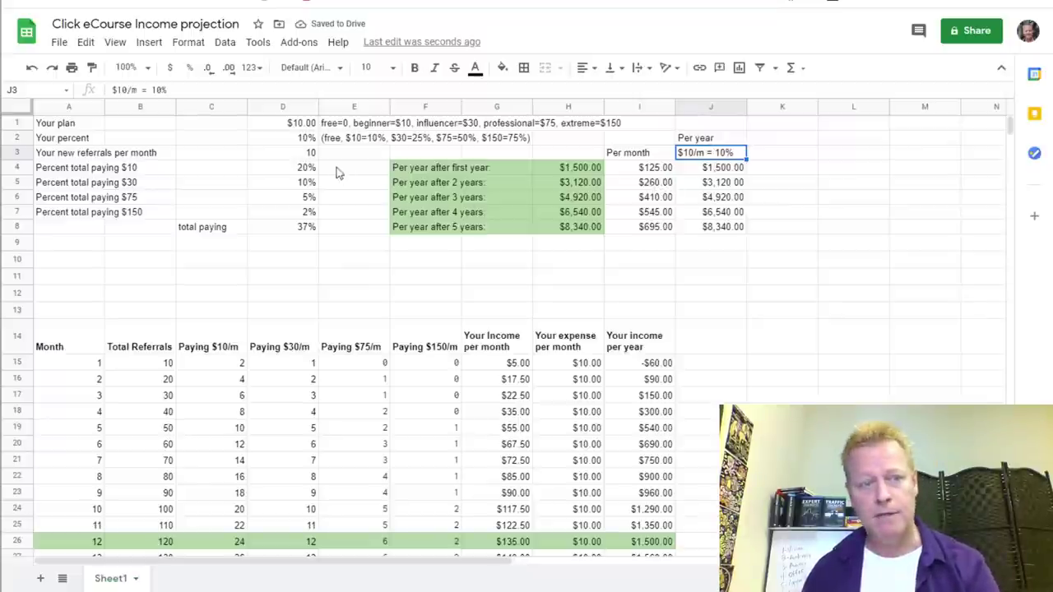
Set the plan in D1 to 30 and label K3 '$30/m = 25%'
{"action": "left_click", "coordinate": [301, 124]}
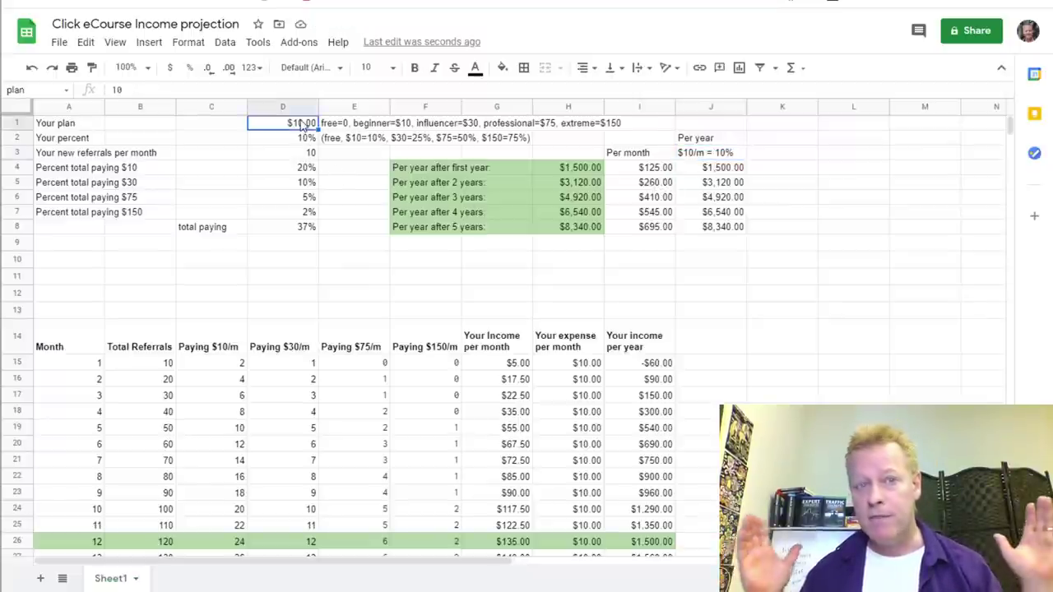
{"action": "type", "text": "30"}
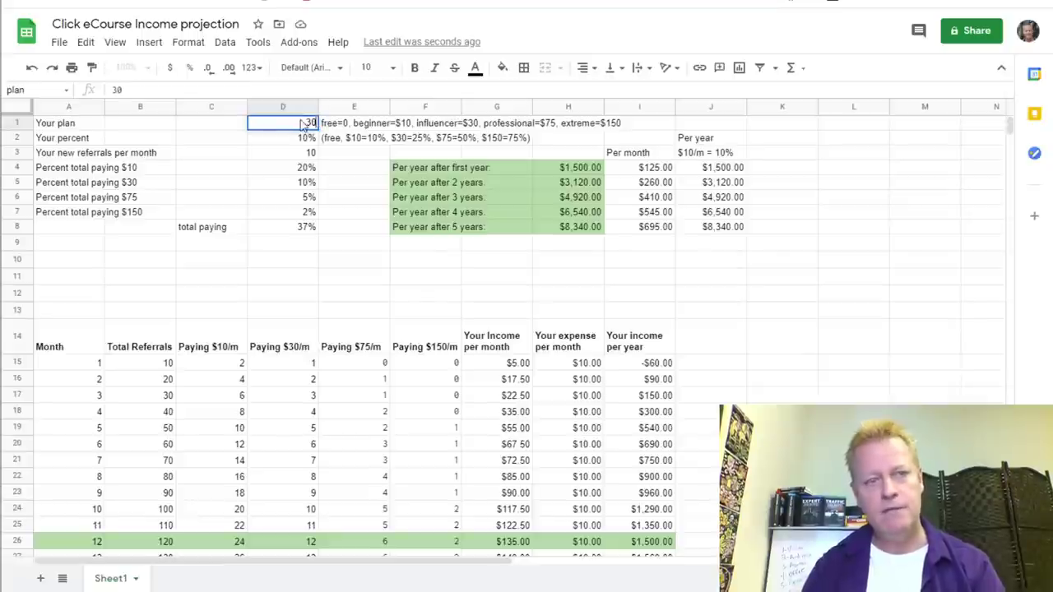
{"action": "key", "text": "Return"}
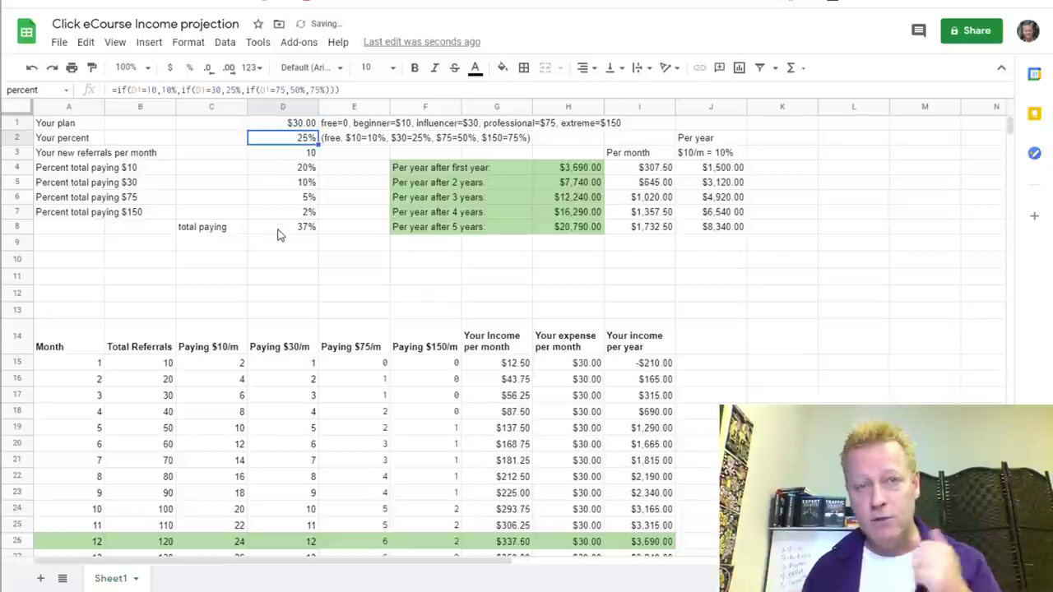
{"action": "left_click", "coordinate": [779, 155]}
{"action": "type", "text": "$30/m = 25%"}
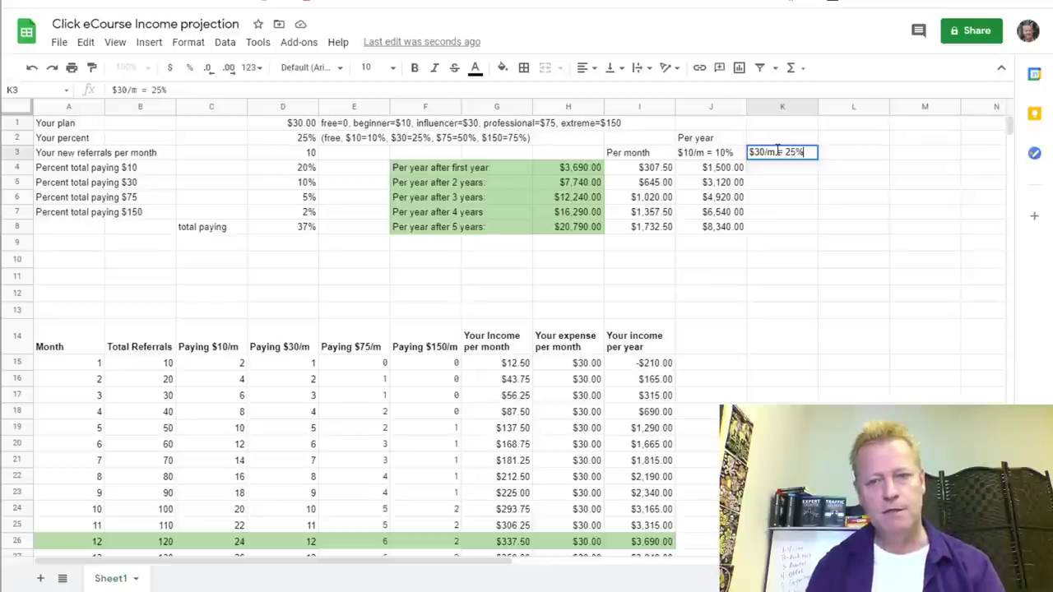
{"action": "key", "text": "Return"}
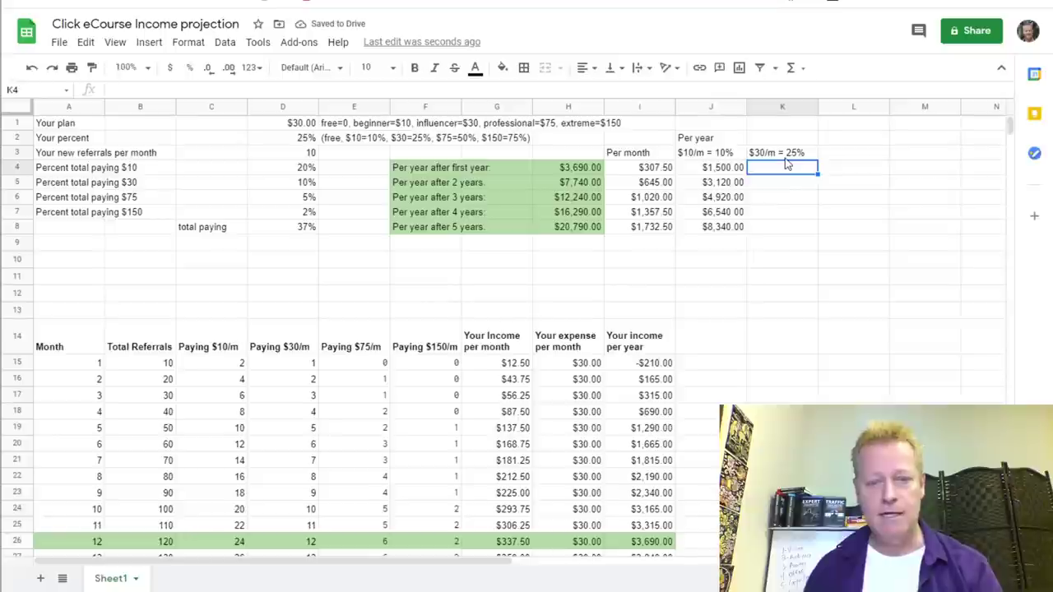
Enter 3960, 7740, 12240, 16290, 20790 in K4:K8 and format them as currency
{"action": "type", "text": "3960"}
{"action": "key", "text": "Return"}
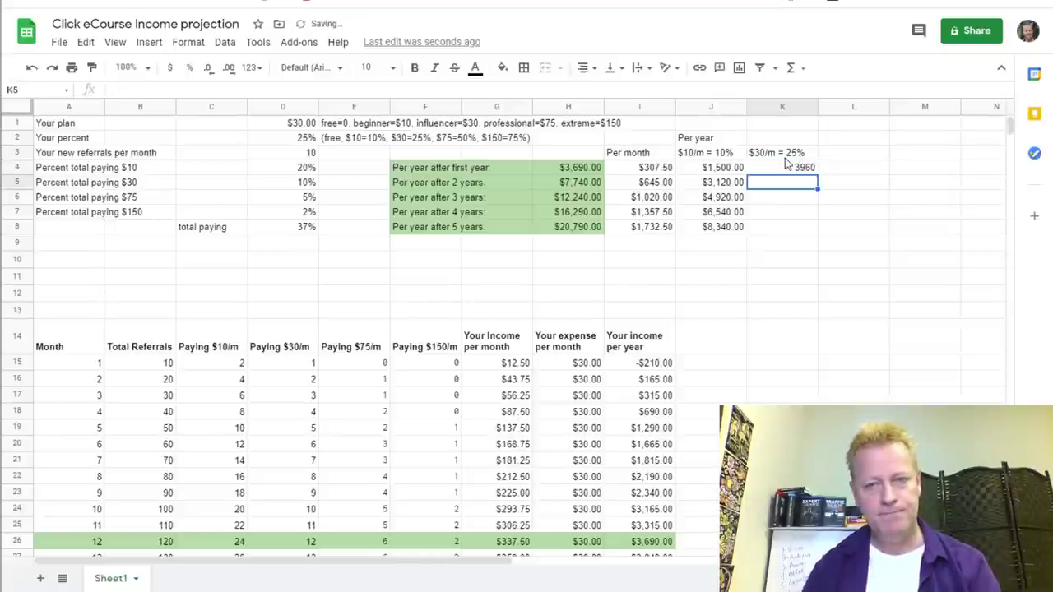
{"action": "type", "text": "7740"}
{"action": "key", "text": "Return"}
{"action": "type", "text": "12"}
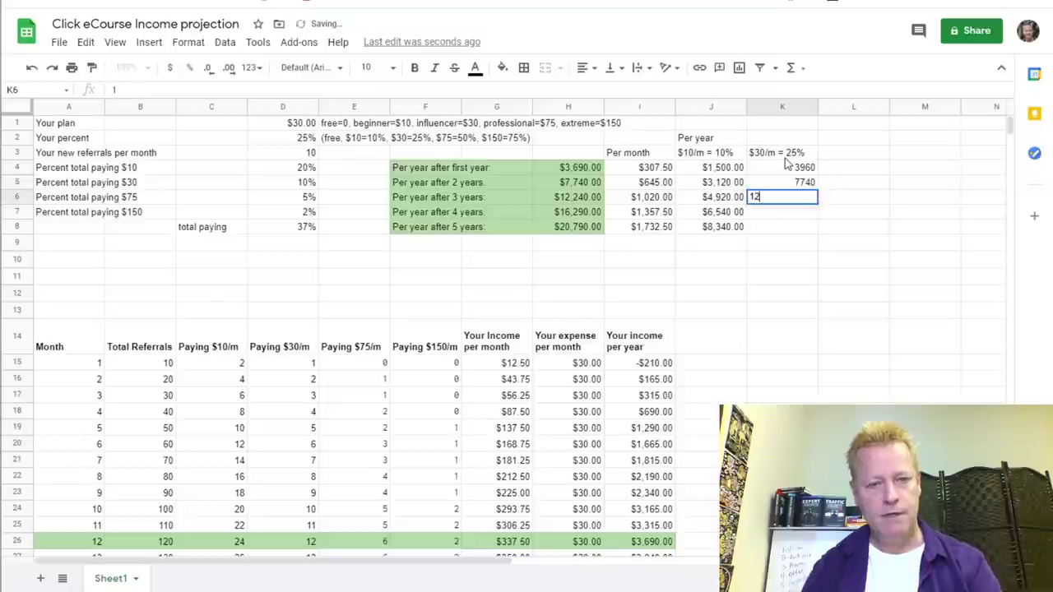
{"action": "type", "text": "240"}
{"action": "key", "text": "Return"}
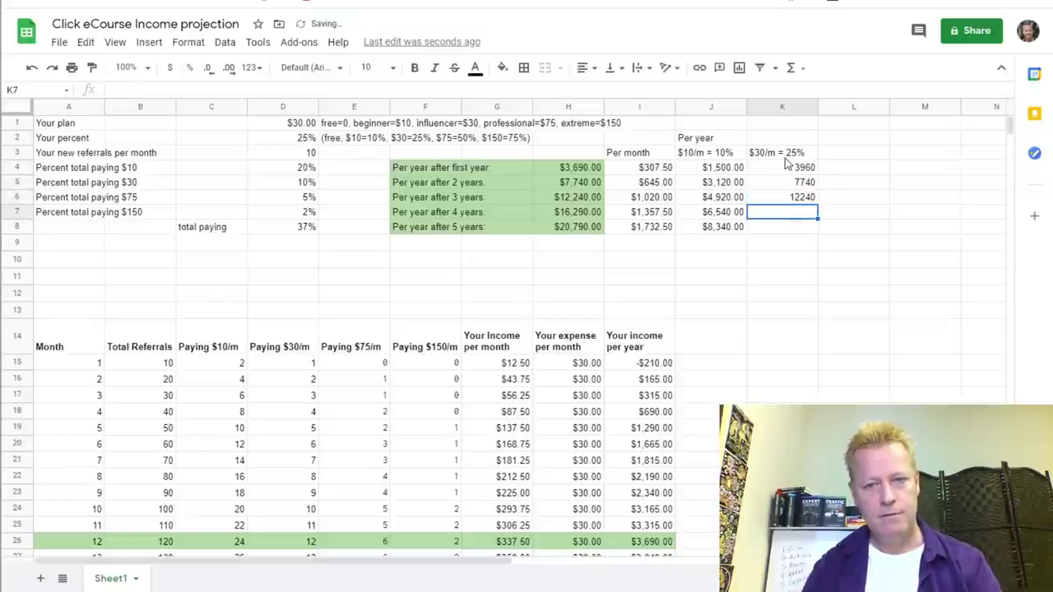
{"action": "type", "text": "16290"}
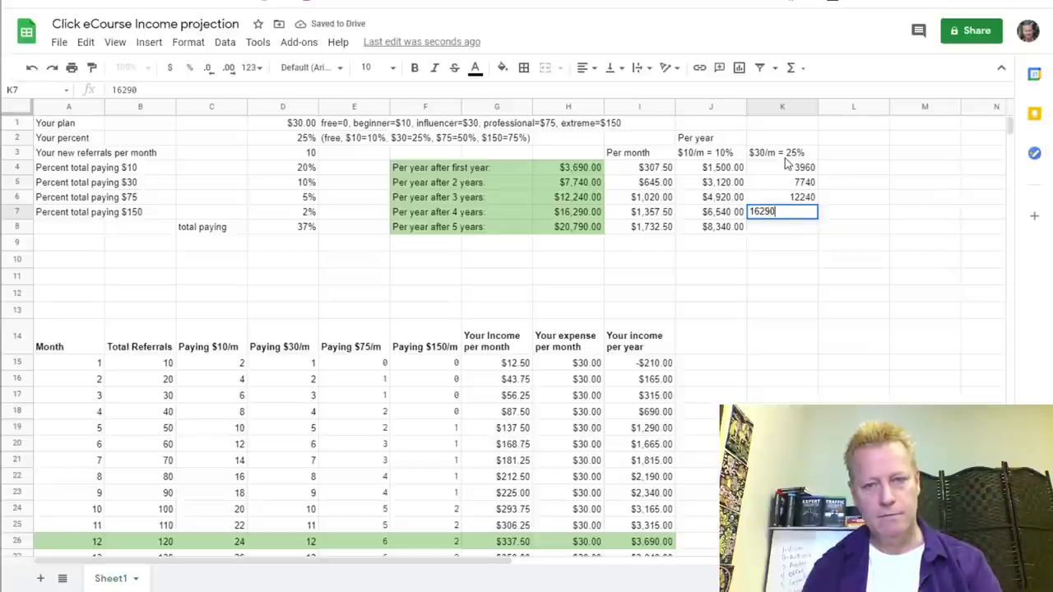
{"action": "key", "text": "Return"}
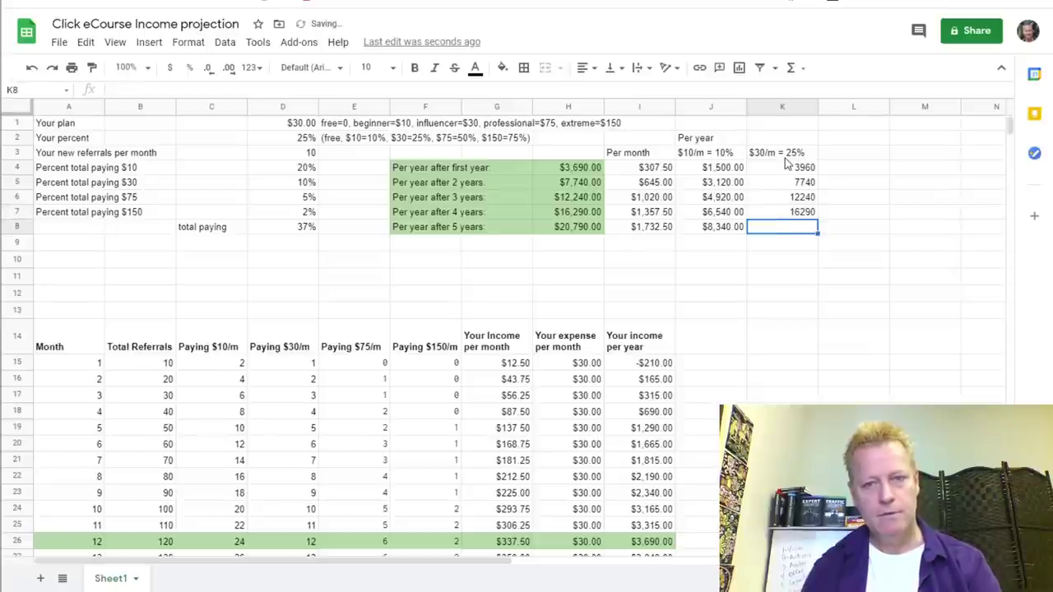
{"action": "type", "text": "20790"}
{"action": "key", "text": "Return"}
{"action": "left_click_drag", "start_coordinate": [801, 233], "coordinate": [786, 168]}
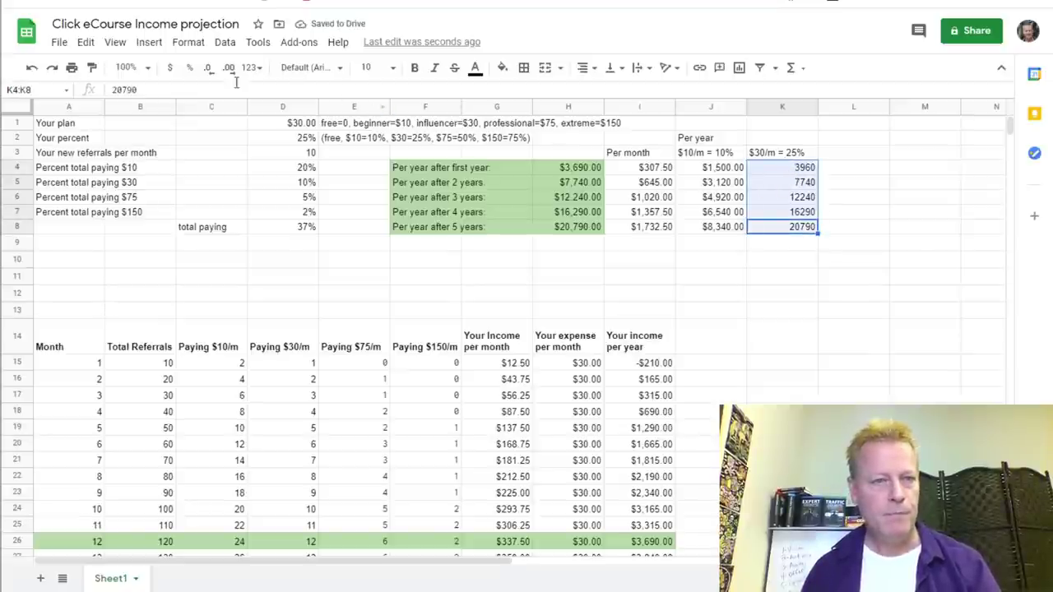
{"action": "left_click", "coordinate": [169, 67]}
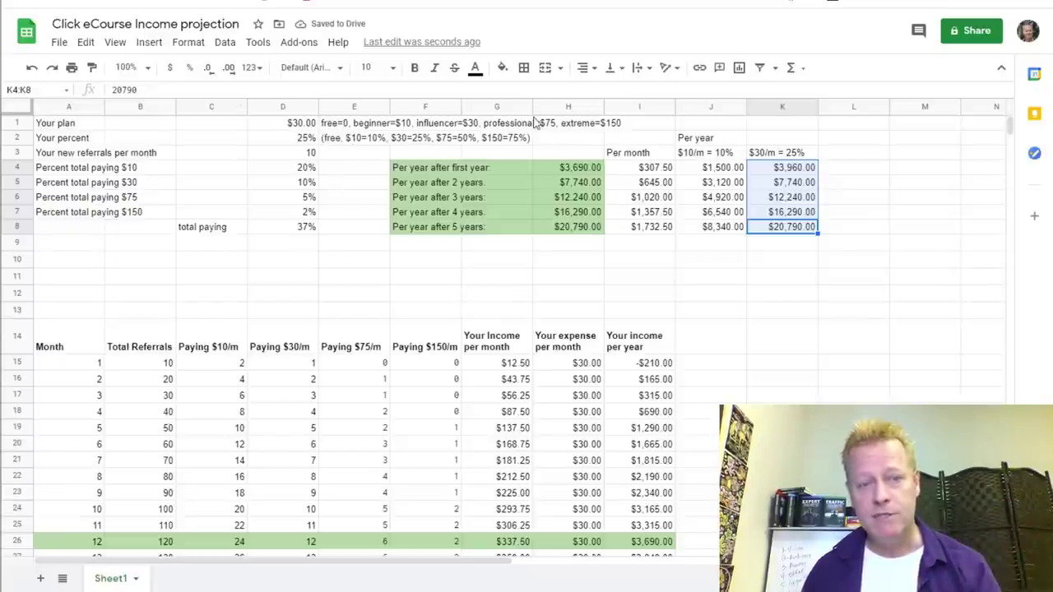
Set the plan in D1 to 75 and label L3 '$75/m = 50%'
{"action": "left_click", "coordinate": [300, 125]}
{"action": "type", "text": "75"}
{"action": "key", "text": "Return"}
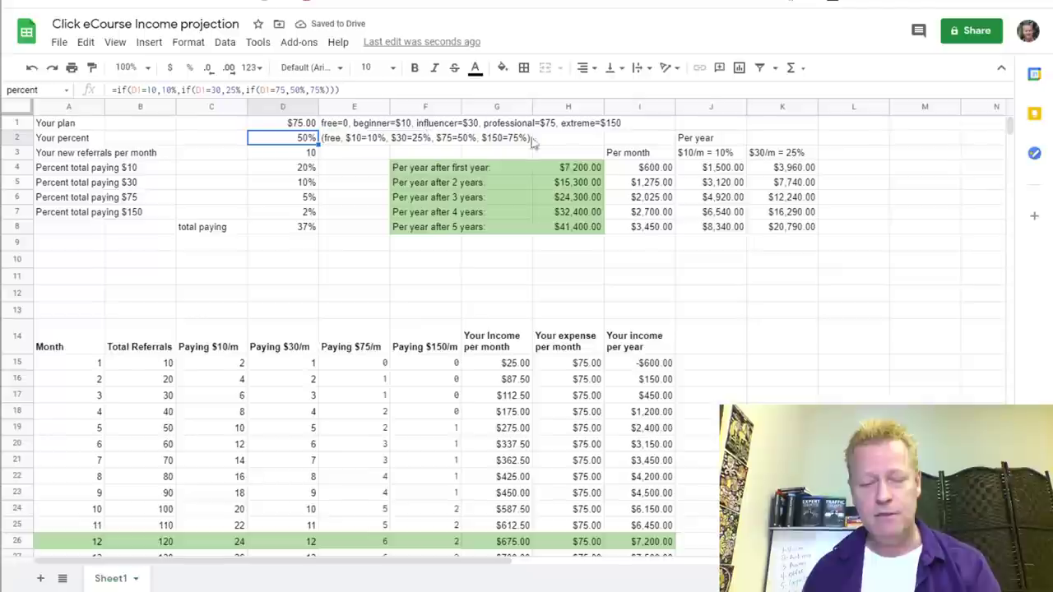
{"action": "left_click", "coordinate": [844, 152]}
{"action": "type", "text": "$7"}
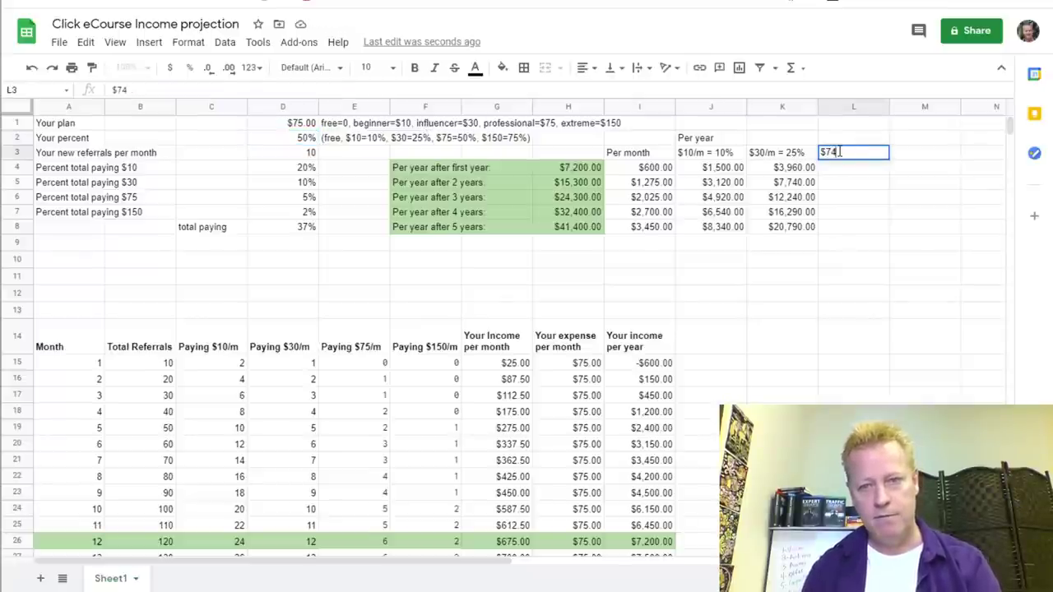
{"action": "type", "text": "5/m"}
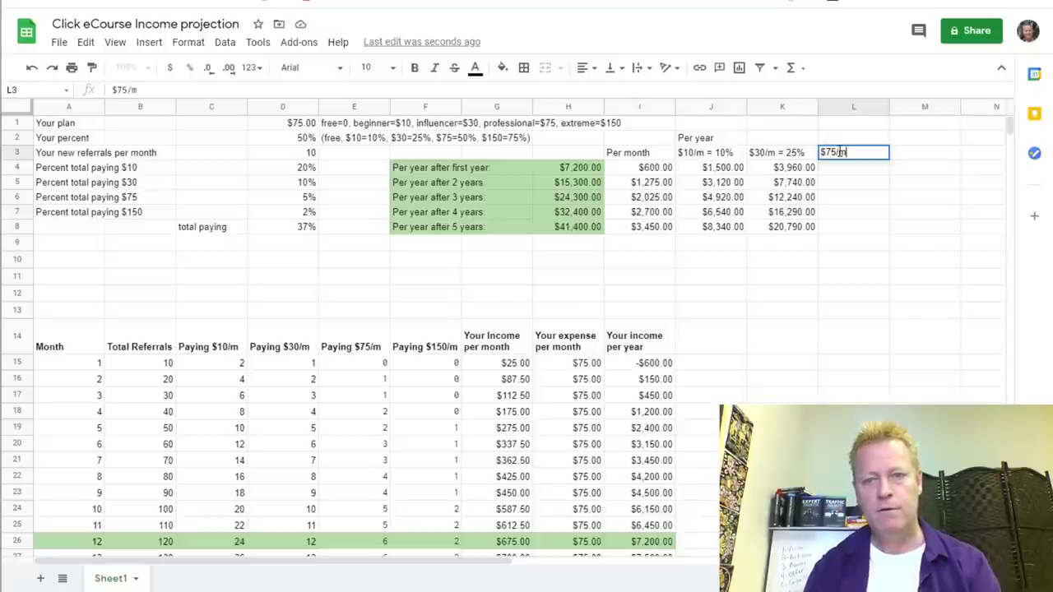
{"action": "type", "text": " = 4"}
{"action": "key", "text": "BackSpace"}
{"action": "type", "text": "50"}
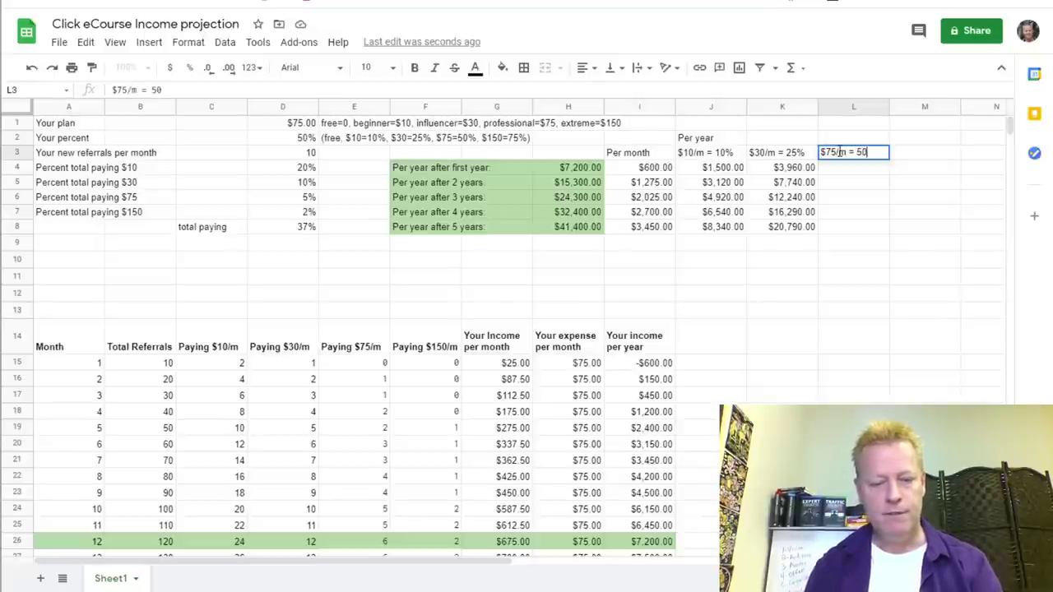
{"action": "type", "text": "%"}
{"action": "key", "text": "Return"}
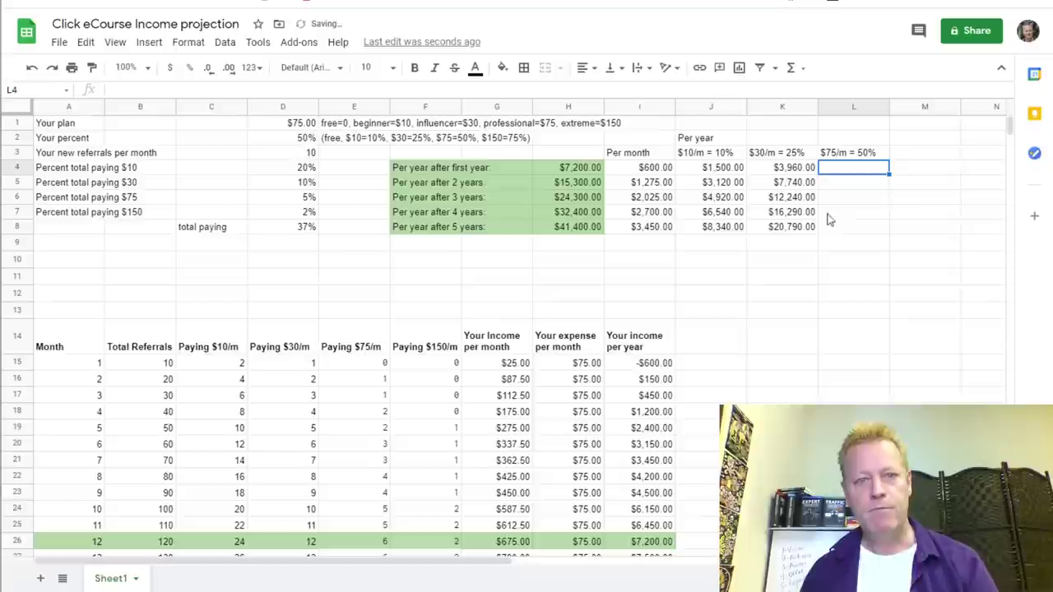
Enter 7200, 15300, 24300, 32400, 41400 in L4:L8 and format them as currency
{"action": "type", "text": "7200"}
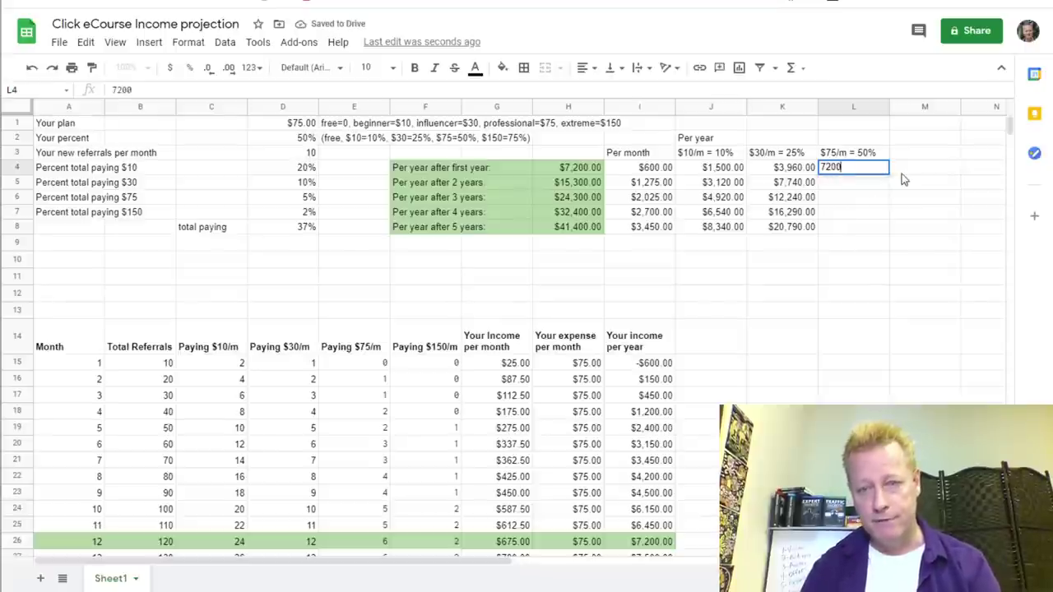
{"action": "key", "text": "Return"}
{"action": "type", "text": "15300"}
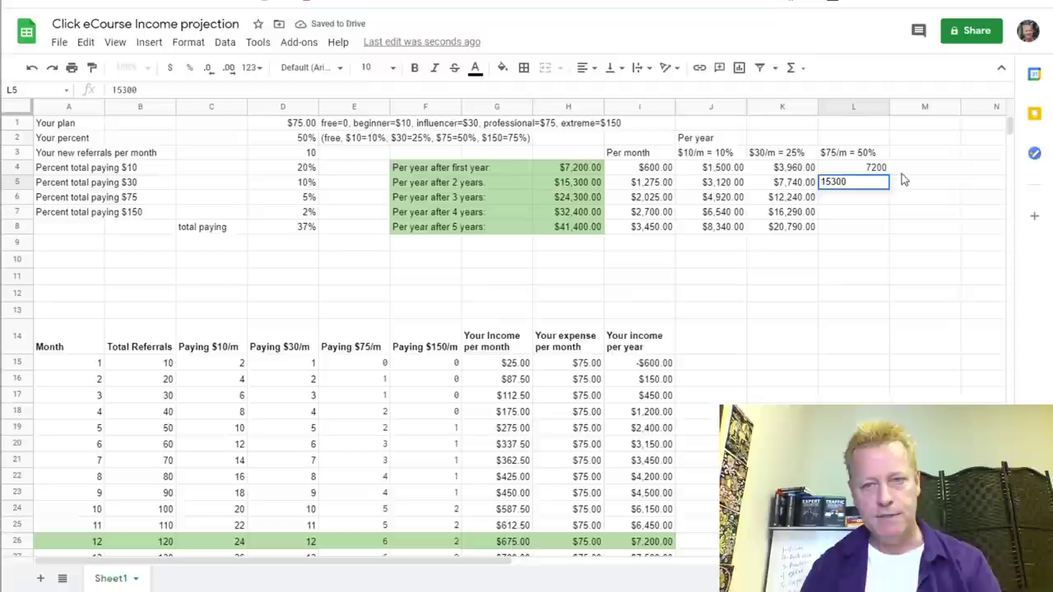
{"action": "key", "text": "Return"}
{"action": "type", "text": "24300"}
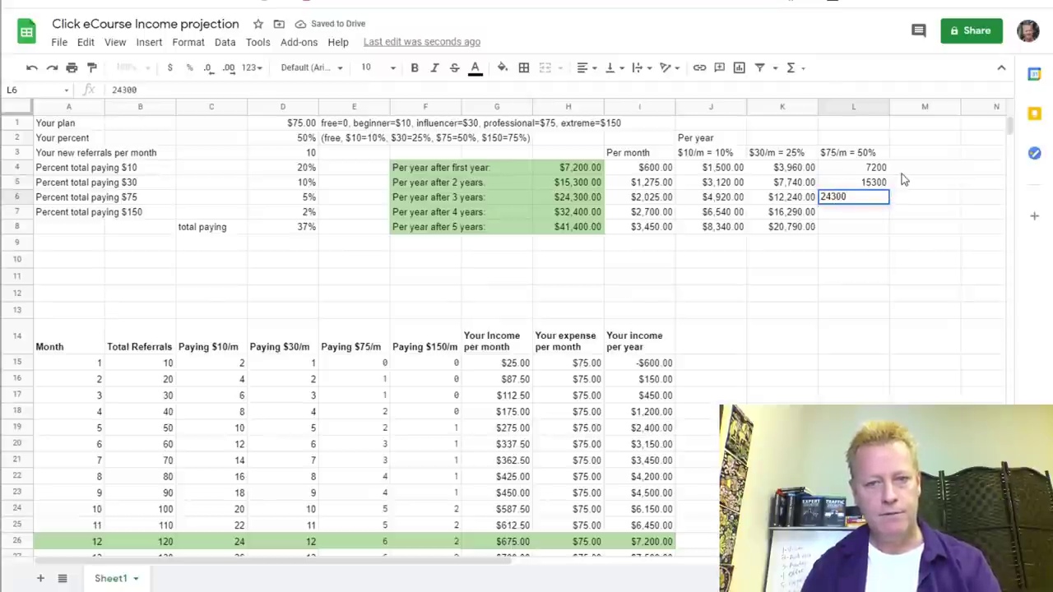
{"action": "key", "text": "Return"}
{"action": "type", "text": "32400"}
{"action": "key", "text": "Return"}
{"action": "type", "text": "41"}
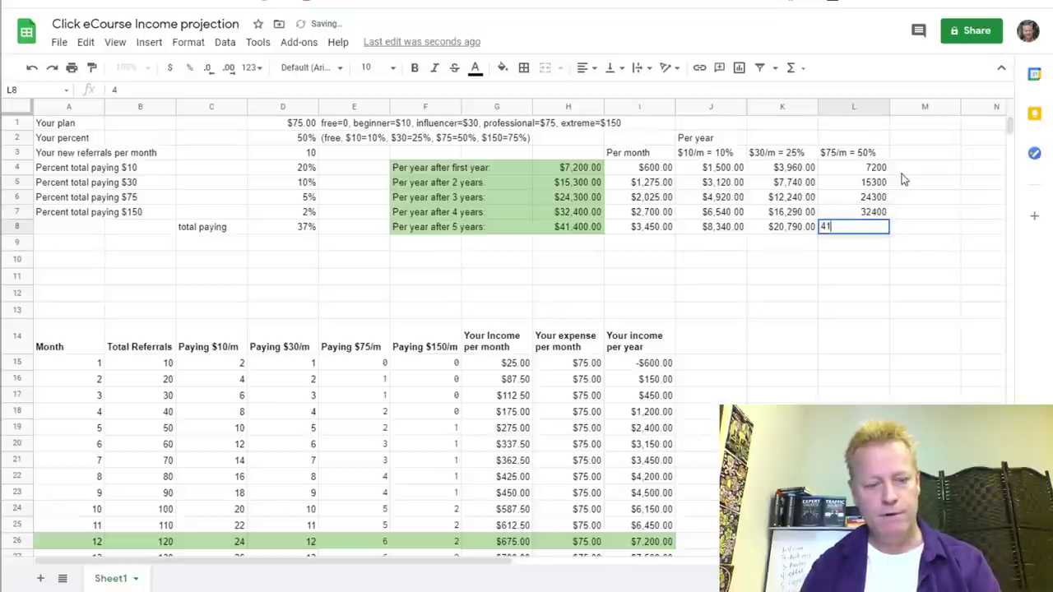
{"action": "type", "text": "400"}
{"action": "key", "text": "Return"}
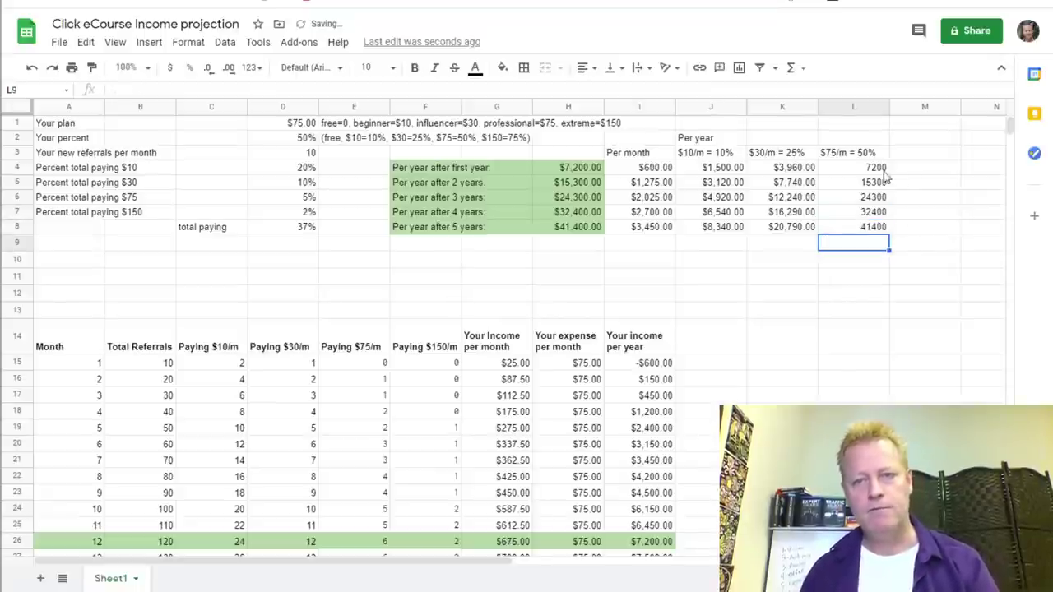
{"action": "left_click_drag", "start_coordinate": [855, 167], "coordinate": [856, 226]}
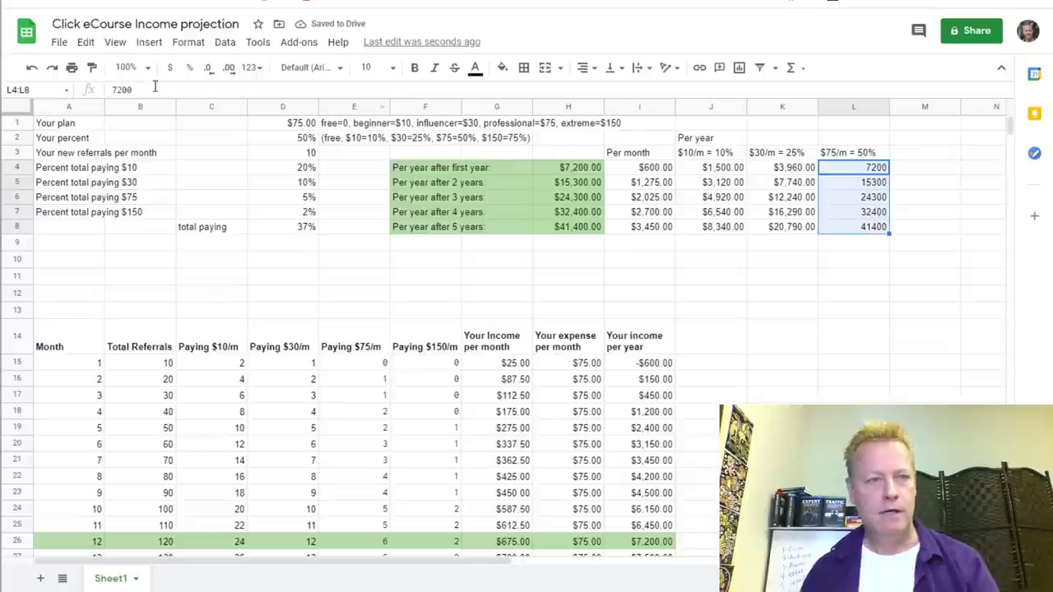
{"action": "left_click", "coordinate": [171, 67]}
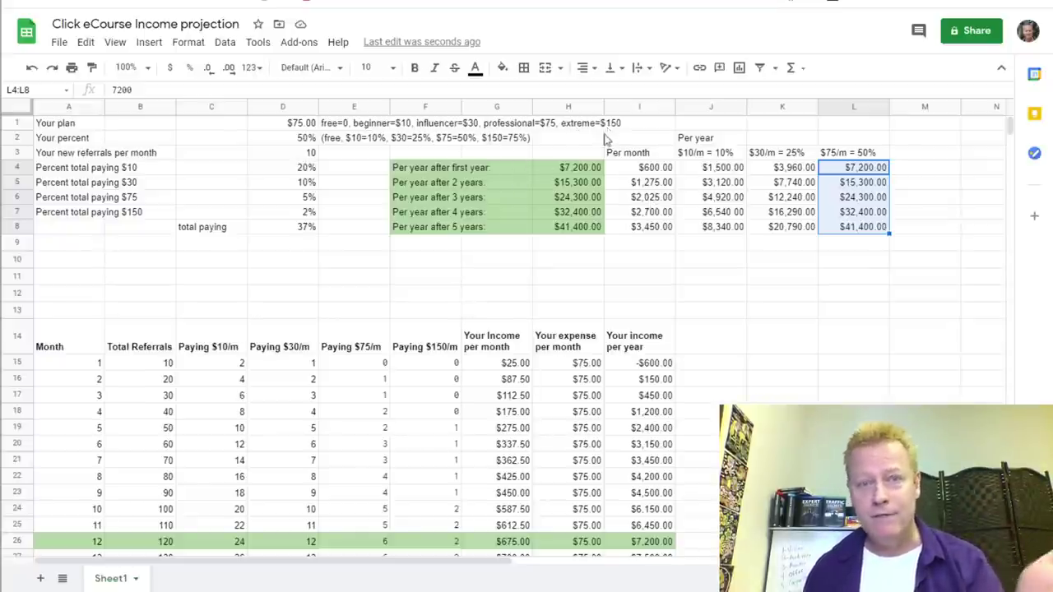
Switch the plan amount in D1 to $150
{"action": "left_click", "coordinate": [301, 123]}
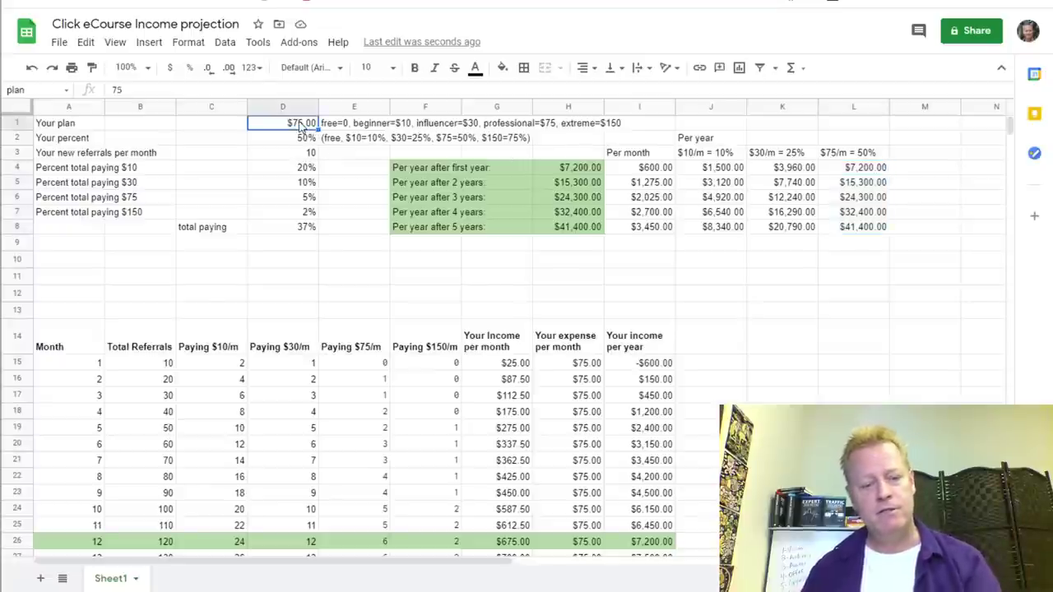
{"action": "type", "text": "150"}
{"action": "key", "text": "Return"}
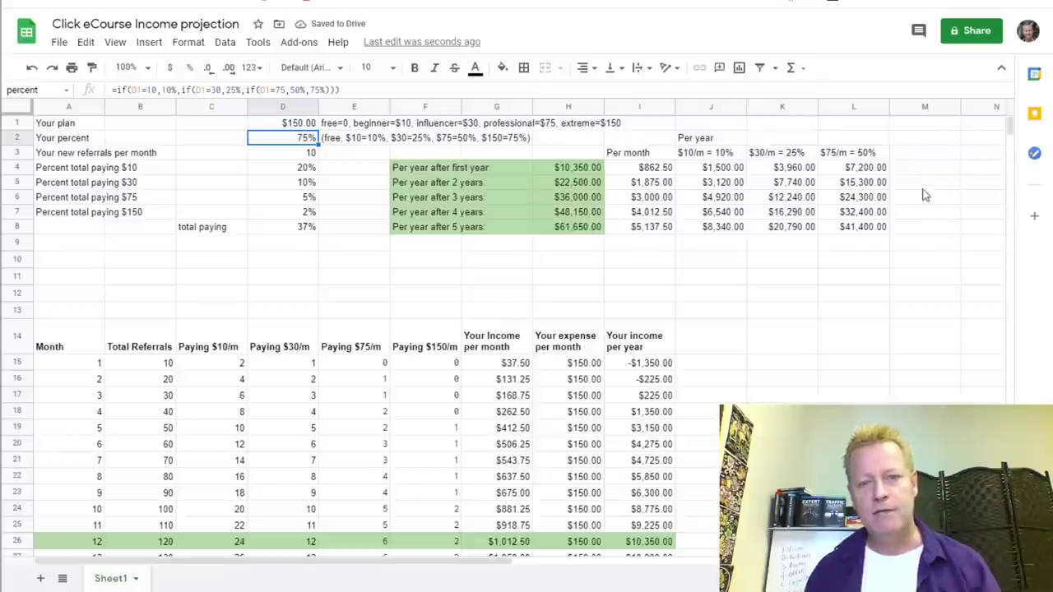
Add a '$150/m = 75%' header in M3 with yearly incomes 10350, 22500, 36000, 48150, 61650 below
{"action": "left_click", "coordinate": [920, 155]}
{"action": "type", "text": "$150/m = 75%"}
{"action": "key", "text": "Return"}
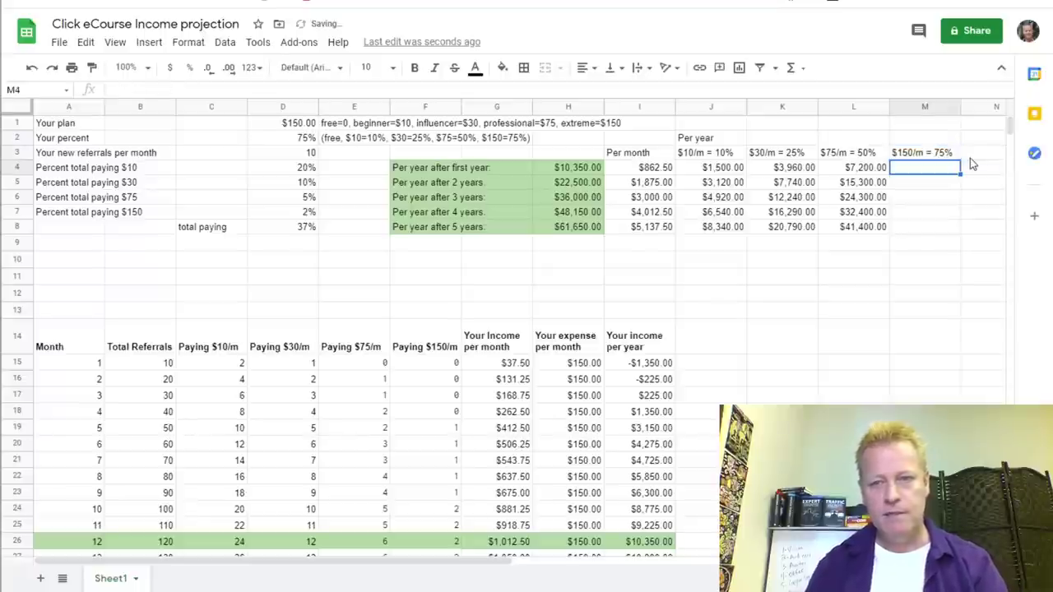
{"action": "type", "text": "10"}
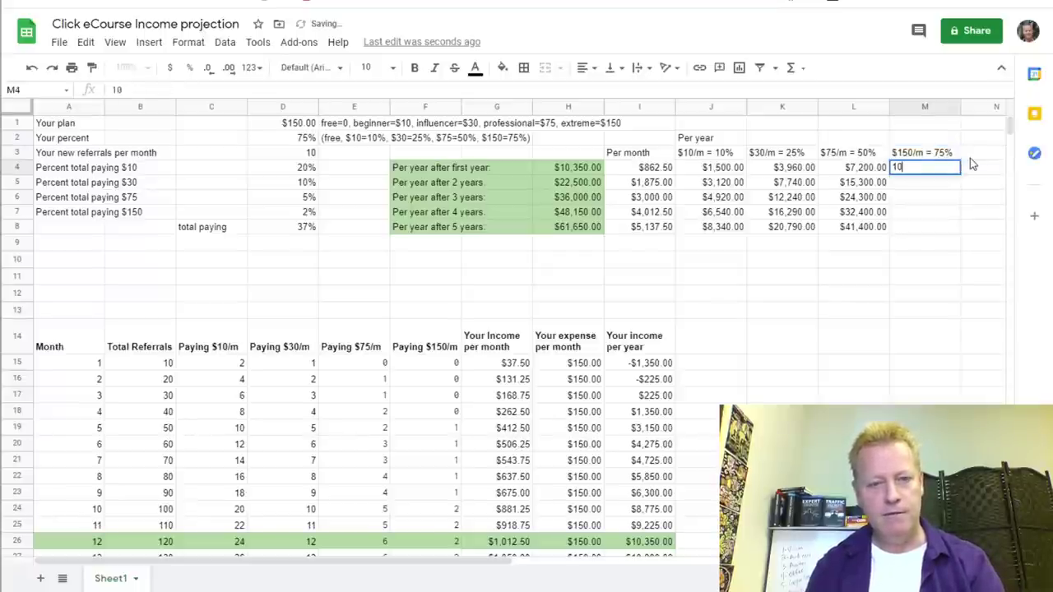
{"action": "type", "text": "350"}
{"action": "key", "text": "Return"}
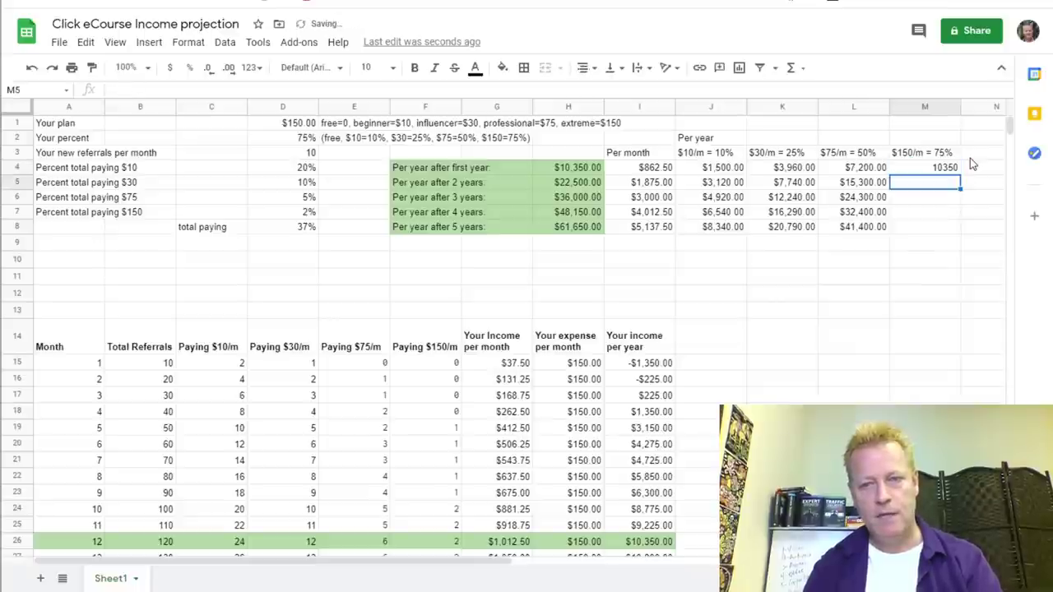
{"action": "type", "text": "22500"}
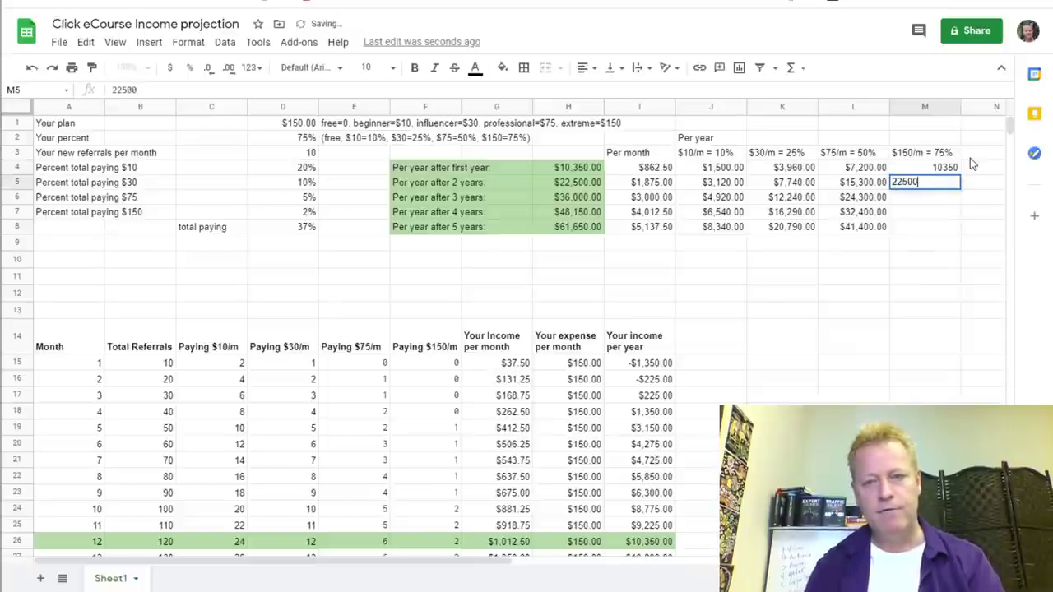
{"action": "key", "text": "Return"}
{"action": "type", "text": "36000"}
{"action": "key", "text": "Return"}
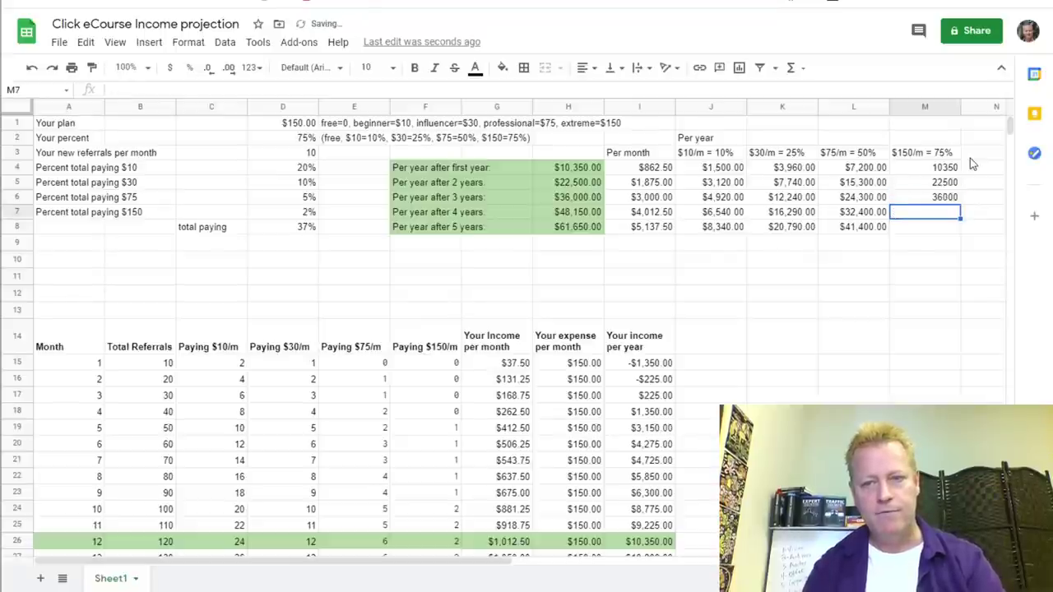
{"action": "type", "text": "48150"}
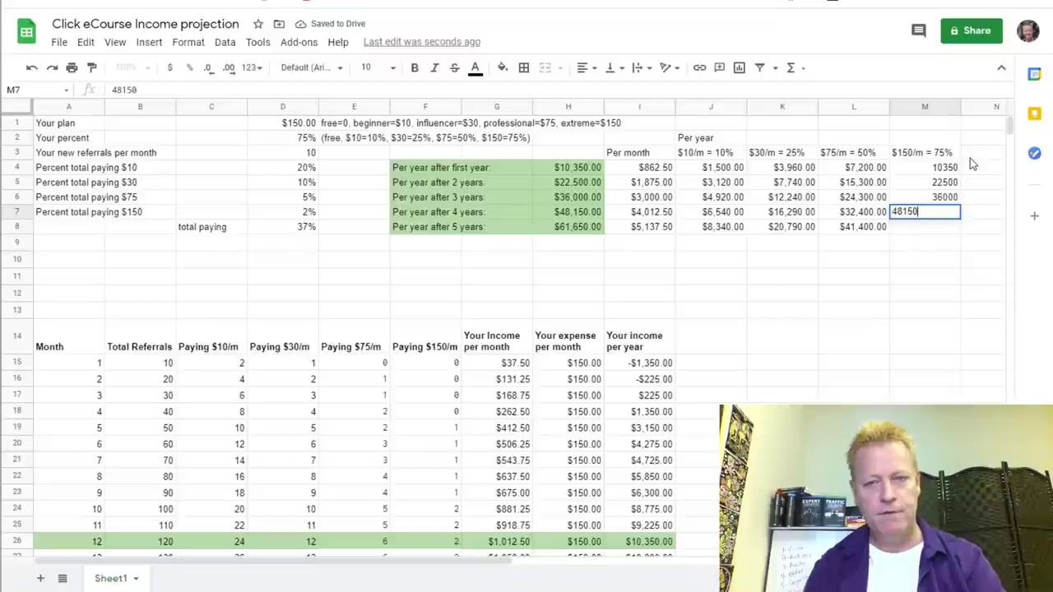
{"action": "key", "text": "Return"}
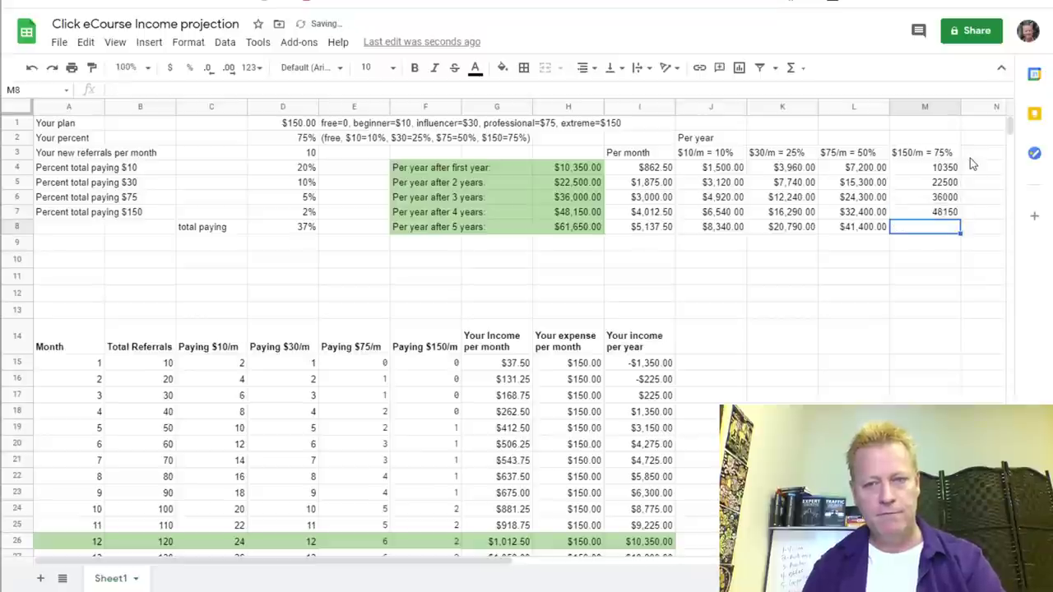
{"action": "type", "text": "61650"}
{"action": "key", "text": "Return"}
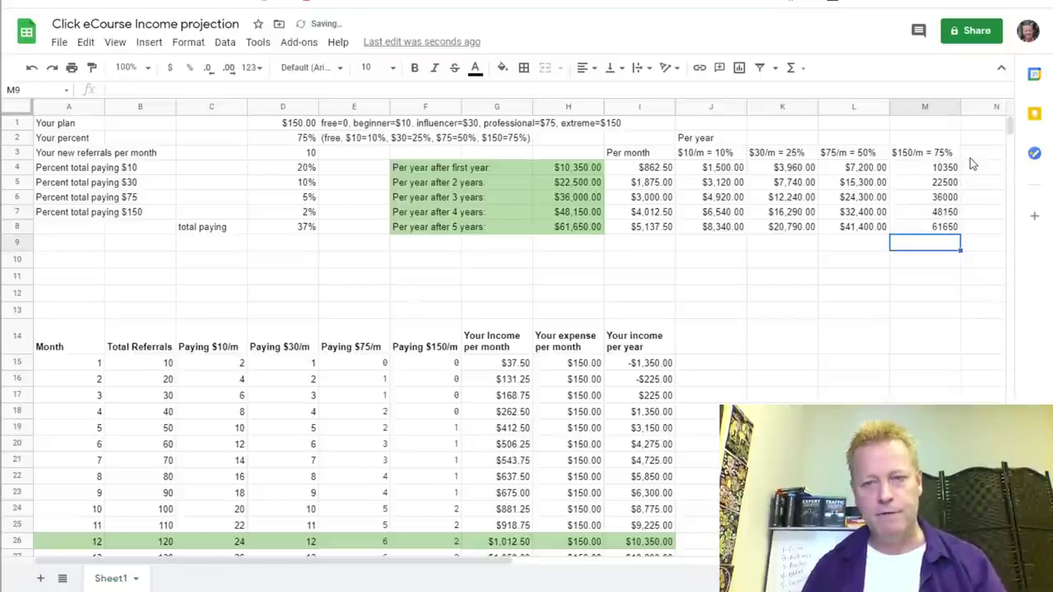
Format the column M yearly values as dollar currency
{"action": "left_click_drag", "start_coordinate": [948, 231], "coordinate": [935, 169]}
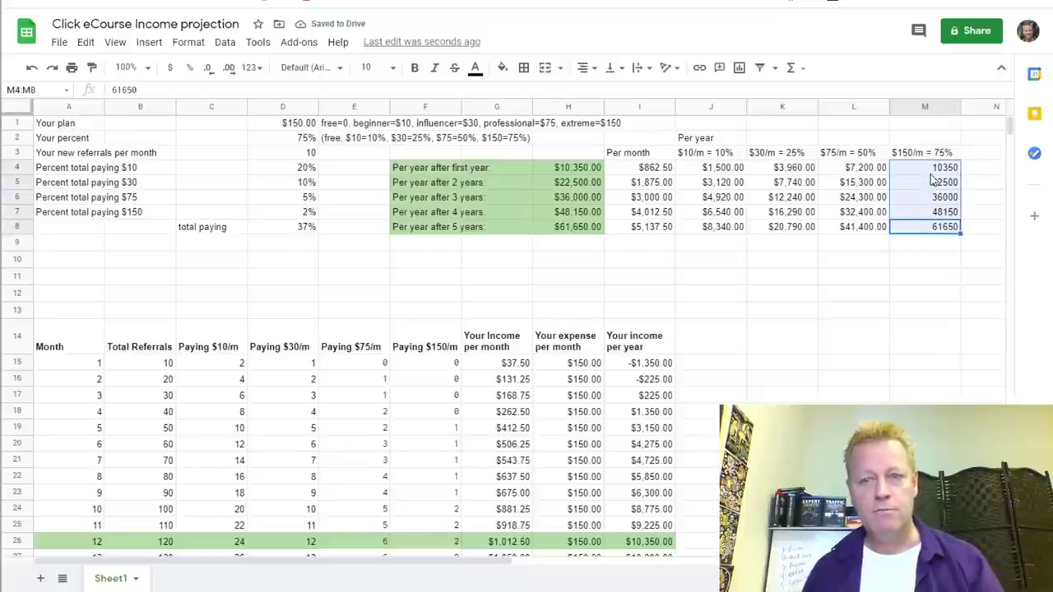
{"action": "left_click", "coordinate": [170, 68]}
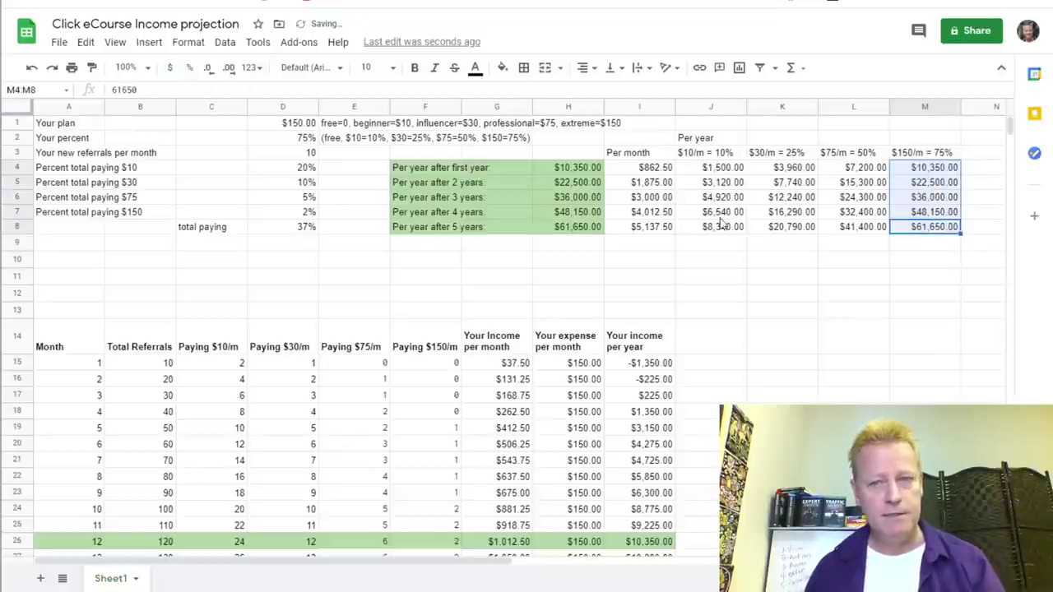
{"action": "left_click", "coordinate": [845, 232]}
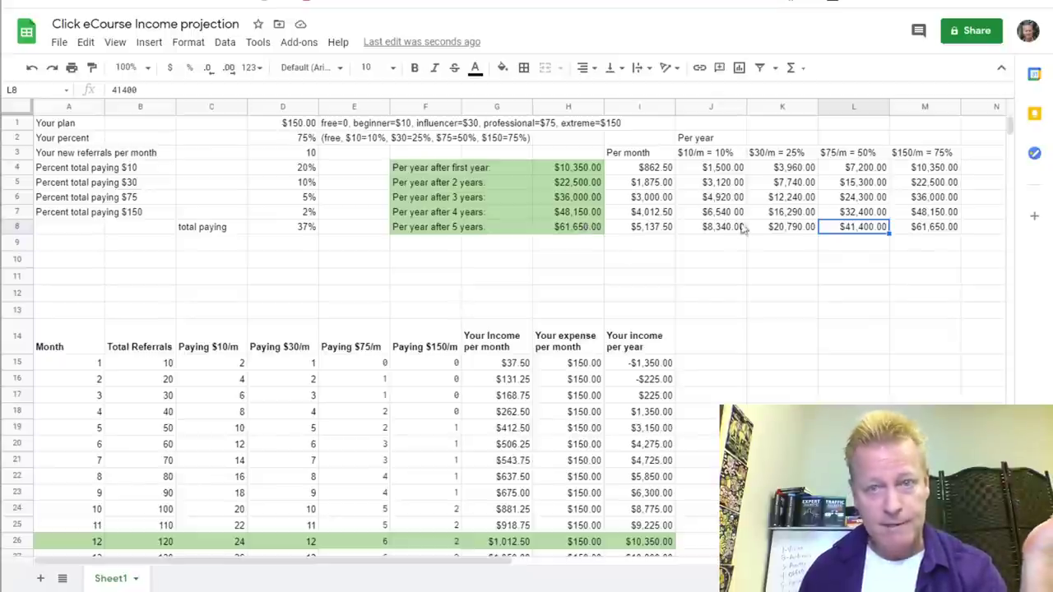
{"action": "left_click", "coordinate": [934, 231]}
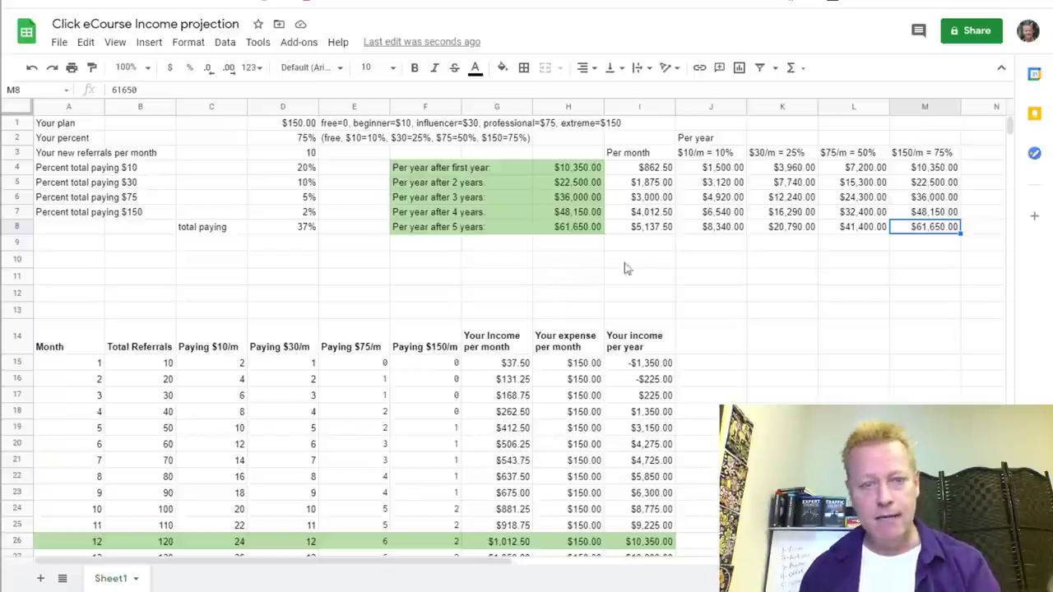
{"action": "scroll", "coordinate": [741, 334], "scroll_direction": "down", "scroll_amount": 2}
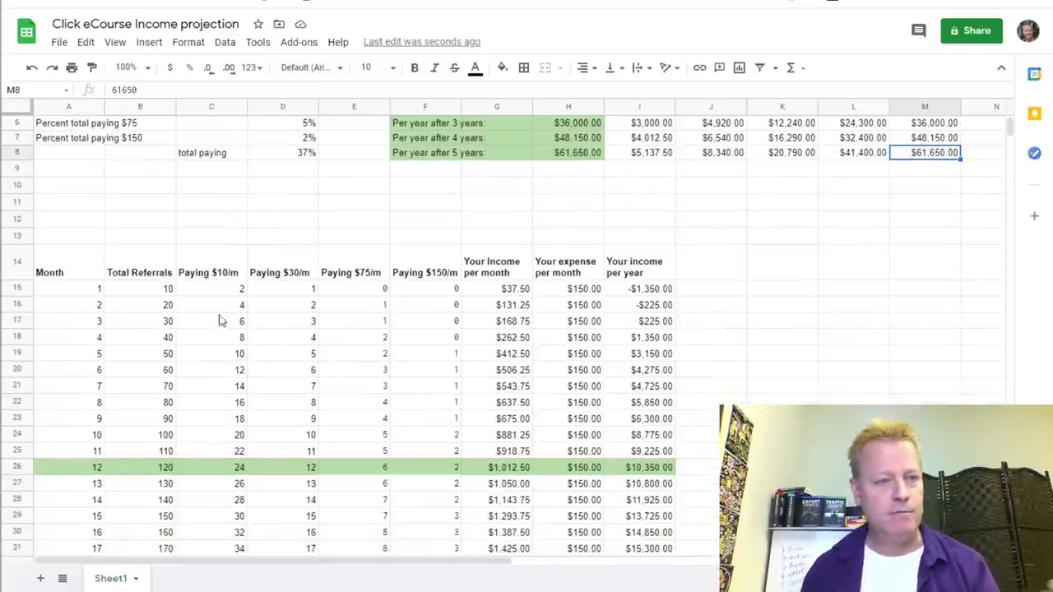
{"action": "left_click", "coordinate": [19, 288]}
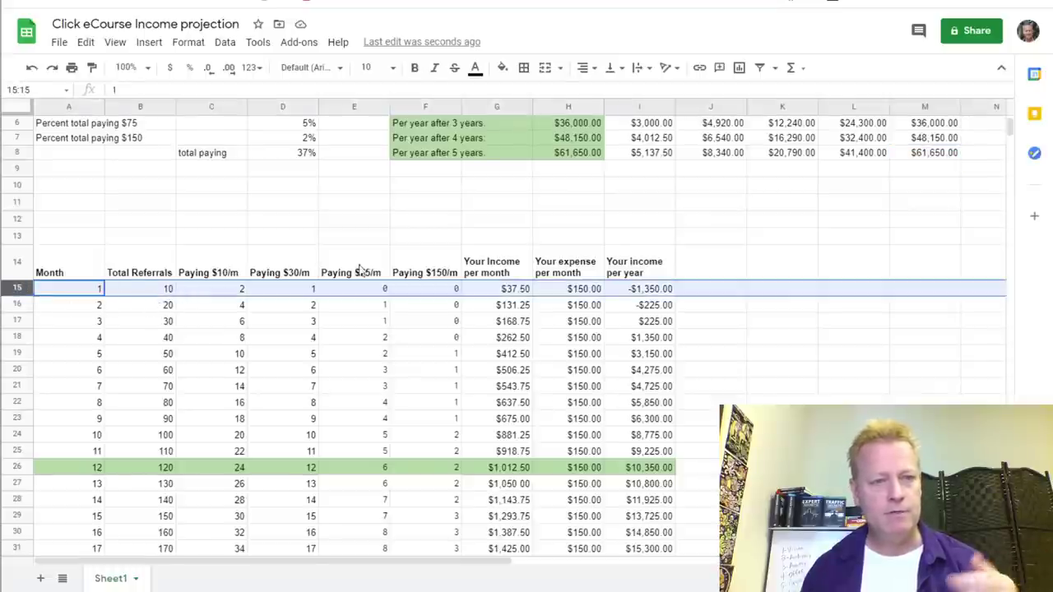
{"action": "scroll", "coordinate": [357, 274], "scroll_direction": "up", "scroll_amount": 2}
{"action": "scroll", "coordinate": [304, 214], "scroll_direction": "down", "scroll_amount": 1}
{"action": "scroll", "coordinate": [261, 261], "scroll_direction": "down", "scroll_amount": 1}
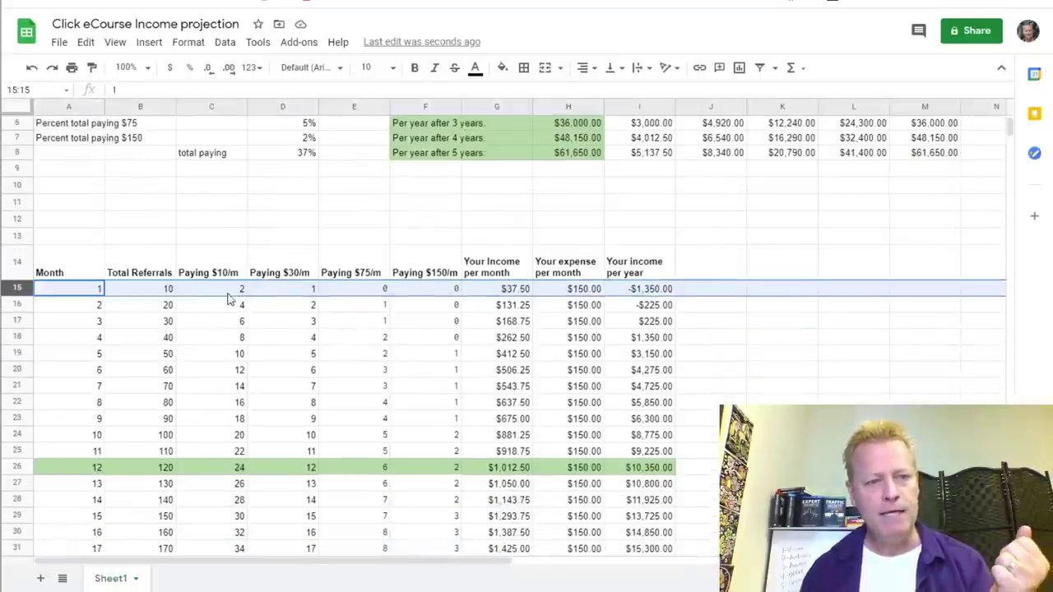
{"action": "scroll", "coordinate": [230, 298], "scroll_direction": "up", "scroll_amount": 2}
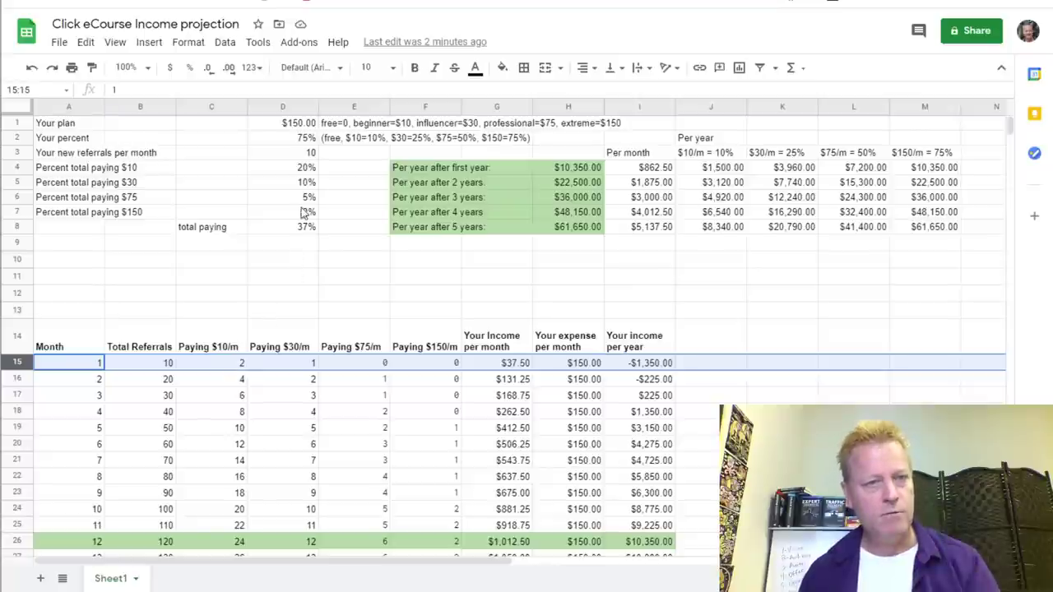
Set the plan amount in D1 back to $10
{"action": "left_click", "coordinate": [299, 123]}
{"action": "type", "text": "10"}
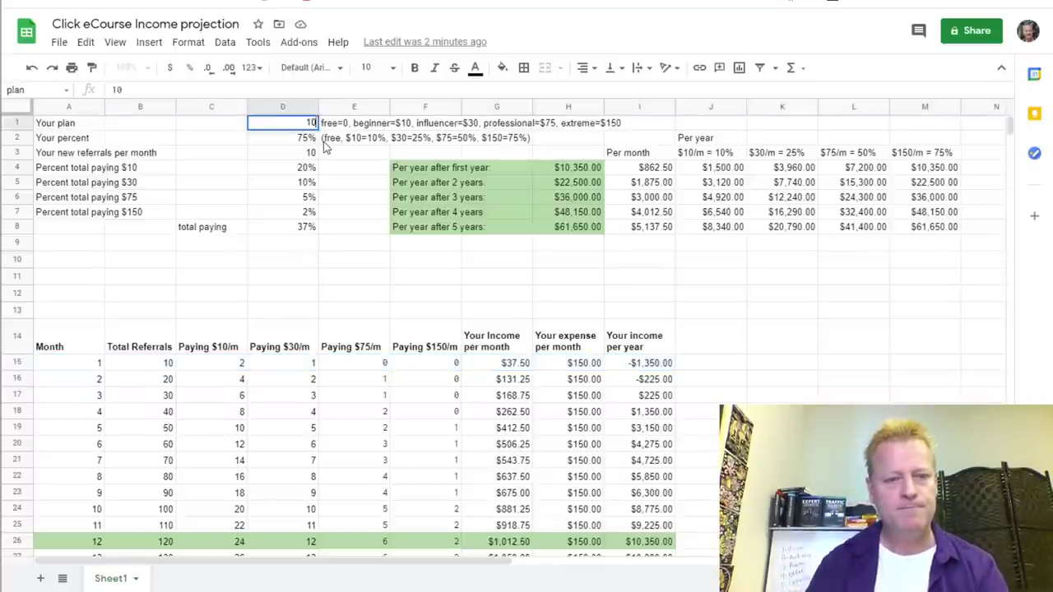
{"action": "key", "text": "Return"}
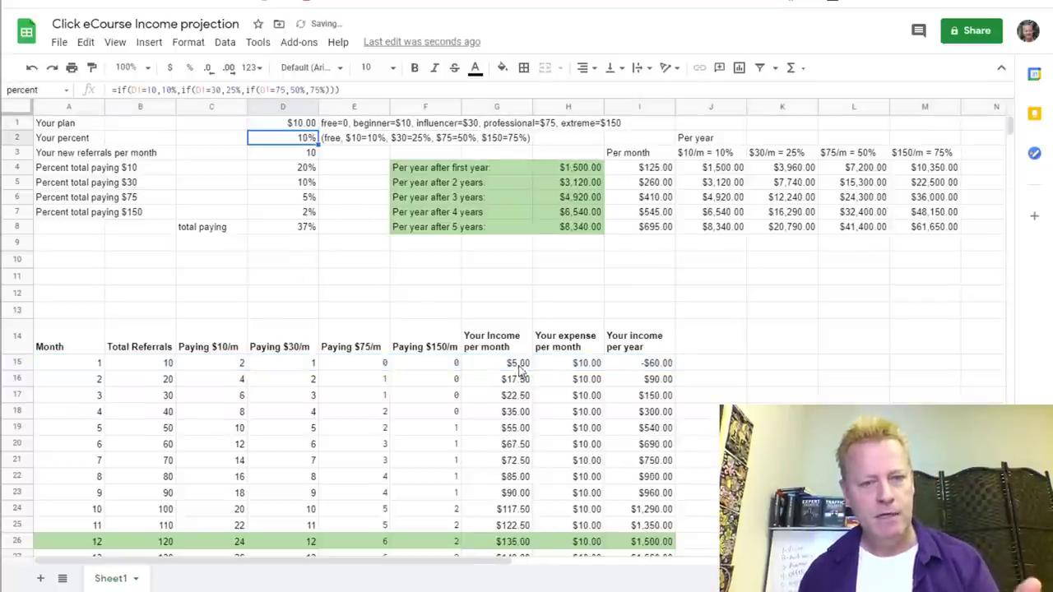
Inspect month 1's gross income, monthly expense and yearly income formulas in row 15
{"action": "left_click", "coordinate": [518, 368]}
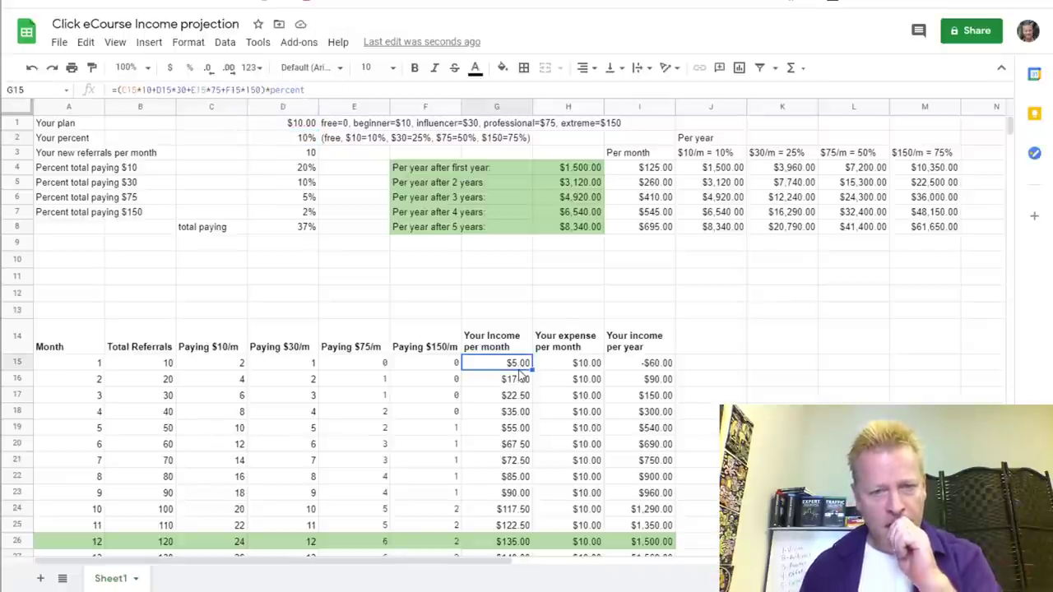
{"action": "left_click", "coordinate": [592, 363]}
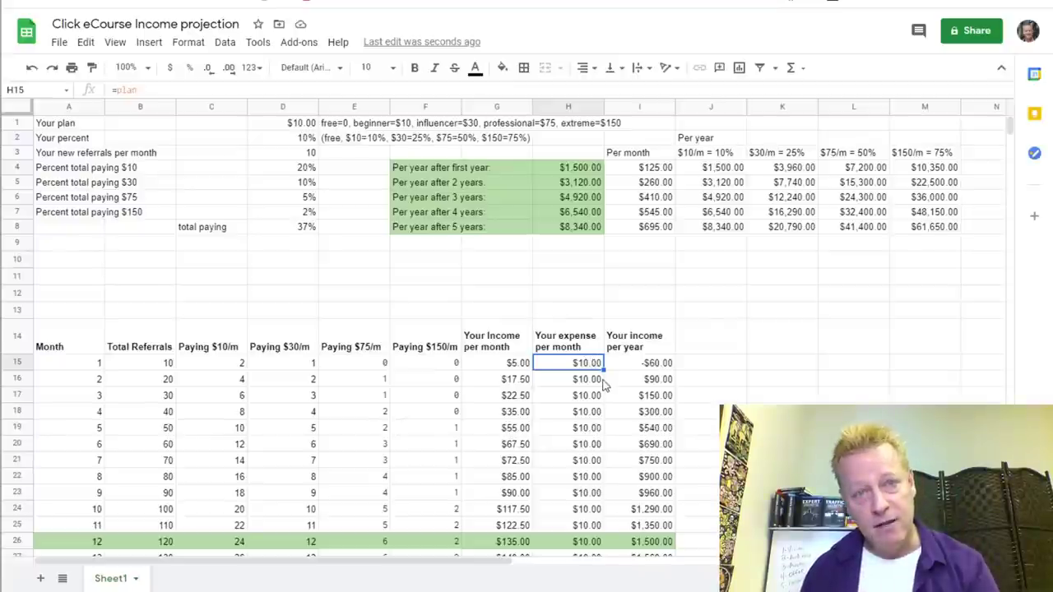
{"action": "left_click", "coordinate": [665, 369]}
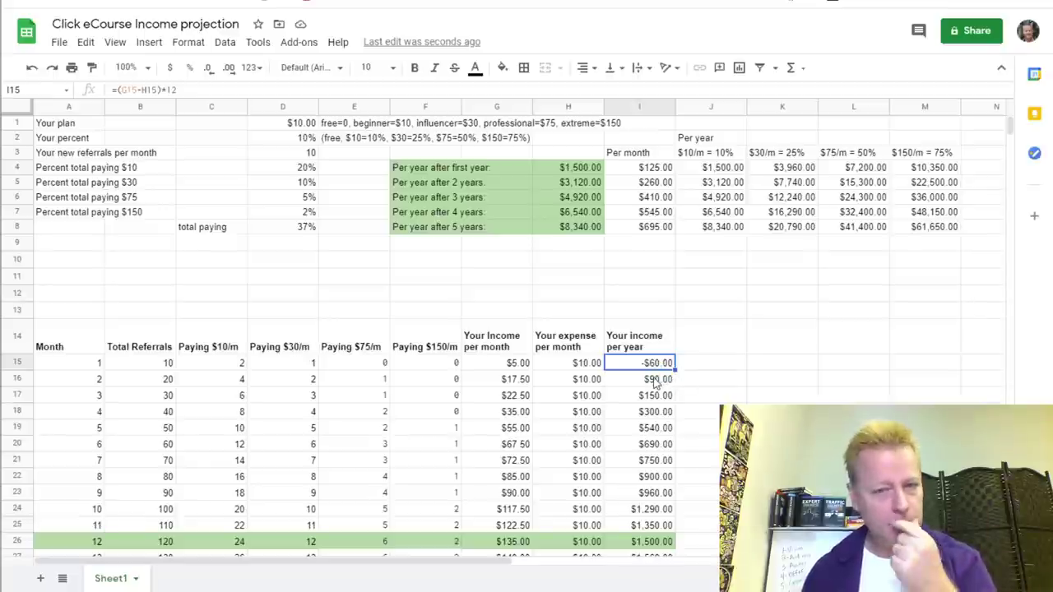
{"action": "left_click", "coordinate": [572, 367]}
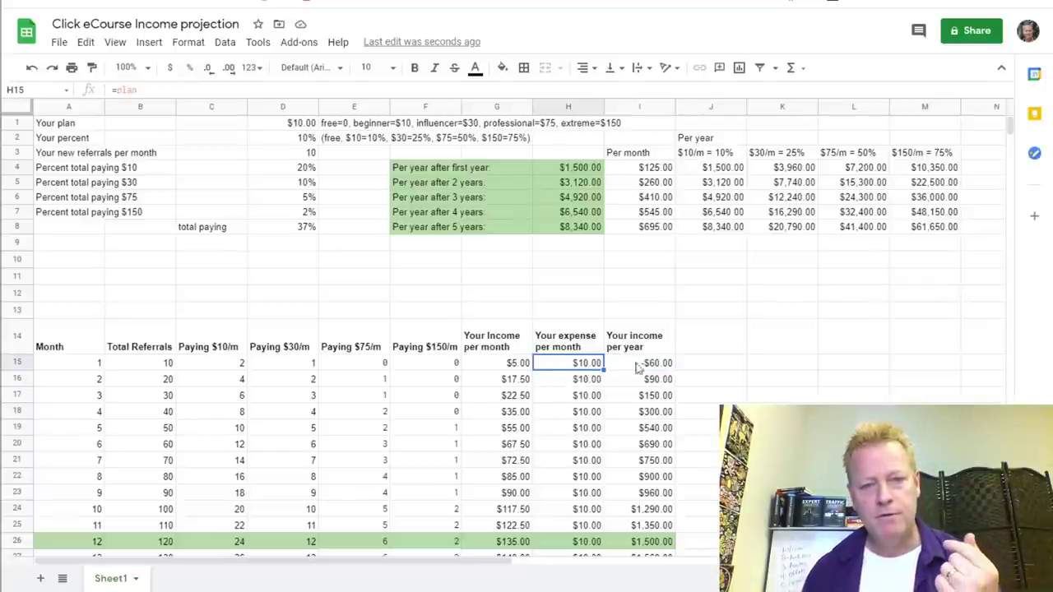
Select the Your income per year column from its I14 header down to month 60
{"action": "scroll", "coordinate": [700, 365], "scroll_direction": "down", "scroll_amount": 4}
{"action": "scroll", "coordinate": [702, 364], "scroll_direction": "up", "scroll_amount": 1}
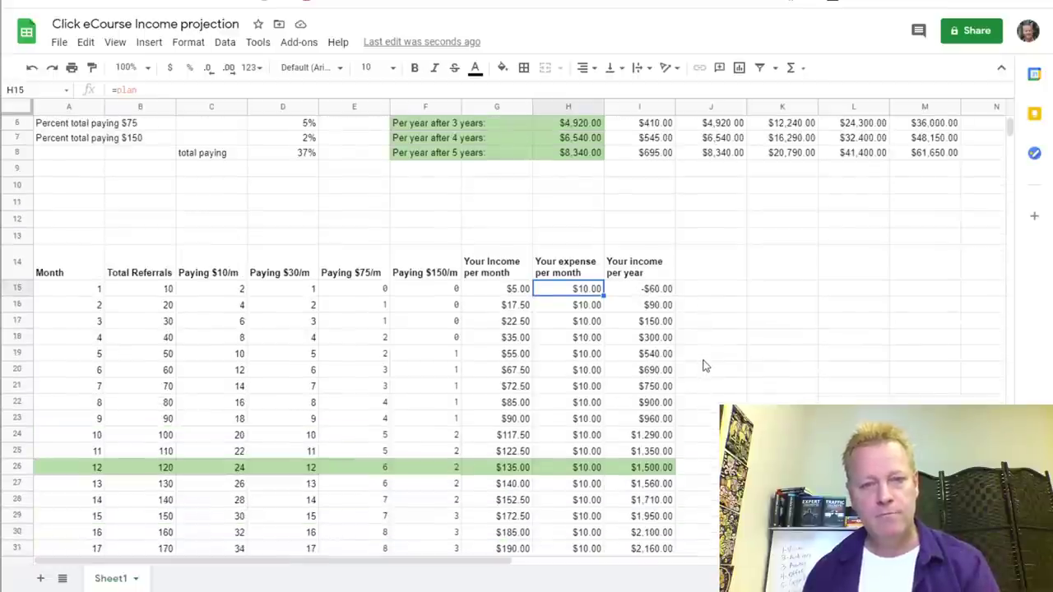
{"action": "left_click_drag", "start_coordinate": [636, 270], "coordinate": [633, 447]}
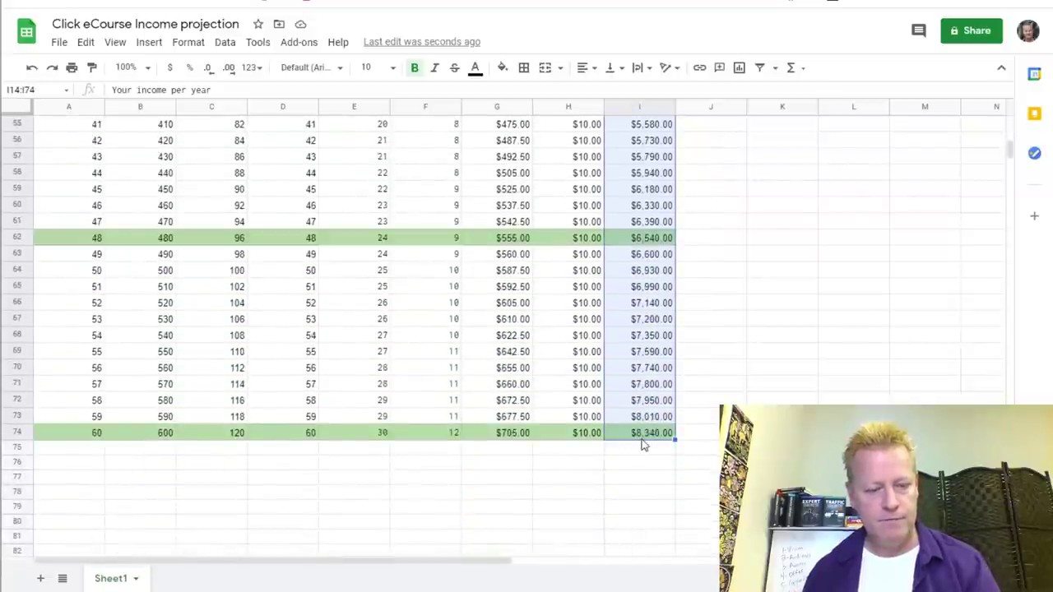
{"action": "scroll", "coordinate": [650, 427], "scroll_direction": "up", "scroll_amount": 10}
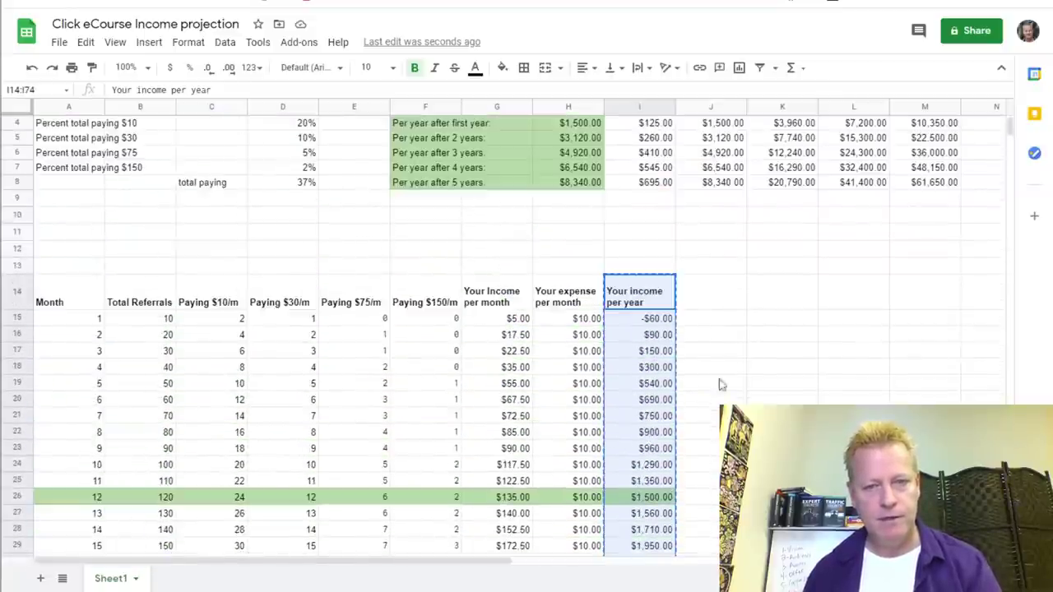
Paste the yearly income column into column J starting at J14, then verify its formulas
{"action": "left_click", "coordinate": [711, 300]}
{"action": "key", "text": "ctrl+v"}
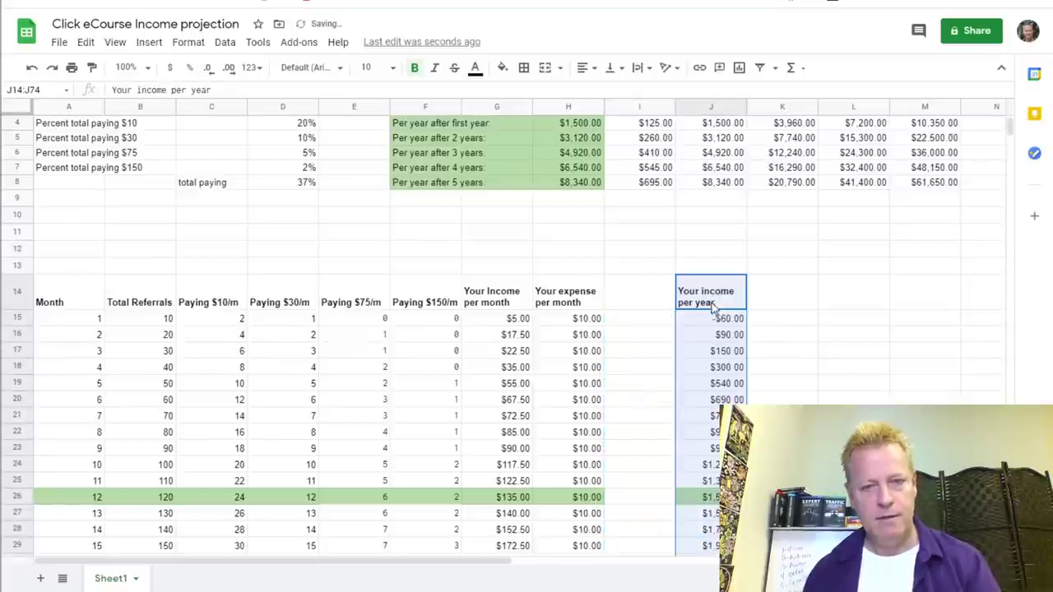
{"action": "left_click", "coordinate": [706, 319]}
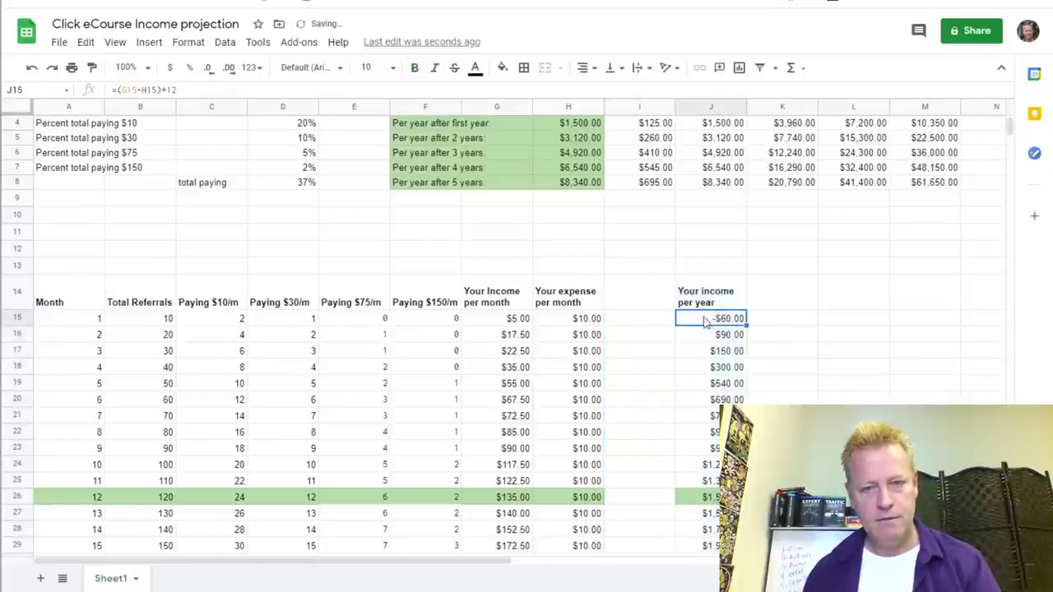
{"action": "left_click", "coordinate": [658, 304]}
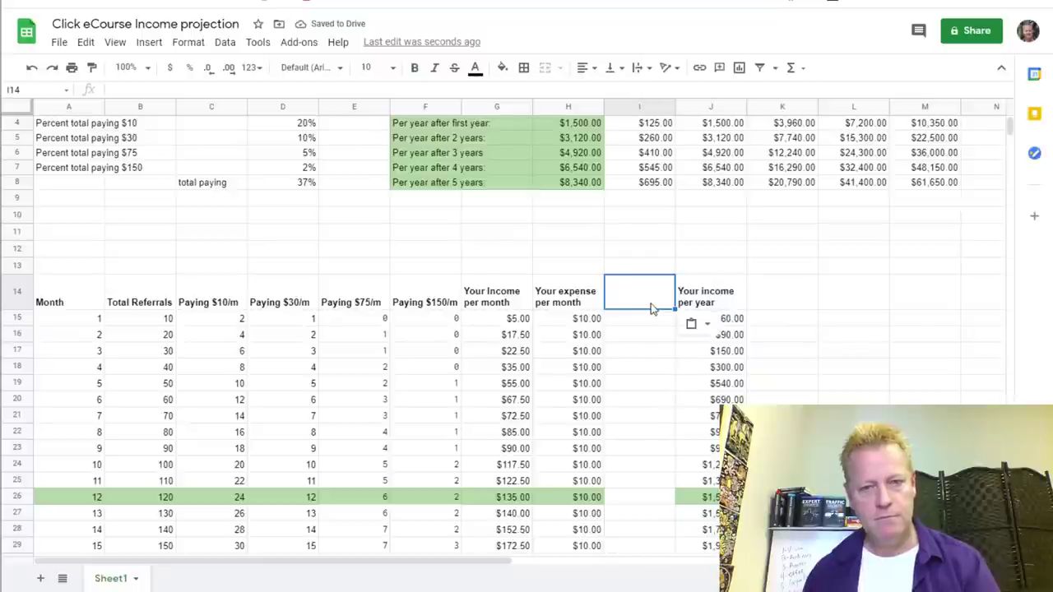
{"action": "left_click", "coordinate": [691, 304]}
{"action": "key", "text": "Down"}
{"action": "key", "text": "Down"}
{"action": "key", "text": "Down"}
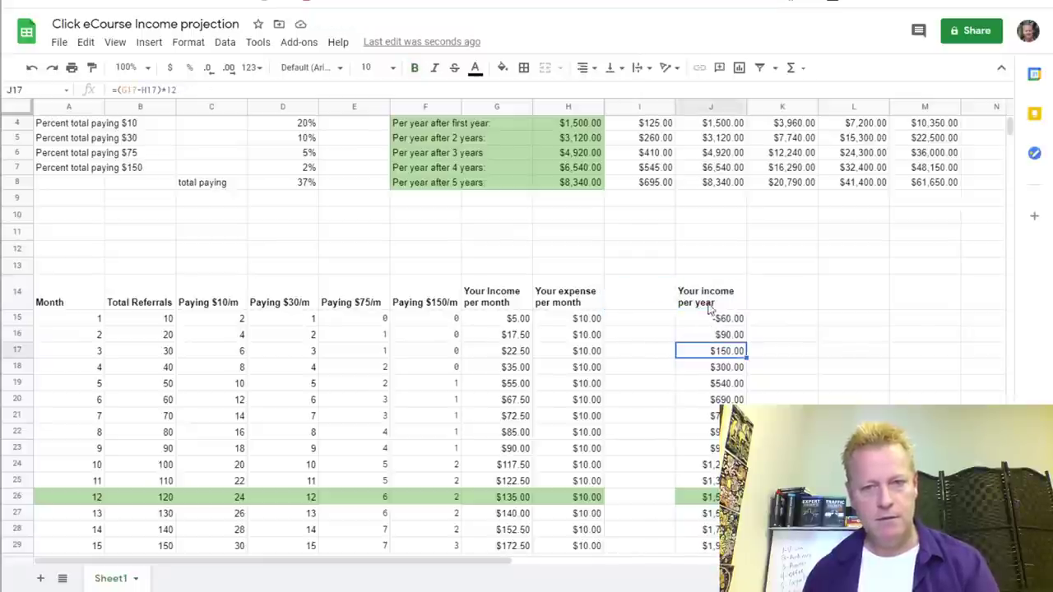
Label the emptied cell I14 'Your income per month'
{"action": "left_click", "coordinate": [646, 302]}
{"action": "type", "text": "Your ncome per"}
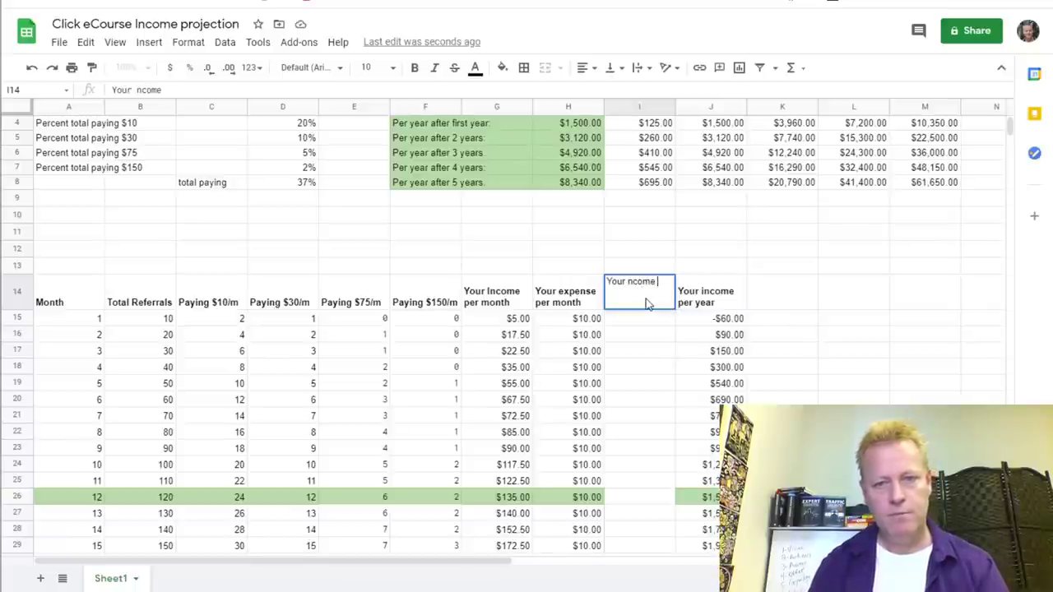
{"action": "key", "text": "BackSpace"}
{"action": "key", "text": "BackSpace"}
{"action": "key", "text": "BackSpace"}
{"action": "key", "text": "BackSpace"}
{"action": "key", "text": "BackSpace"}
{"action": "key", "text": "BackSpace"}
{"action": "key", "text": "BackSpace"}
{"action": "key", "text": "BackSpace"}
{"action": "key", "text": "BackSpace"}
{"action": "key", "text": "BackSpace"}
{"action": "type", "text": "income pre"}
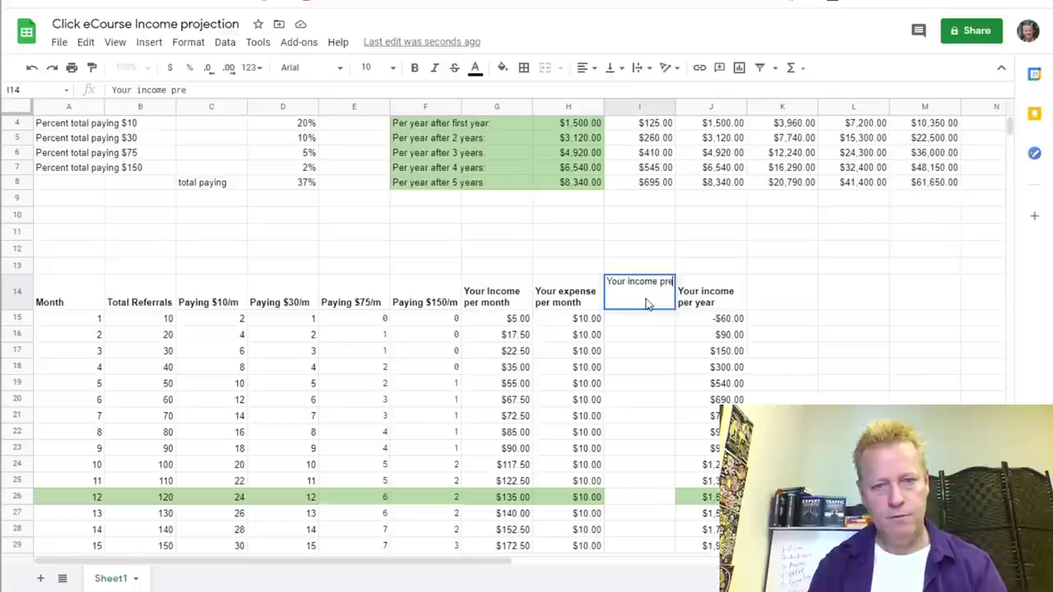
{"action": "type", "text": " m"}
{"action": "type", "text": "er month"}
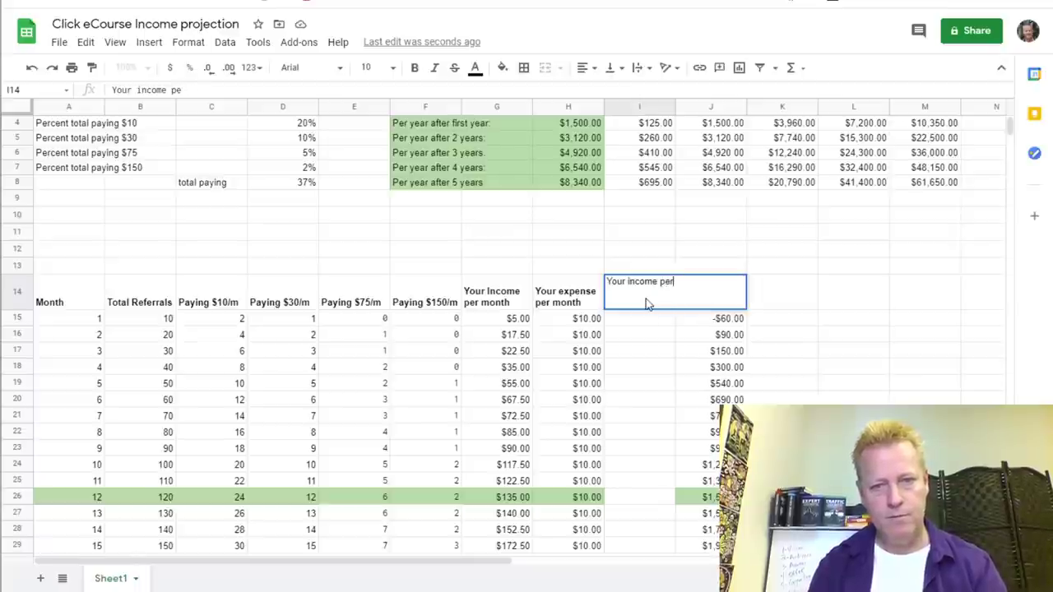
{"action": "key", "text": "Return"}
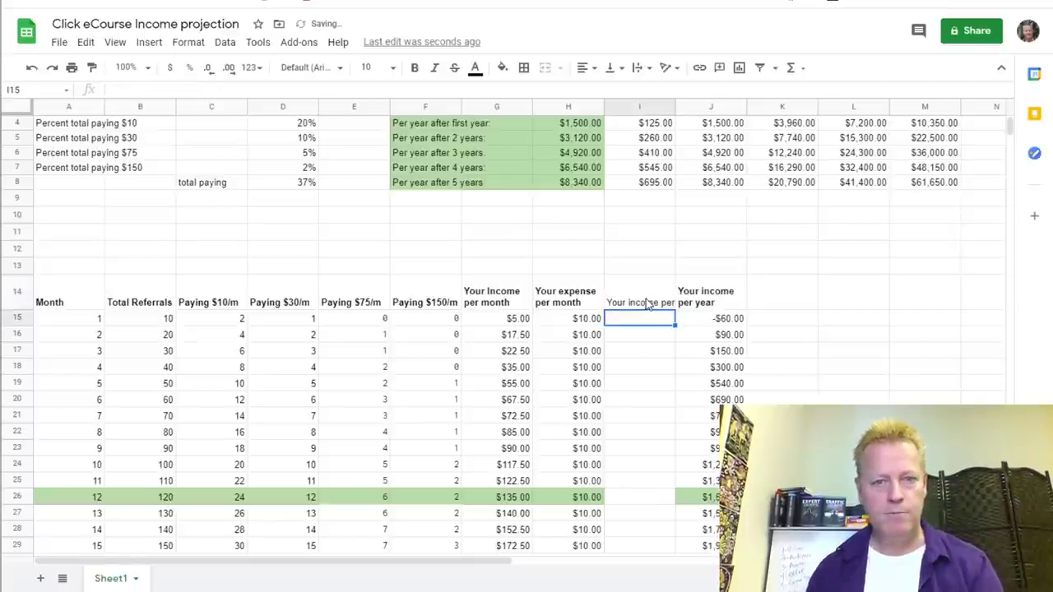
{"action": "left_click", "coordinate": [646, 299]}
{"action": "left_click", "coordinate": [222, 45]}
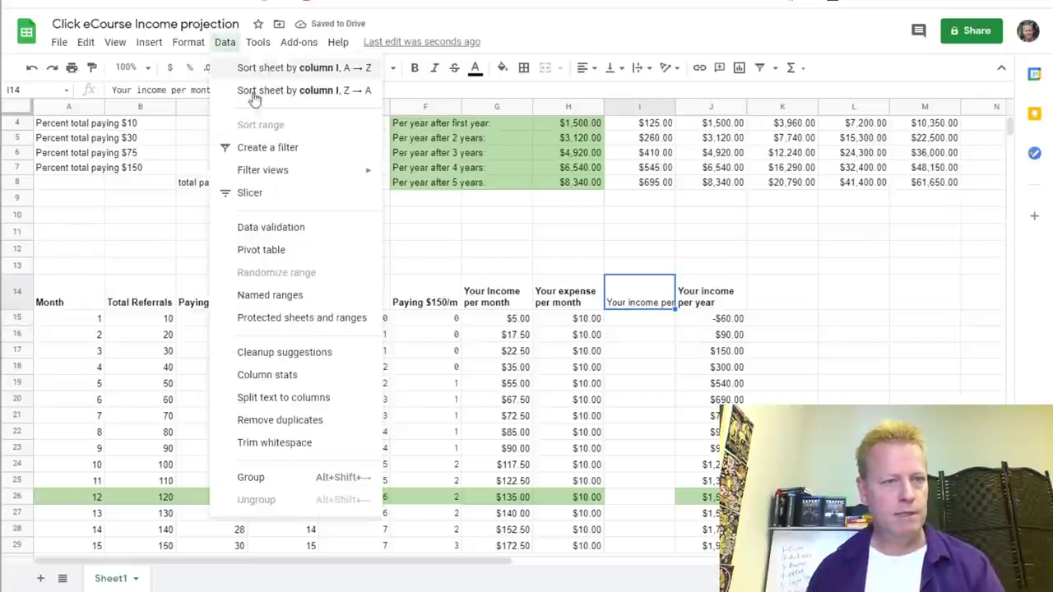
Wrap and bold the new Your income per month header
{"action": "mouse_move", "coordinate": [179, 41]}
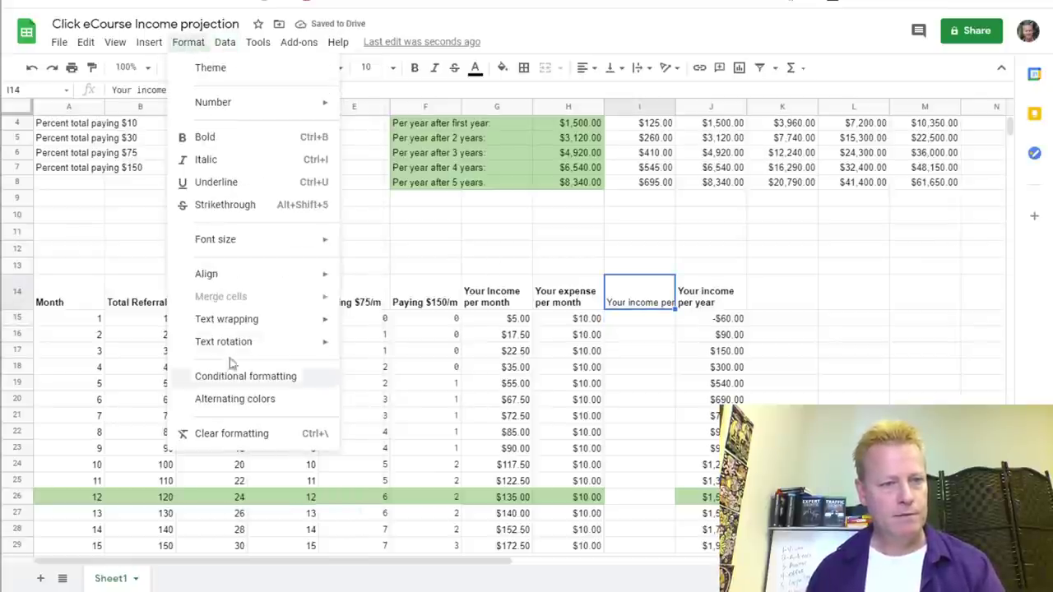
{"action": "mouse_move", "coordinate": [329, 321]}
{"action": "left_click", "coordinate": [377, 348]}
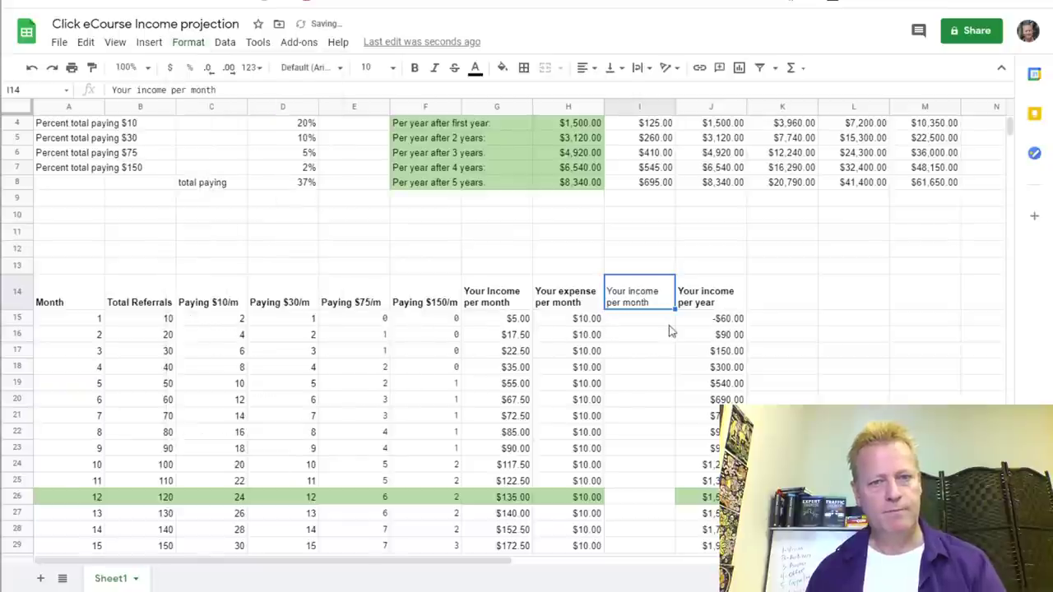
{"action": "left_click", "coordinate": [415, 67]}
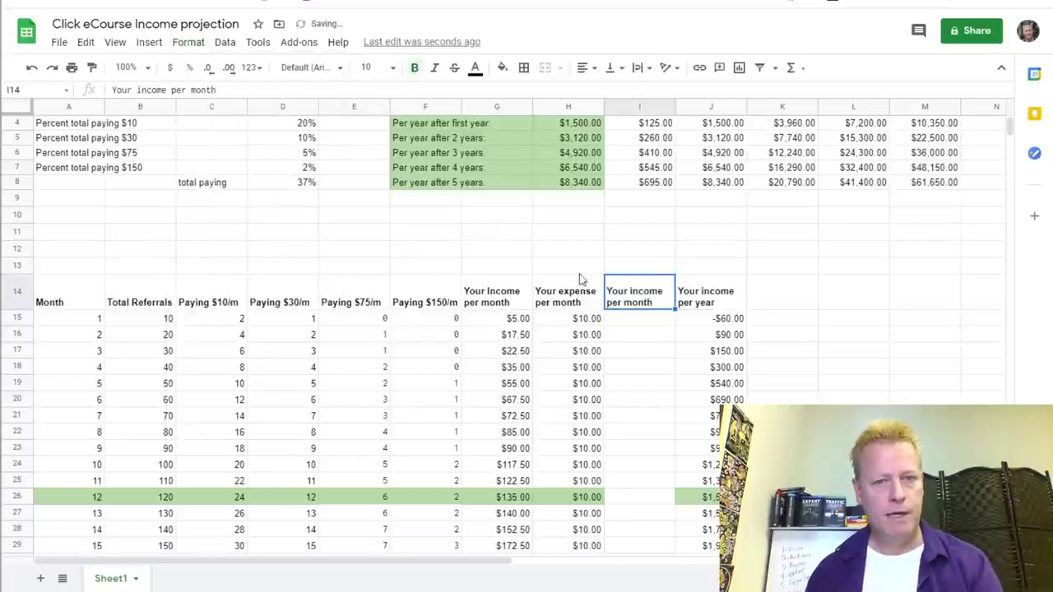
Rename the headers to Your Gross Income per month, Your Net income per month, Your Net income per year
{"action": "double_click", "coordinate": [491, 299]}
{"action": "type", "text": "Gross"}
{"action": "key", "text": "Return"}
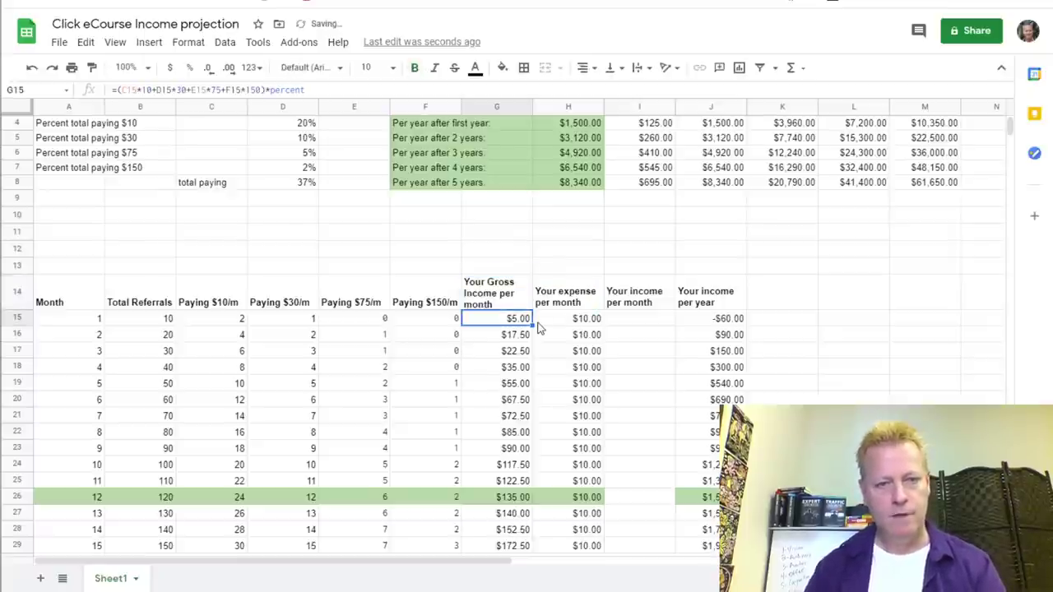
{"action": "double_click", "coordinate": [640, 296]}
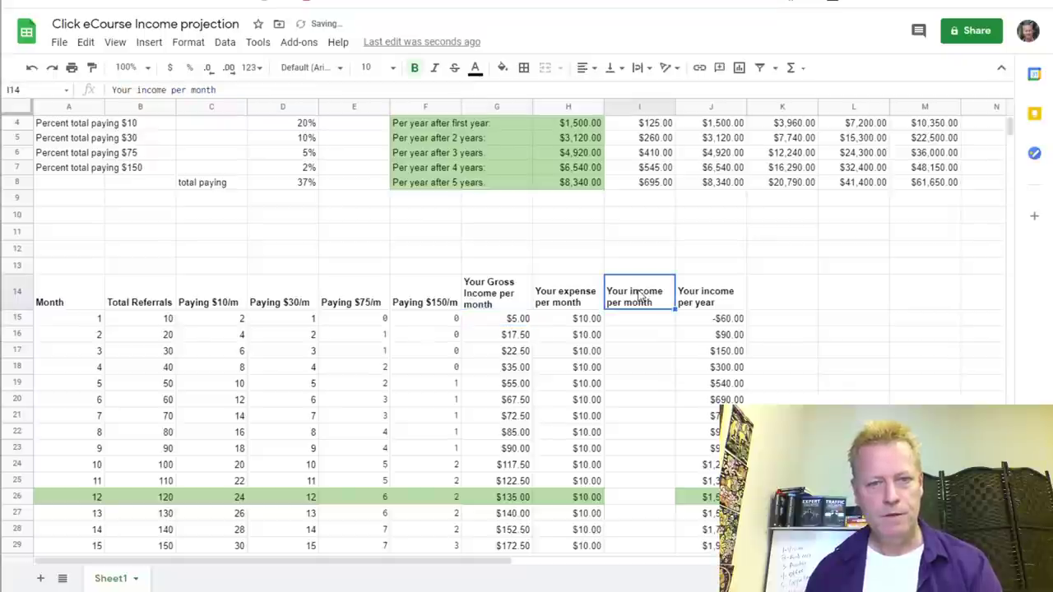
{"action": "left_click", "coordinate": [630, 282]}
{"action": "type", "text": "Net"}
{"action": "key", "text": "Return"}
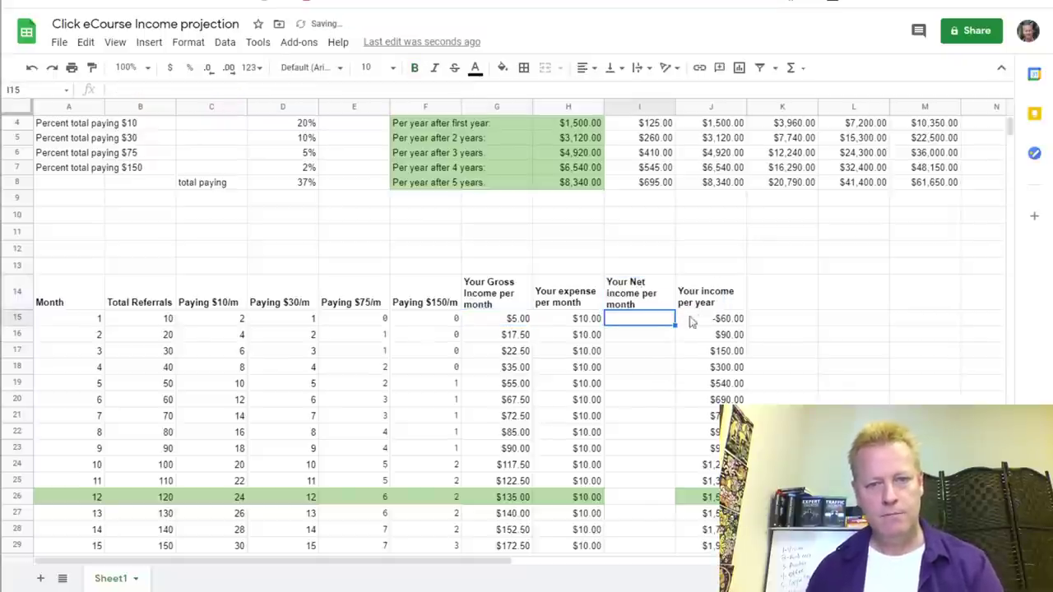
{"action": "double_click", "coordinate": [688, 299]}
{"action": "left_click", "coordinate": [701, 282]}
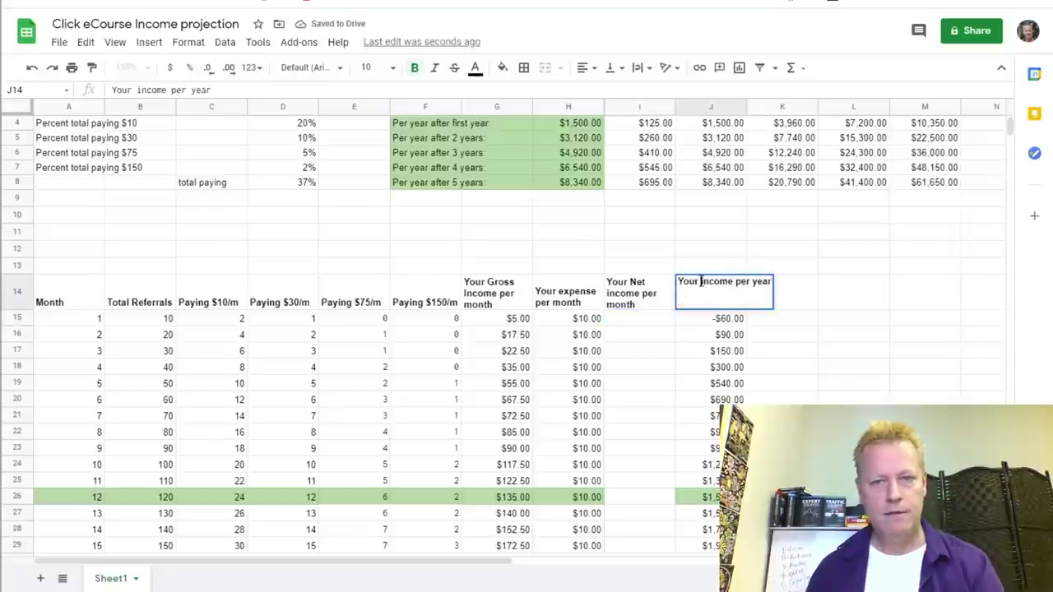
{"action": "type", "text": "Net"}
{"action": "key", "text": "Return"}
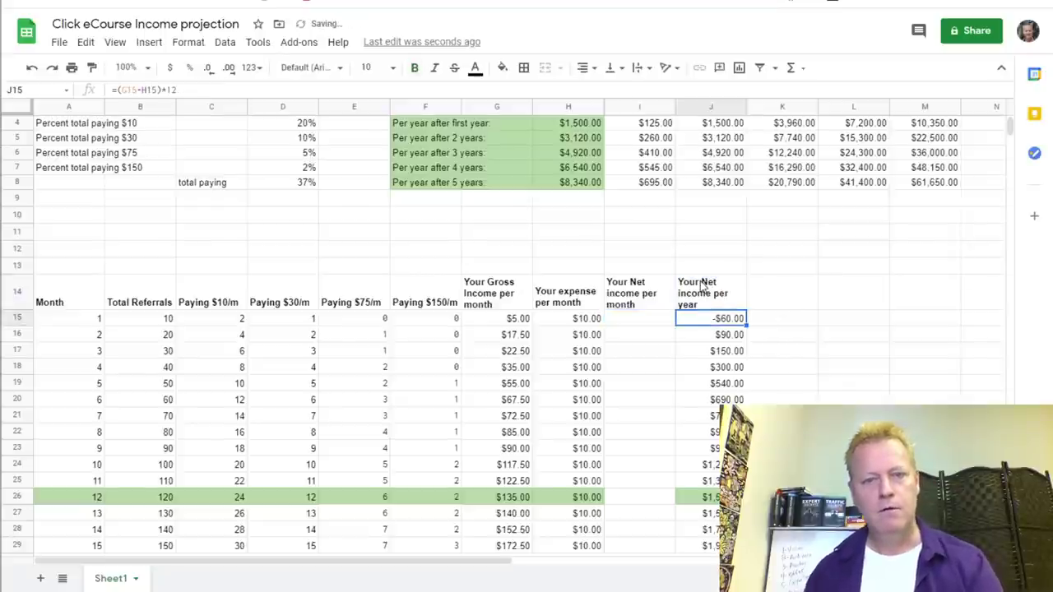
{"action": "left_click", "coordinate": [628, 320]}
Enter =G15-H15 in I15 so month 1's net monthly income shows -$5.00
{"action": "type", "text": "="}
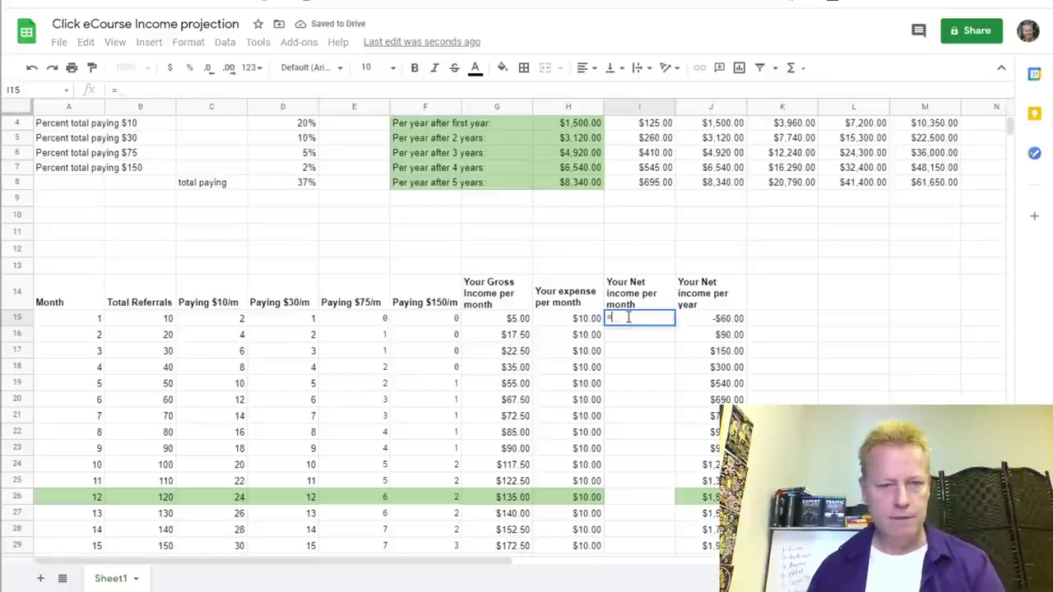
{"action": "left_click", "coordinate": [518, 322]}
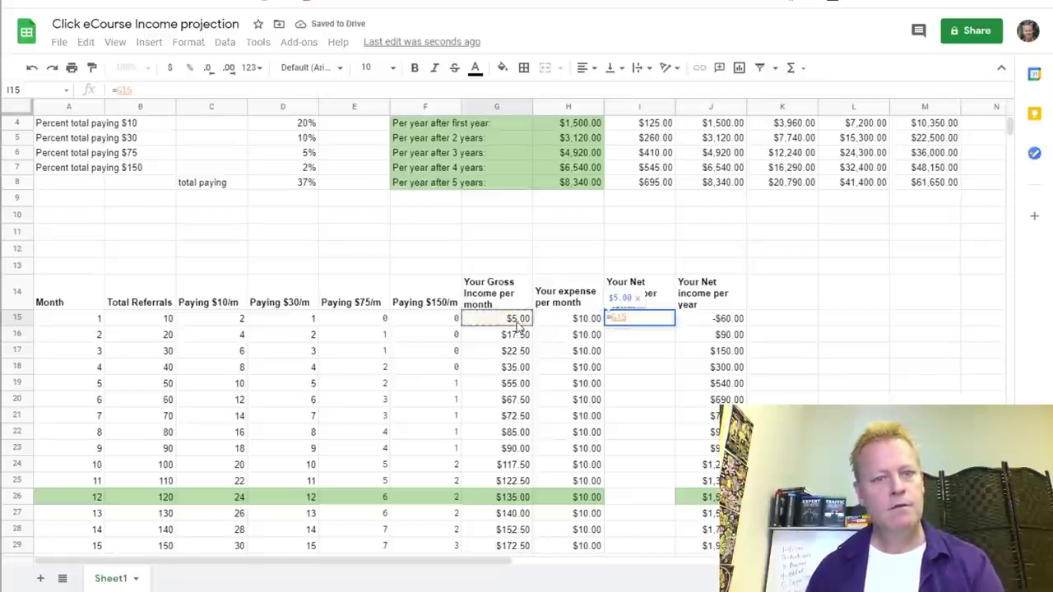
{"action": "type", "text": "-"}
{"action": "left_click", "coordinate": [576, 321]}
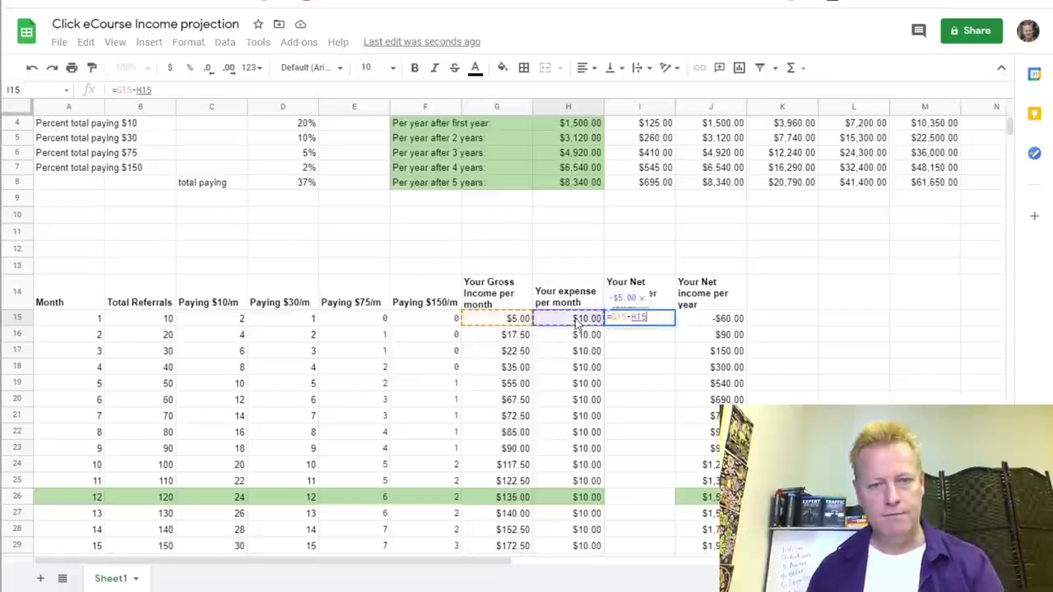
{"action": "key", "text": "Return"}
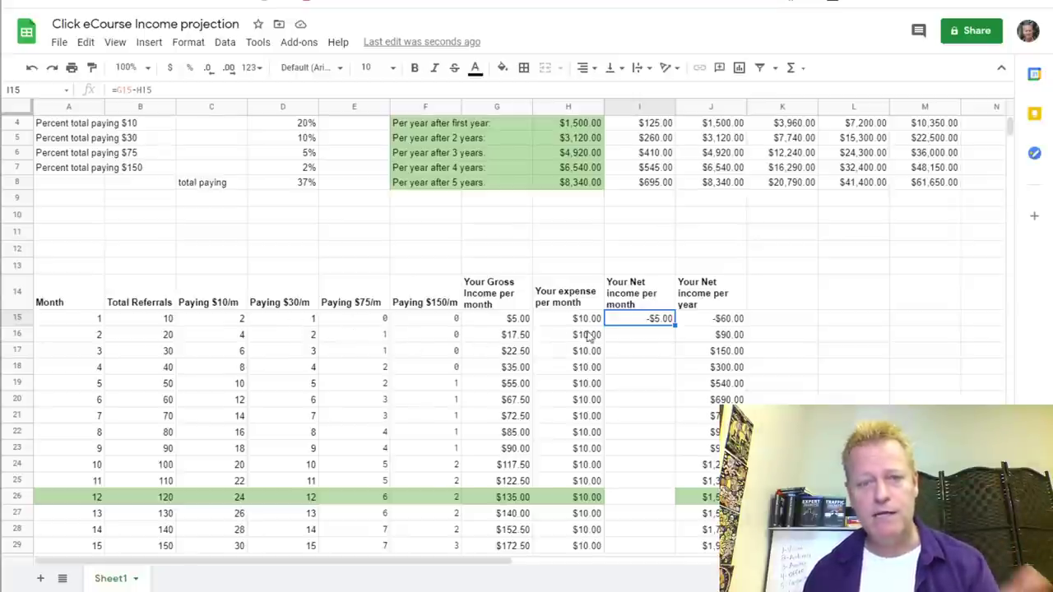
{"action": "left_click", "coordinate": [512, 321]}
{"action": "left_click", "coordinate": [582, 322]}
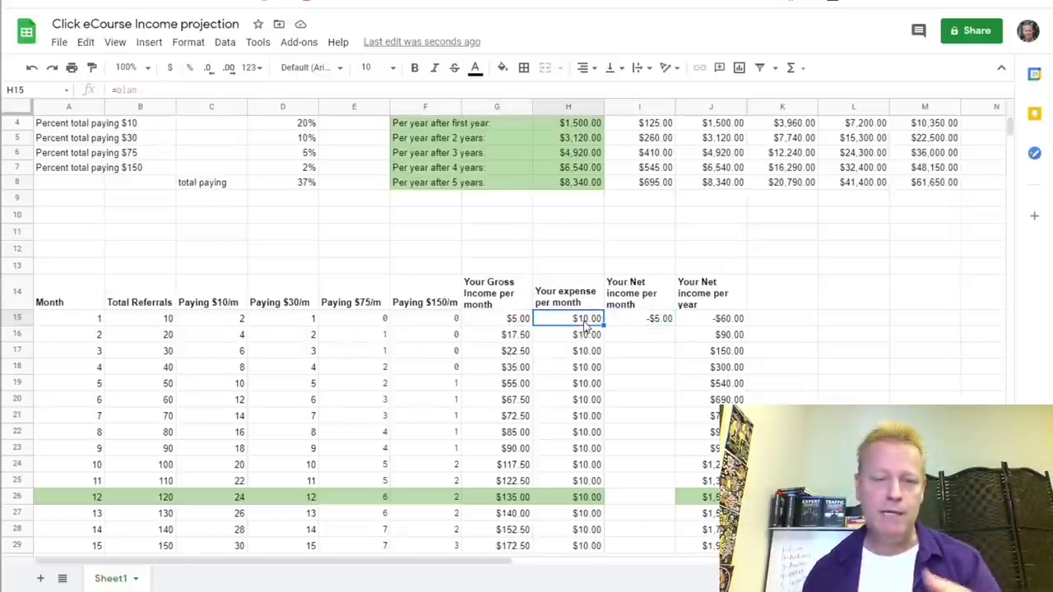
{"action": "left_click", "coordinate": [660, 322]}
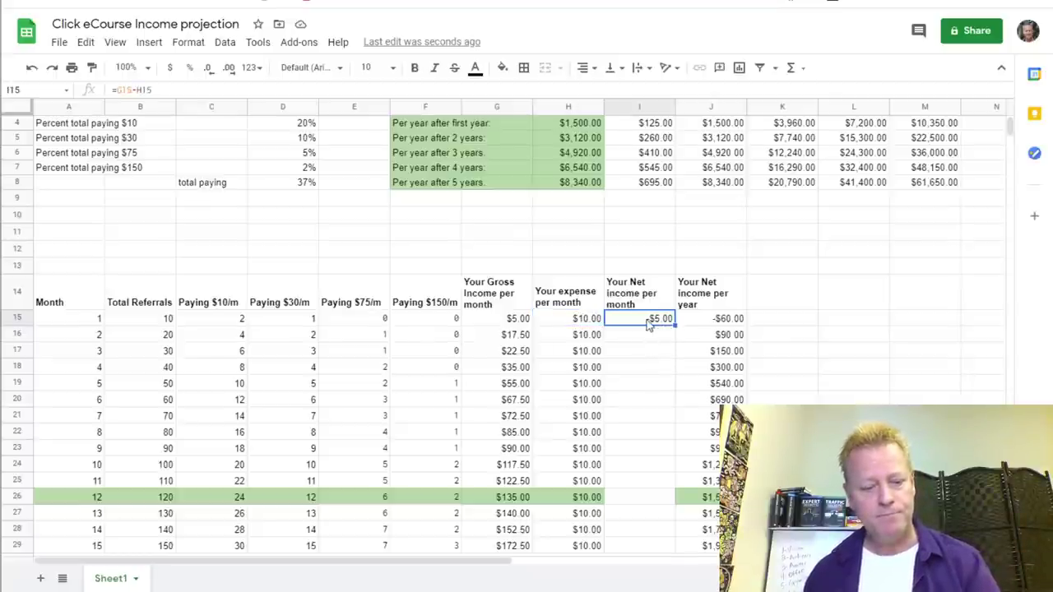
Paste the net income formula into I16:I74
{"action": "left_click_drag", "start_coordinate": [655, 340], "coordinate": [628, 199]}
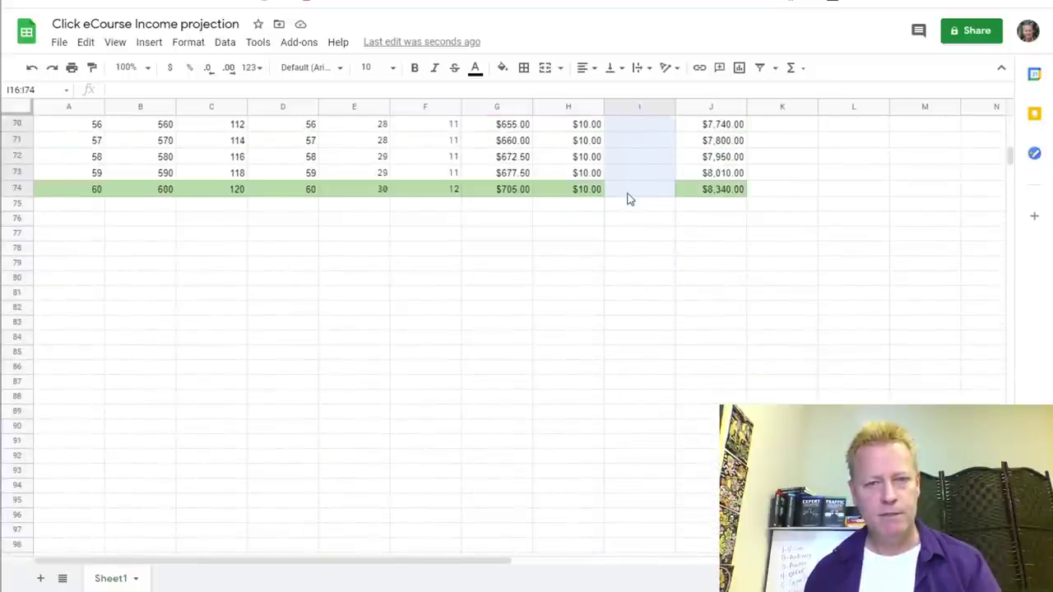
{"action": "key", "text": "ctrl+v"}
{"action": "scroll", "coordinate": [631, 198], "scroll_direction": "up", "scroll_amount": 5}
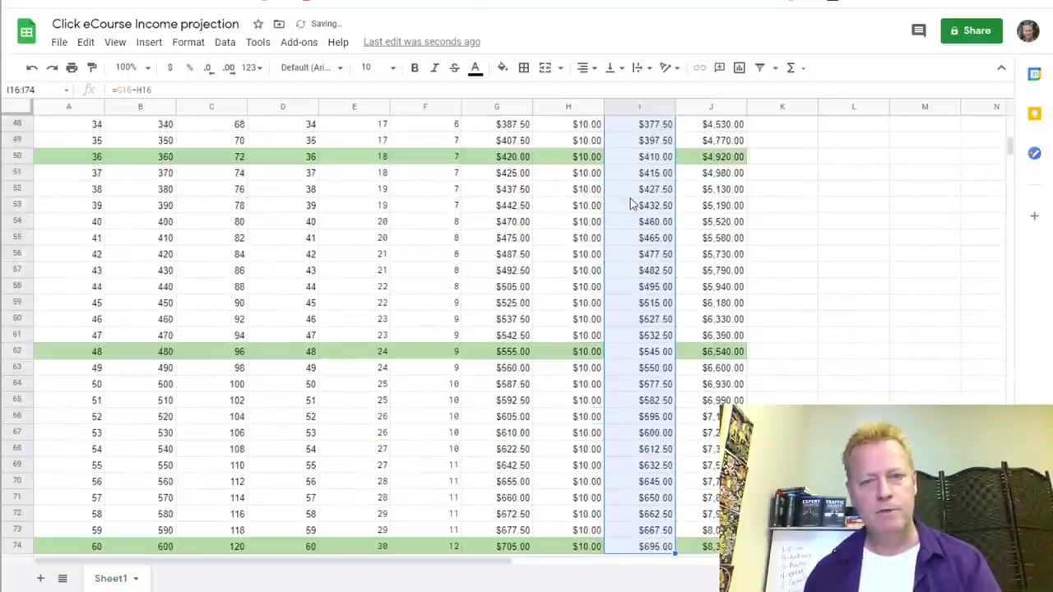
{"action": "scroll", "coordinate": [674, 414], "scroll_direction": "down", "scroll_amount": 3}
Select the month 60, 48, 36, 24 and 12 net income cells (I74, I62, I50, I38, I26)
{"action": "left_click", "coordinate": [658, 386]}
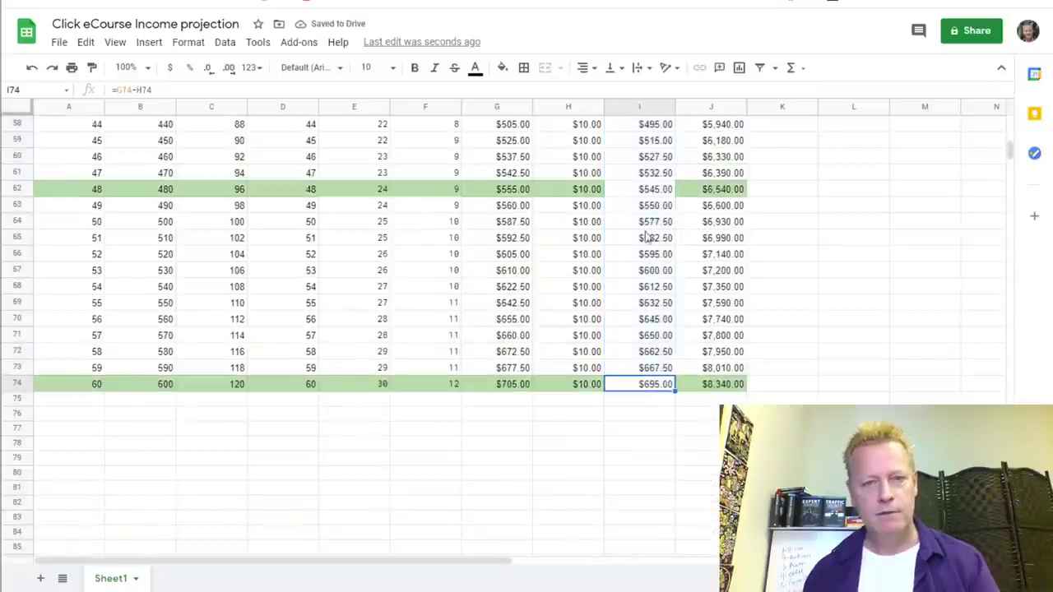
{"action": "left_click", "coordinate": [651, 190]}
{"action": "scroll", "coordinate": [700, 248], "scroll_direction": "up", "scroll_amount": 3}
{"action": "left_click", "coordinate": [650, 158], "text": "ctrl"}
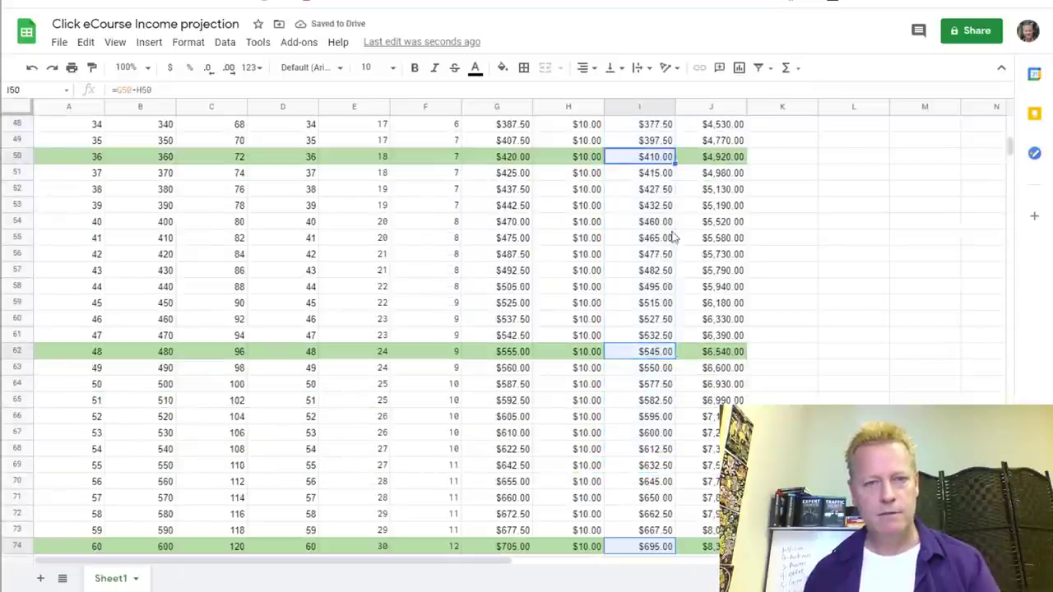
{"action": "scroll", "coordinate": [670, 235], "scroll_direction": "up", "scroll_amount": 4}
{"action": "left_click", "coordinate": [649, 157], "text": "ctrl"}
{"action": "scroll", "coordinate": [699, 236], "scroll_direction": "up", "scroll_amount": 5}
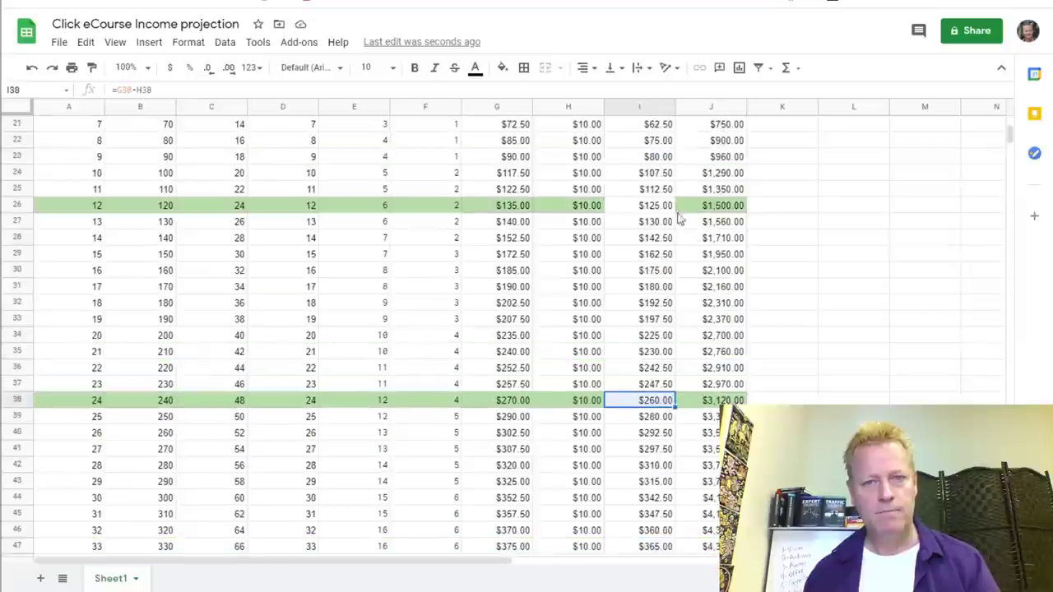
{"action": "left_click", "coordinate": [650, 207], "text": "ctrl"}
{"action": "scroll", "coordinate": [654, 247], "scroll_direction": "up", "scroll_amount": 5}
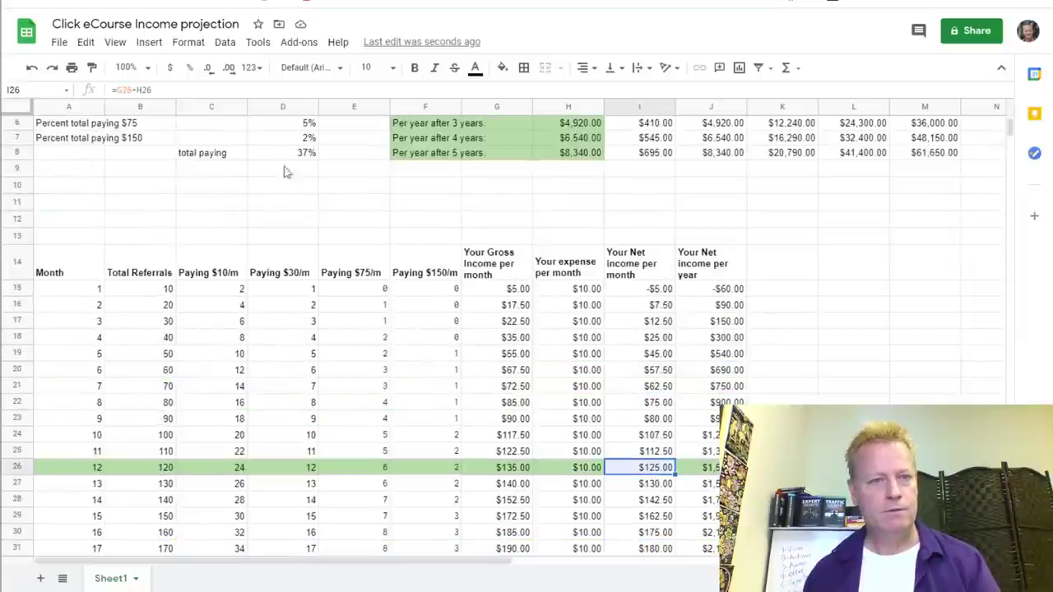
{"action": "left_click", "coordinate": [503, 67]}
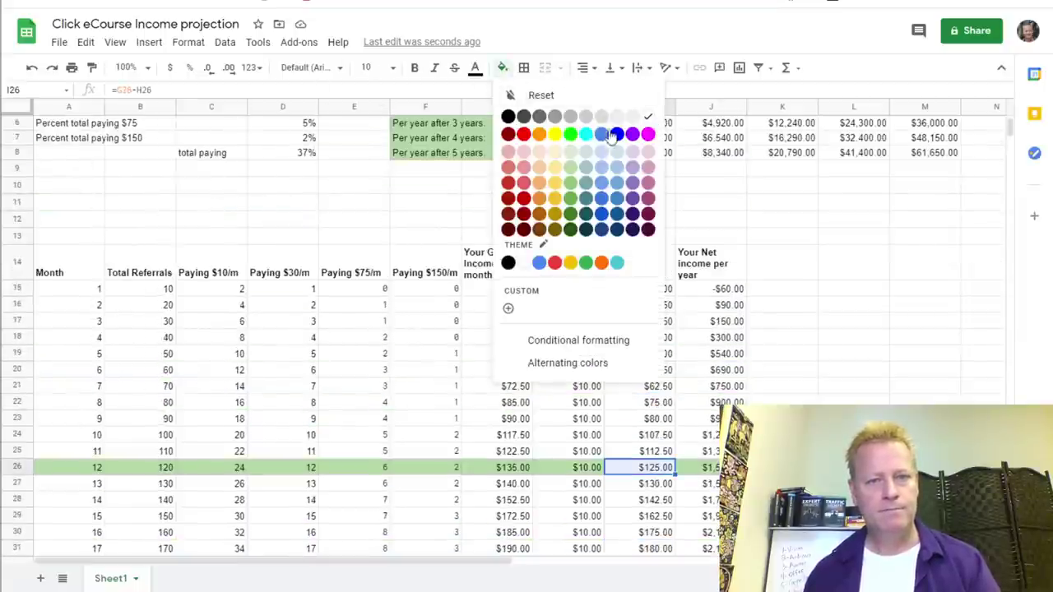
Fill the selected milestone net income cells light green
{"action": "left_click", "coordinate": [570, 167]}
{"action": "left_click", "coordinate": [711, 369]}
{"action": "scroll", "coordinate": [691, 452], "scroll_direction": "down", "scroll_amount": 1}
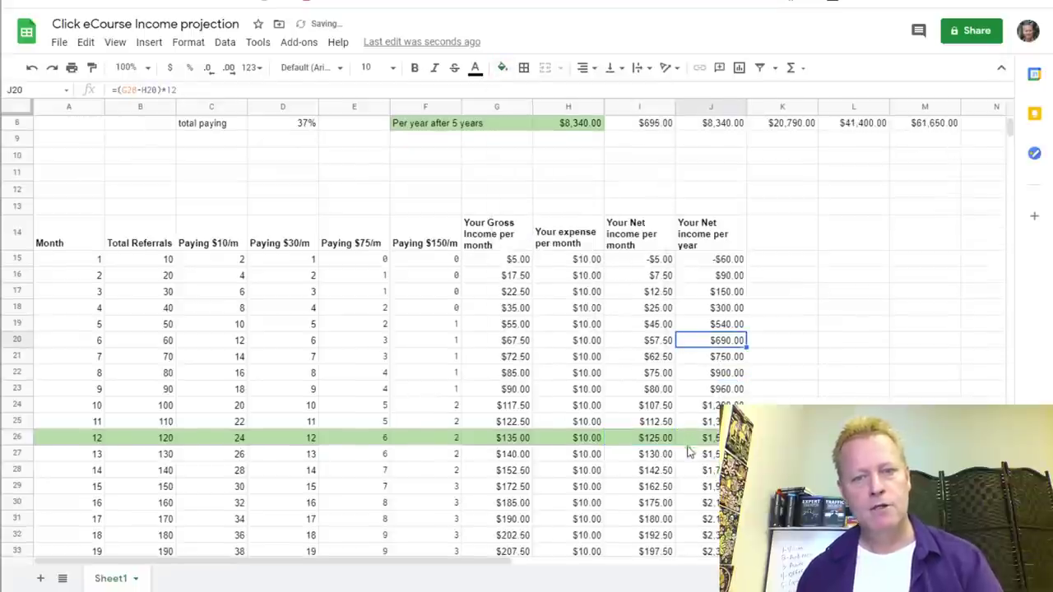
{"action": "scroll", "coordinate": [671, 345], "scroll_direction": "up", "scroll_amount": 1}
Review the I16 net income formula and the Paying $10, $30 and $75 formulas in row 16
{"action": "left_click", "coordinate": [658, 306]}
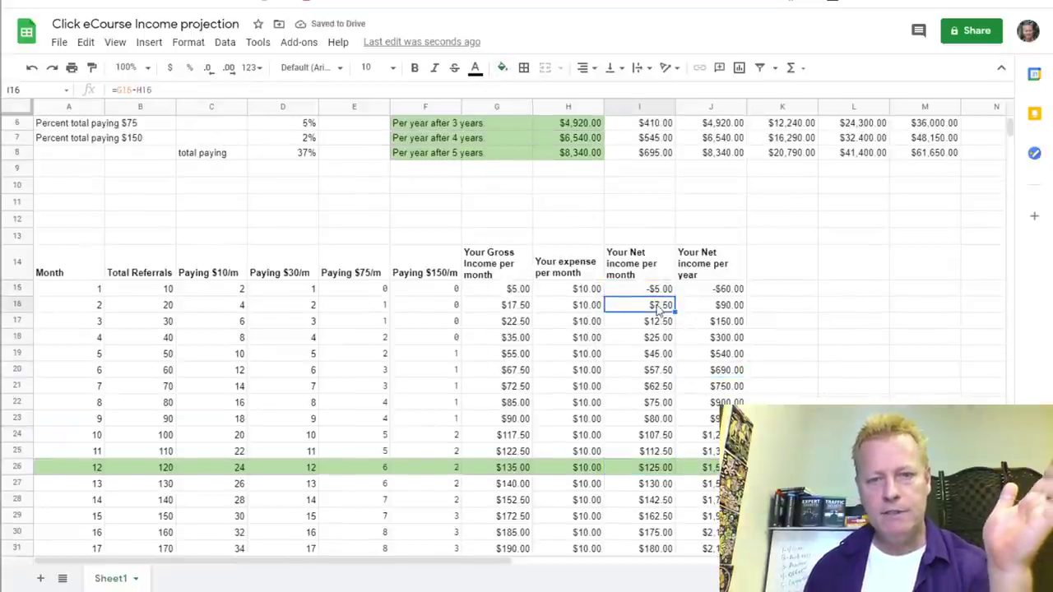
{"action": "left_click", "coordinate": [243, 306]}
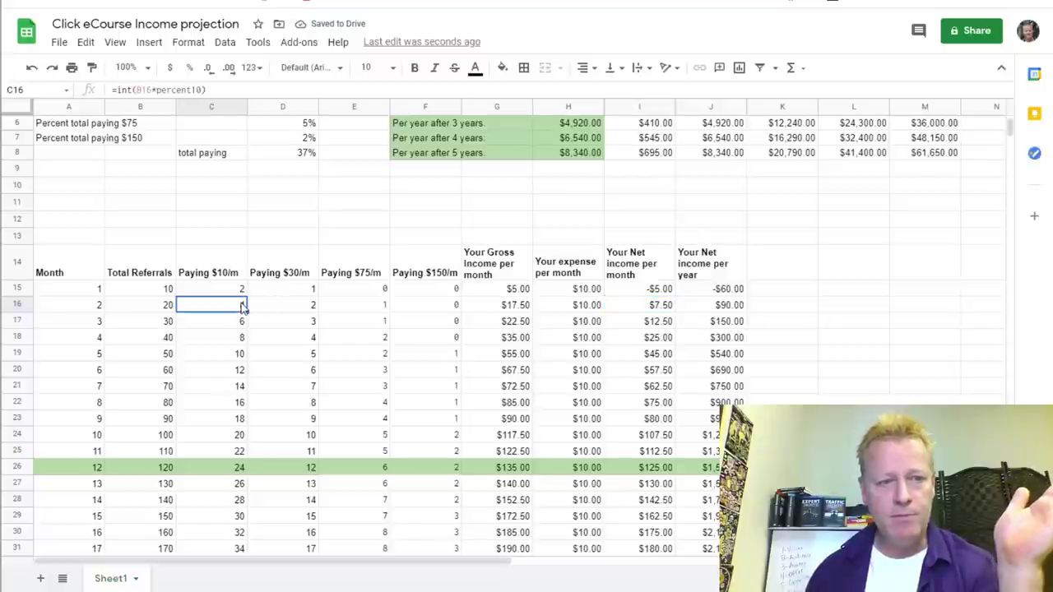
{"action": "left_click", "coordinate": [289, 311]}
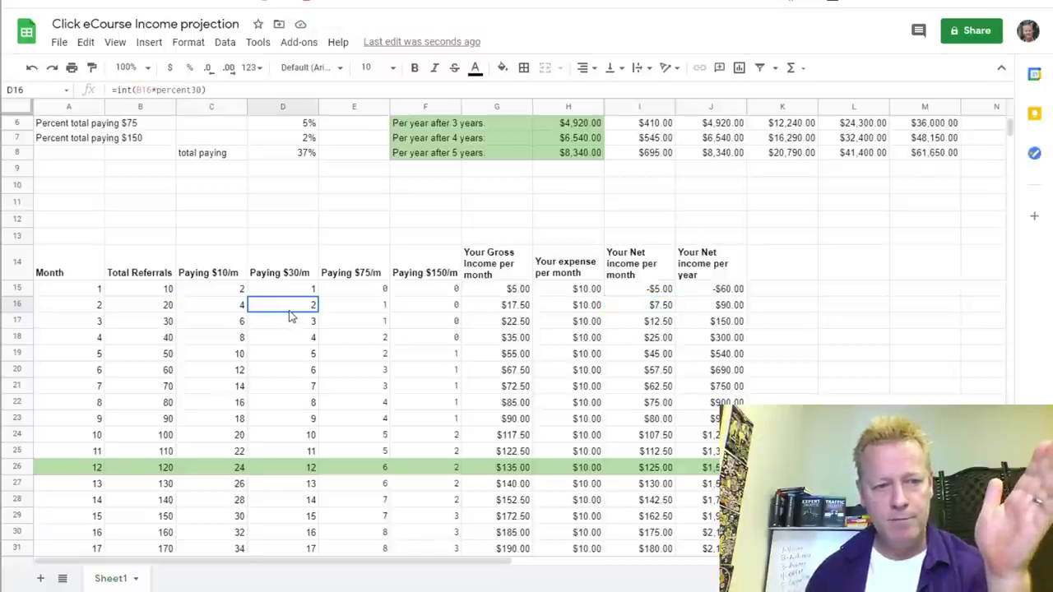
{"action": "left_click", "coordinate": [373, 311]}
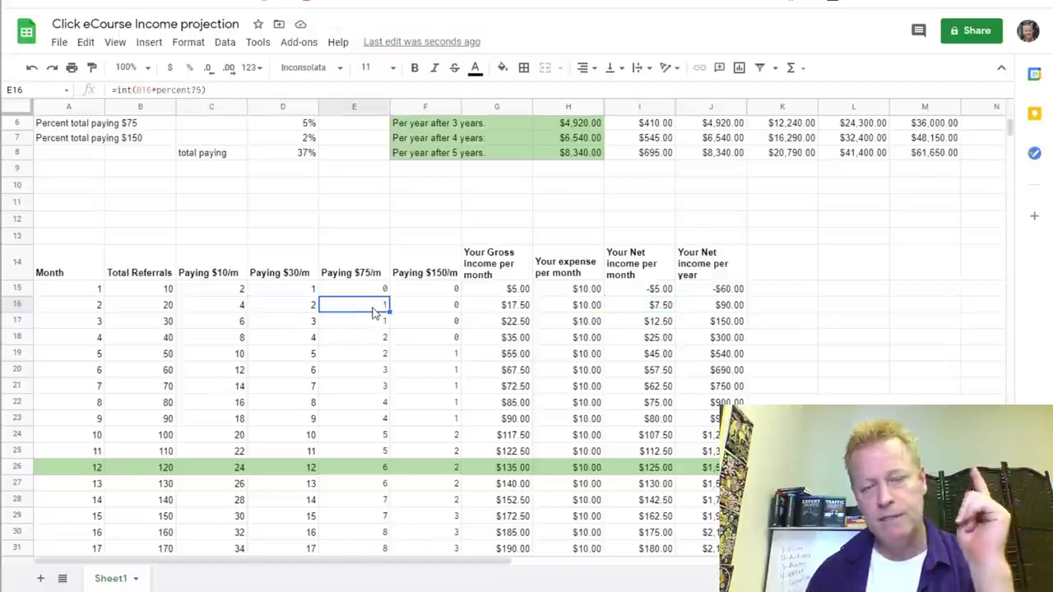
{"action": "scroll", "coordinate": [329, 271], "scroll_direction": "up", "scroll_amount": 2}
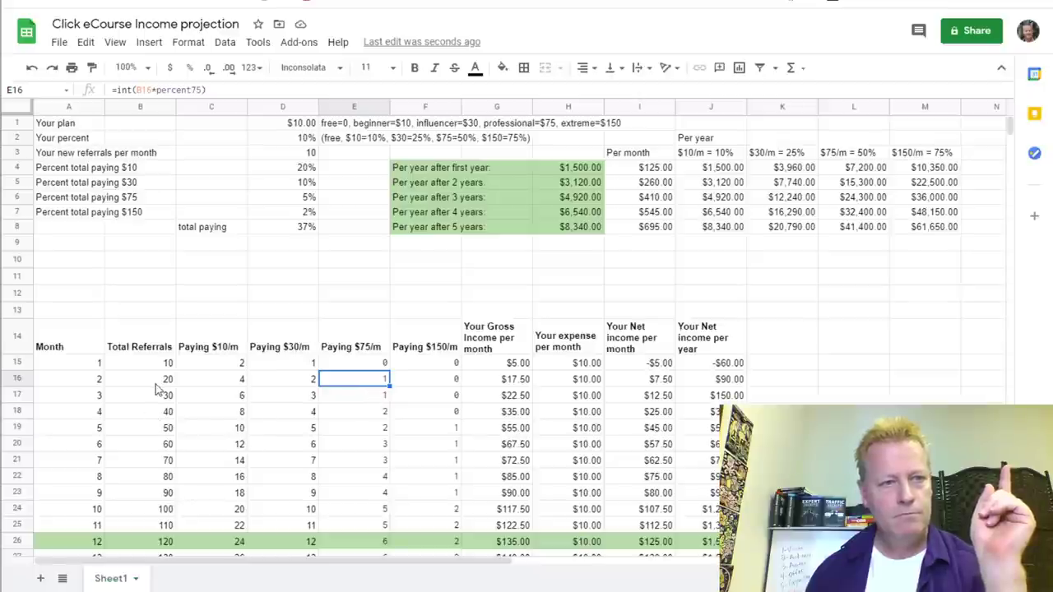
Trace column I's net income formulas to month 12 and show H4 pulls the month 12 yearly figure
{"action": "left_click", "coordinate": [663, 377]}
{"action": "left_click", "coordinate": [663, 398]}
{"action": "left_click", "coordinate": [661, 383]}
{"action": "left_click", "coordinate": [661, 412]}
{"action": "left_click", "coordinate": [658, 449]}
{"action": "scroll", "coordinate": [658, 469], "scroll_direction": "down", "scroll_amount": 1}
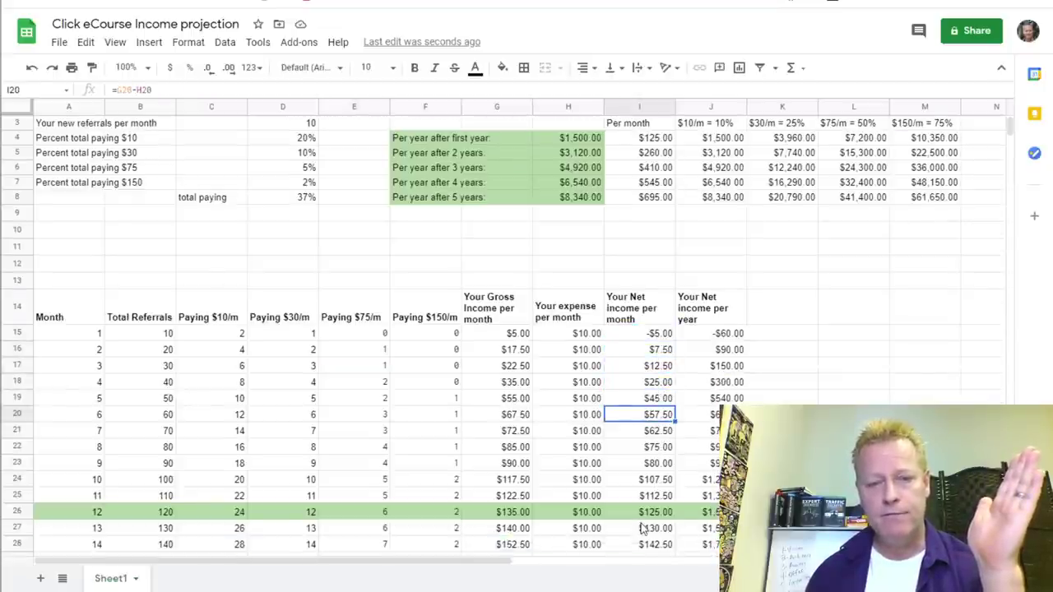
{"action": "left_click", "coordinate": [658, 514]}
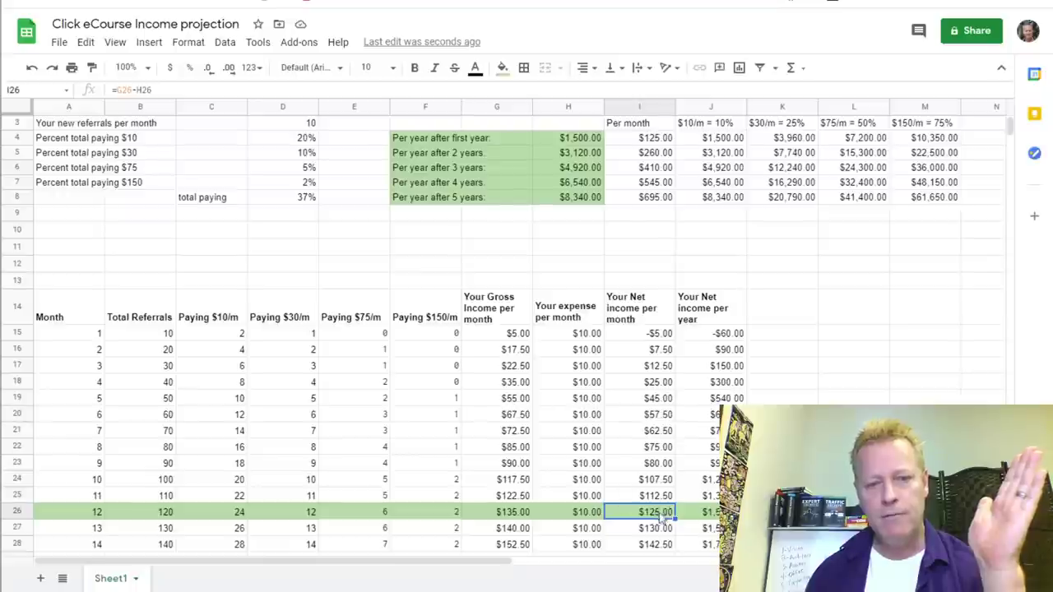
{"action": "left_click", "coordinate": [708, 511]}
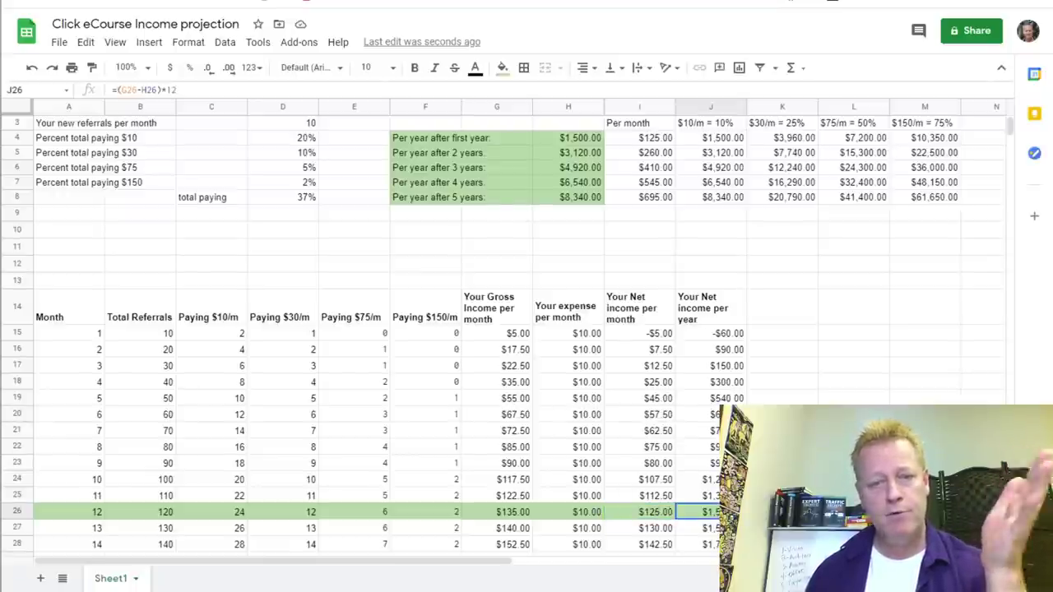
{"action": "scroll", "coordinate": [502, 337], "scroll_direction": "up", "scroll_amount": 1}
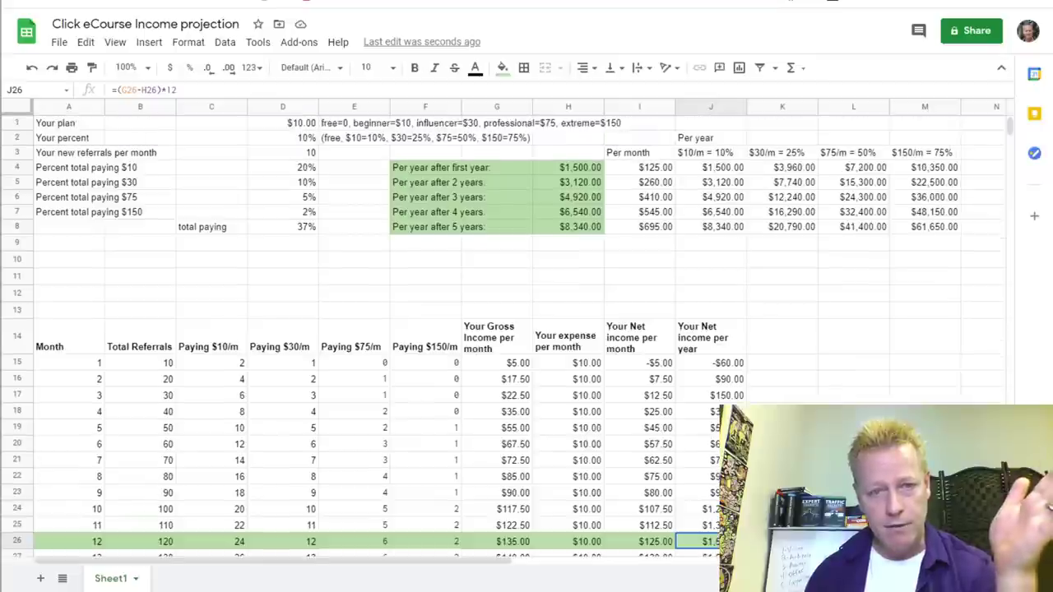
{"action": "left_click", "coordinate": [576, 168]}
{"action": "scroll", "coordinate": [681, 357], "scroll_direction": "down", "scroll_amount": 3}
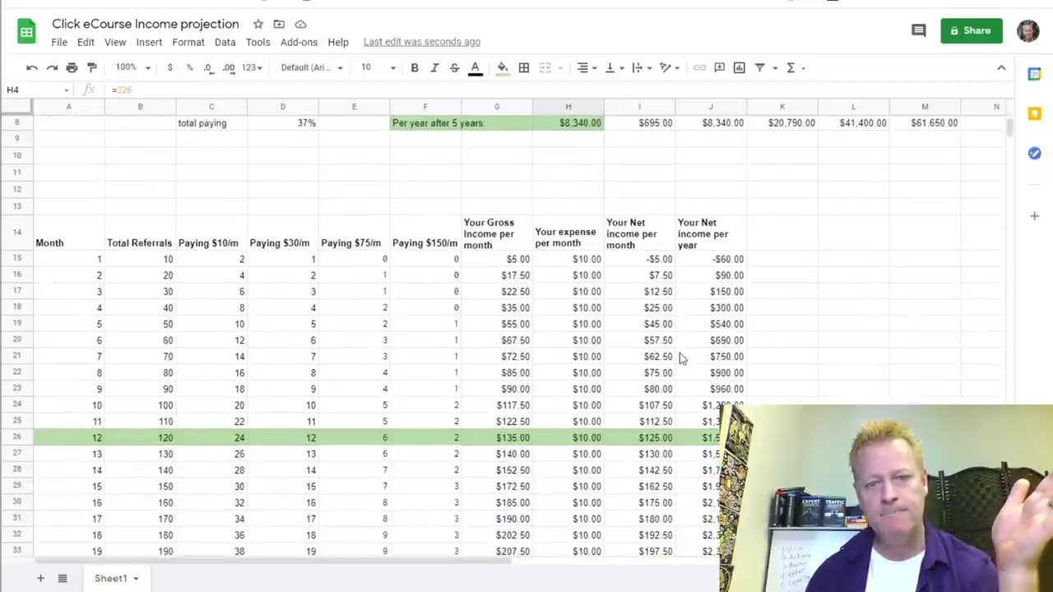
{"action": "scroll", "coordinate": [418, 308], "scroll_direction": "down", "scroll_amount": 3}
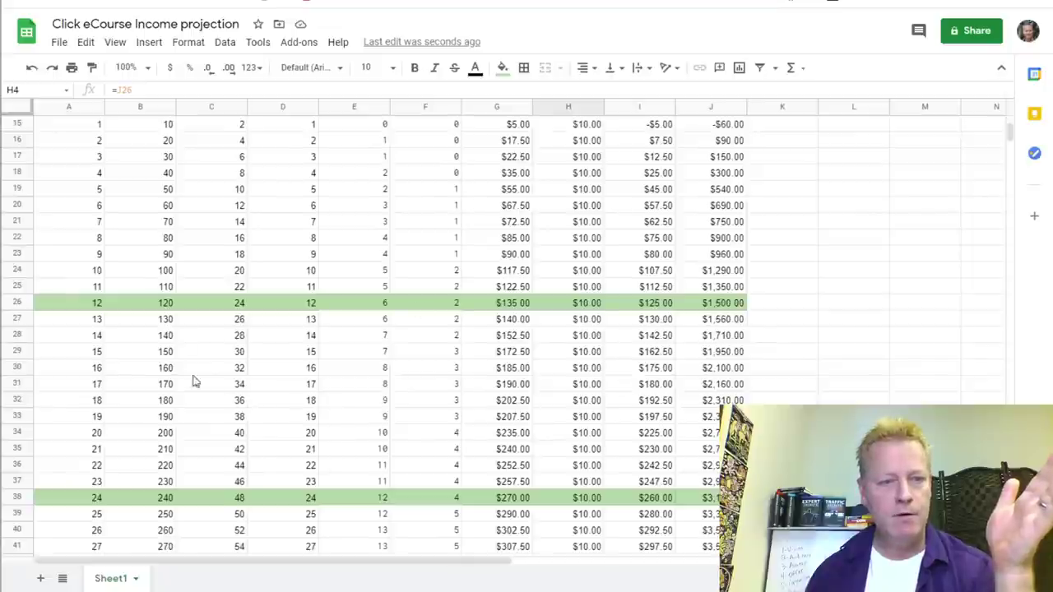
Review the Total Referrals formulas in column B and how Paying $10/m uses the D4 percentage
{"action": "left_click", "coordinate": [164, 321]}
{"action": "left_click", "coordinate": [166, 336]}
{"action": "left_click", "coordinate": [166, 368]}
{"action": "left_click", "coordinate": [165, 384]}
{"action": "left_click", "coordinate": [164, 402]}
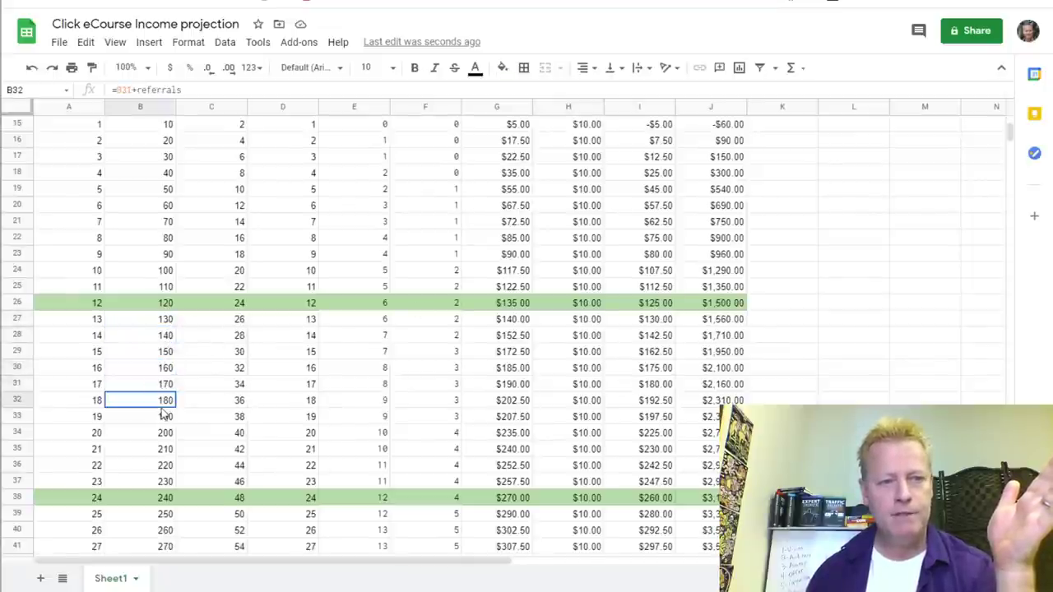
{"action": "left_click", "coordinate": [166, 417]}
{"action": "left_click", "coordinate": [239, 323]}
{"action": "scroll", "coordinate": [239, 345], "scroll_direction": "up", "scroll_amount": 3}
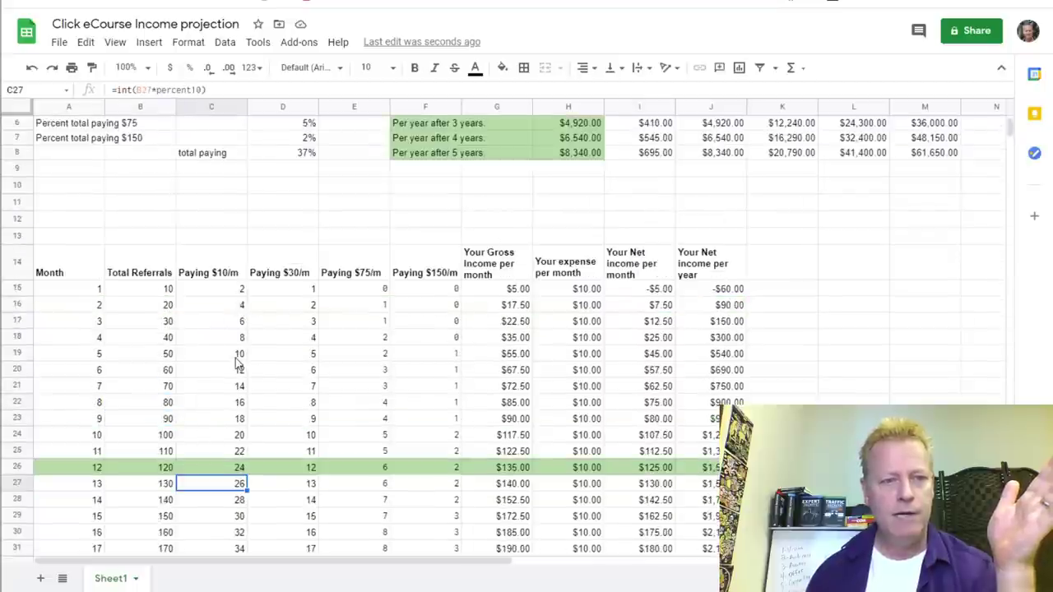
{"action": "scroll", "coordinate": [311, 161], "scroll_direction": "up", "scroll_amount": 2}
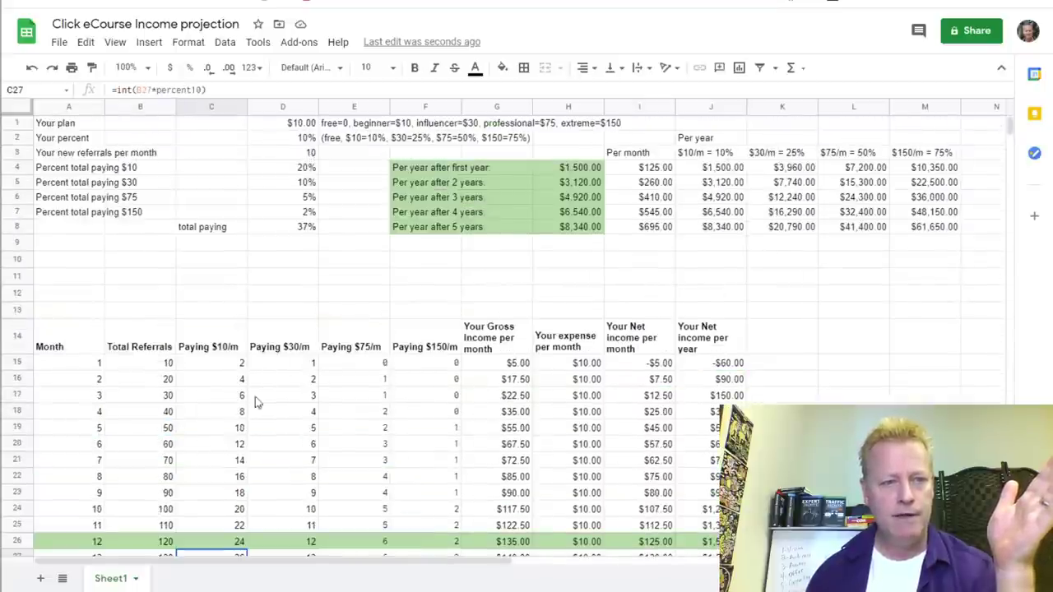
{"action": "left_click", "coordinate": [306, 168]}
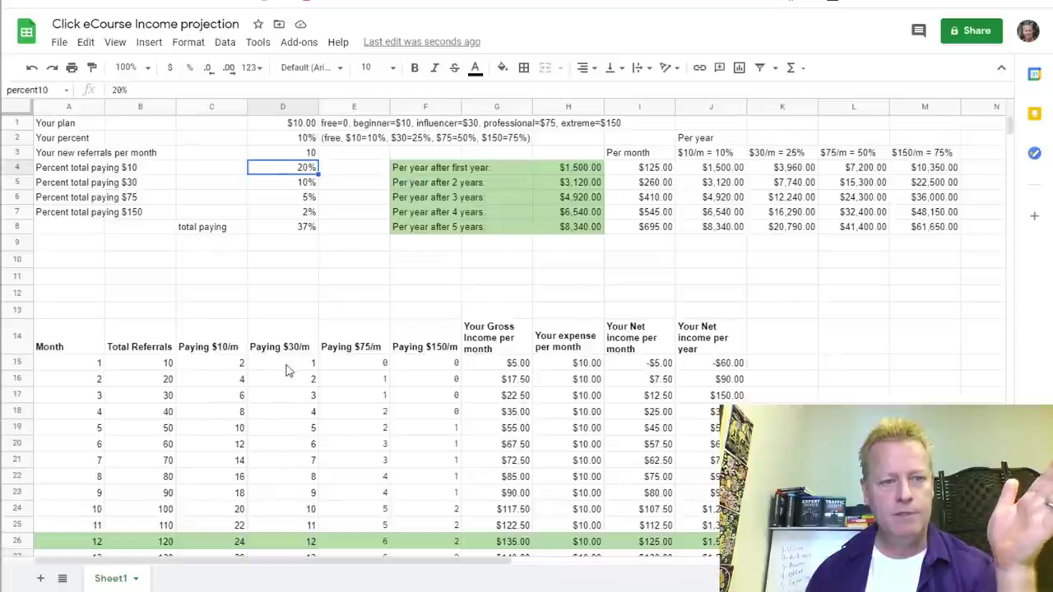
{"action": "scroll", "coordinate": [289, 369], "scroll_direction": "down", "scroll_amount": 6}
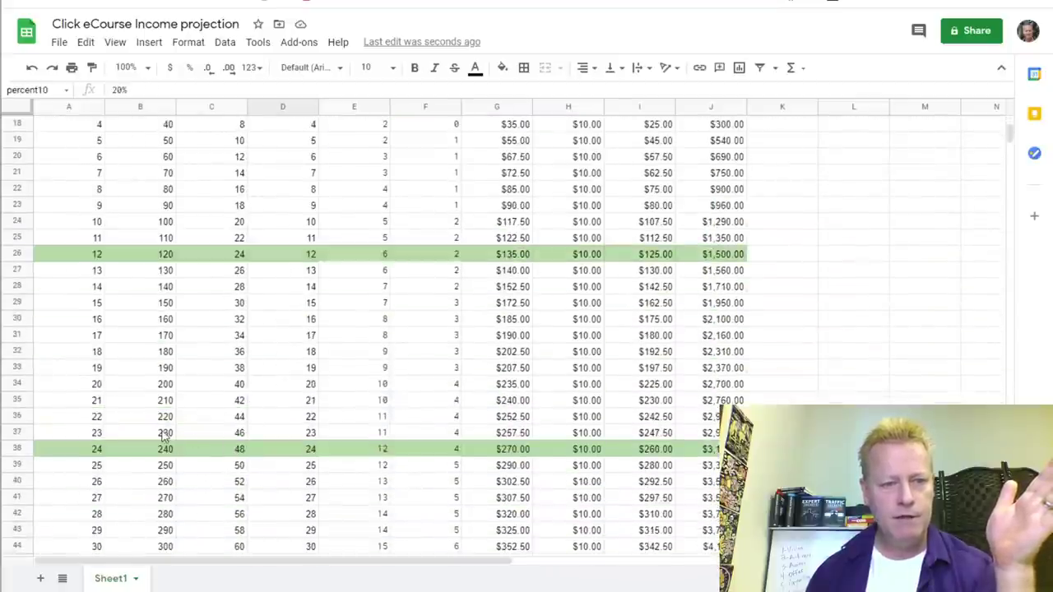
Recheck the Total Referrals and Paying $10/m formulas against the D4 and D5 percentages
{"action": "left_click", "coordinate": [165, 432]}
{"action": "left_click", "coordinate": [164, 353]}
{"action": "left_click", "coordinate": [231, 337]}
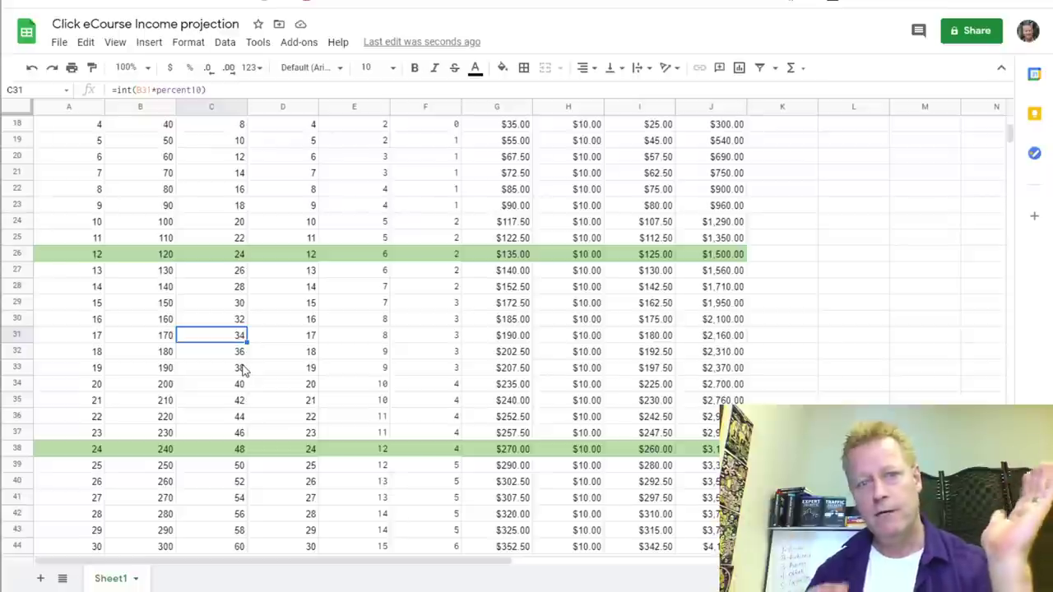
{"action": "scroll", "coordinate": [244, 371], "scroll_direction": "up", "scroll_amount": 2}
{"action": "scroll", "coordinate": [426, 274], "scroll_direction": "up", "scroll_amount": 3}
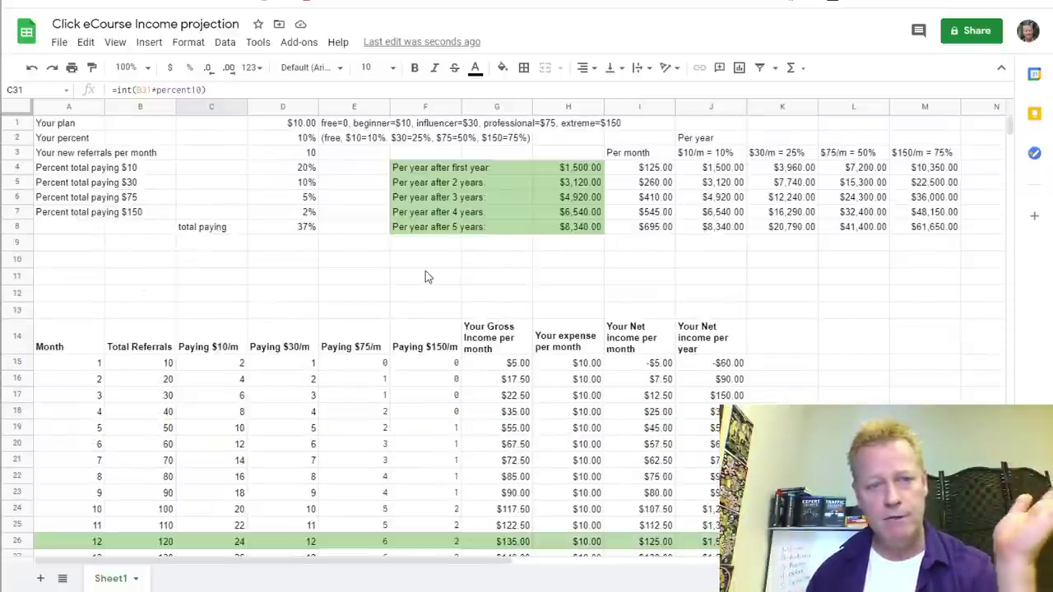
{"action": "left_click", "coordinate": [304, 182]}
{"action": "left_click", "coordinate": [302, 168]}
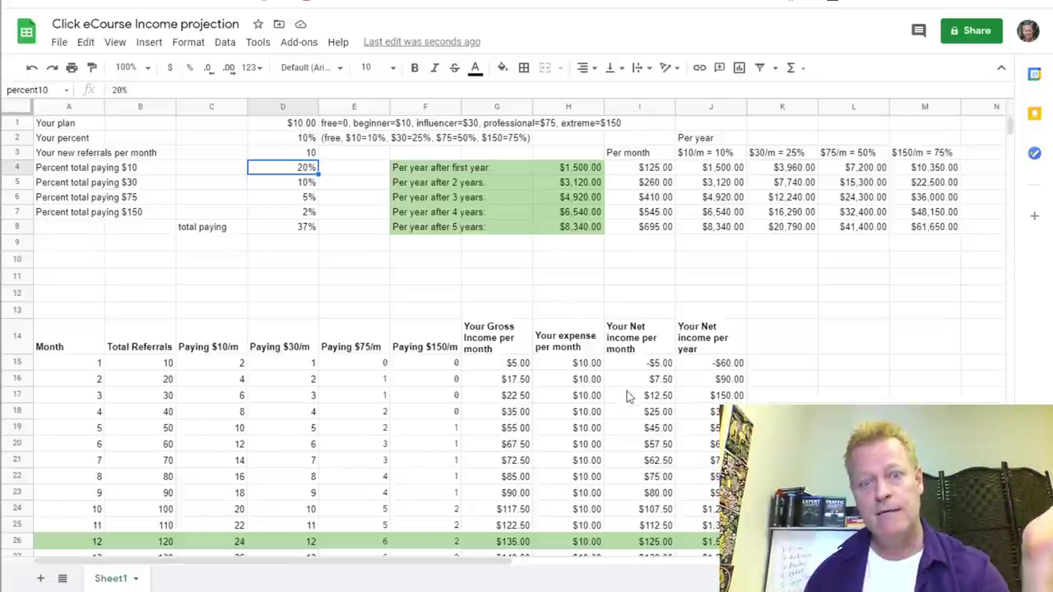
{"action": "scroll", "coordinate": [629, 391], "scroll_direction": "down", "scroll_amount": 2}
{"action": "scroll", "coordinate": [625, 372], "scroll_direction": "down", "scroll_amount": 3}
{"action": "scroll", "coordinate": [627, 370], "scroll_direction": "down", "scroll_amount": 2}
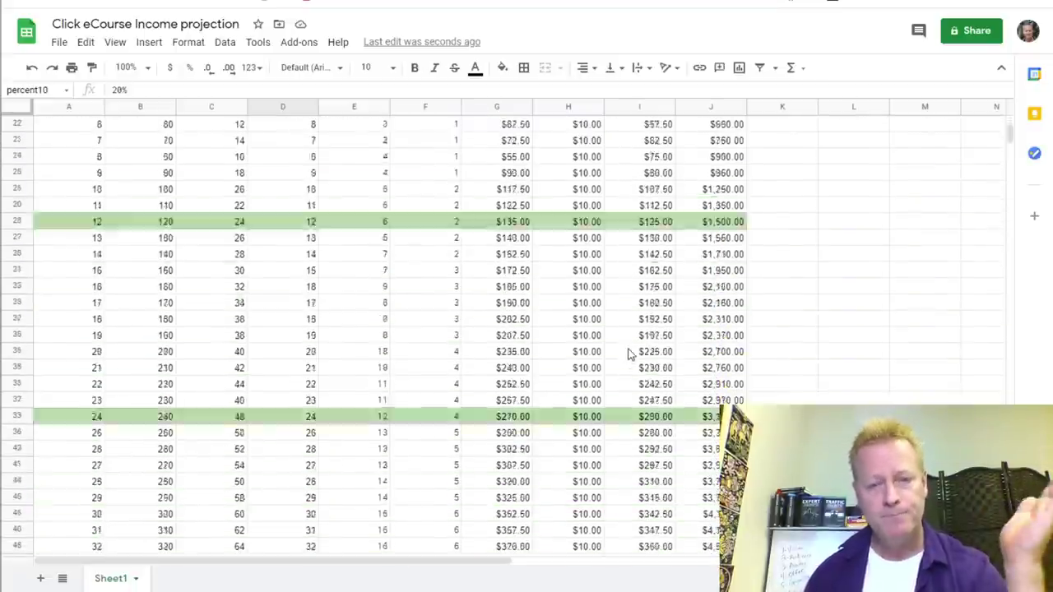
{"action": "scroll", "coordinate": [494, 329], "scroll_direction": "up", "scroll_amount": 3}
{"action": "scroll", "coordinate": [521, 264], "scroll_direction": "up", "scroll_amount": 3}
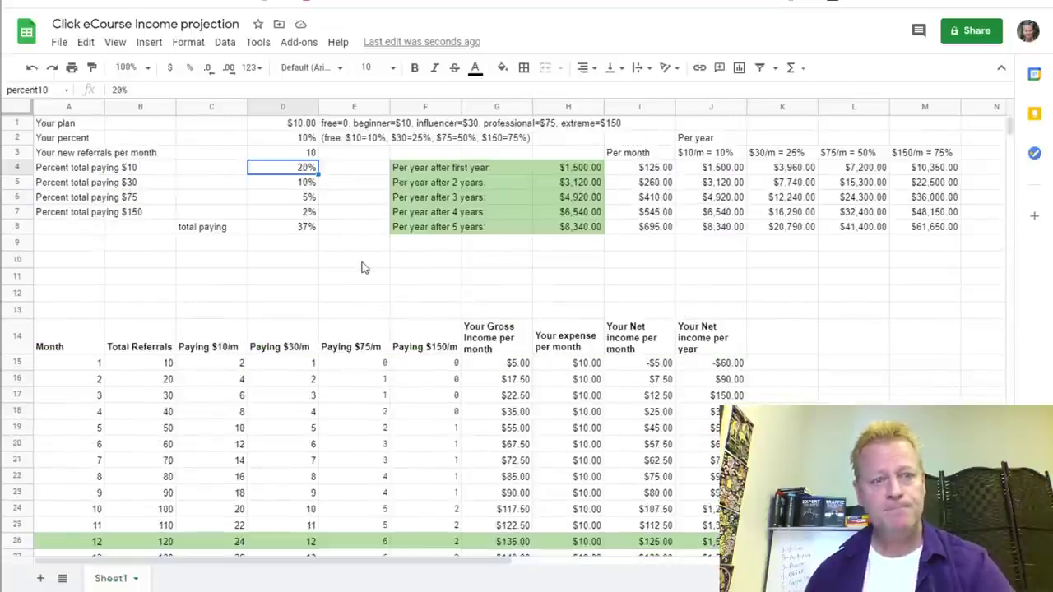
Set the paying percentages to 10%, 5%, 2% and 1% for the $10, $30, $75 and $150 plans
{"action": "type", "text": "10%"}
{"action": "key", "text": "Return"}
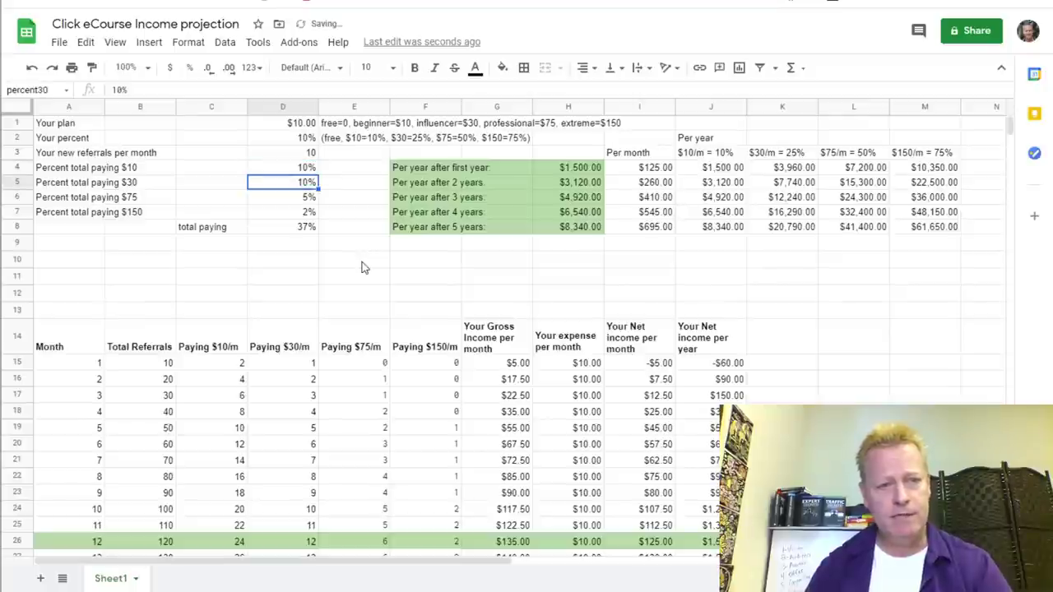
{"action": "type", "text": "5%"}
{"action": "key", "text": "Return"}
{"action": "type", "text": "2%"}
{"action": "key", "text": "Return"}
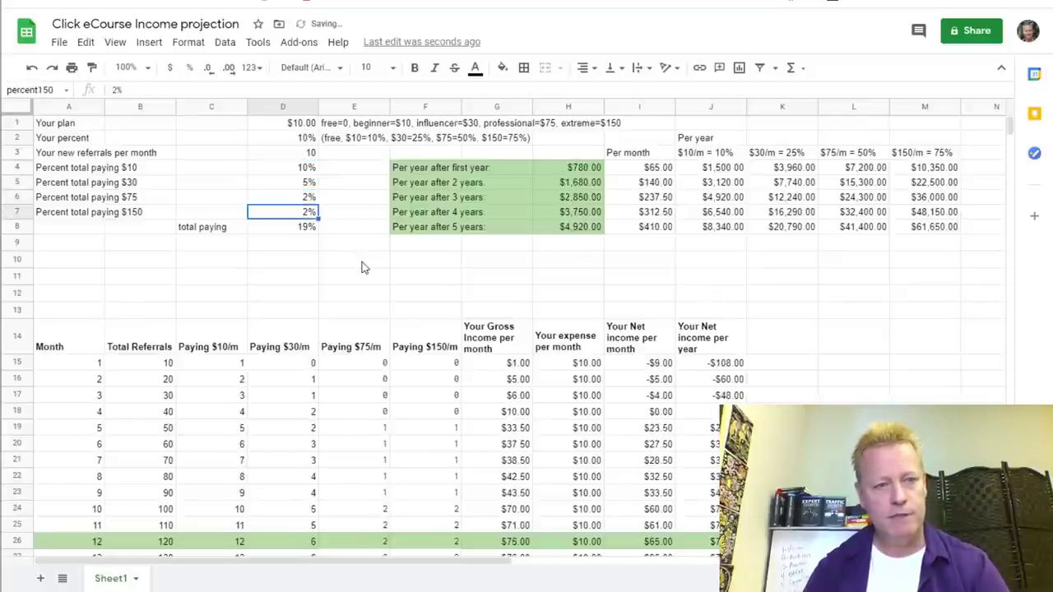
{"action": "type", "text": "1%"}
{"action": "key", "text": "Return"}
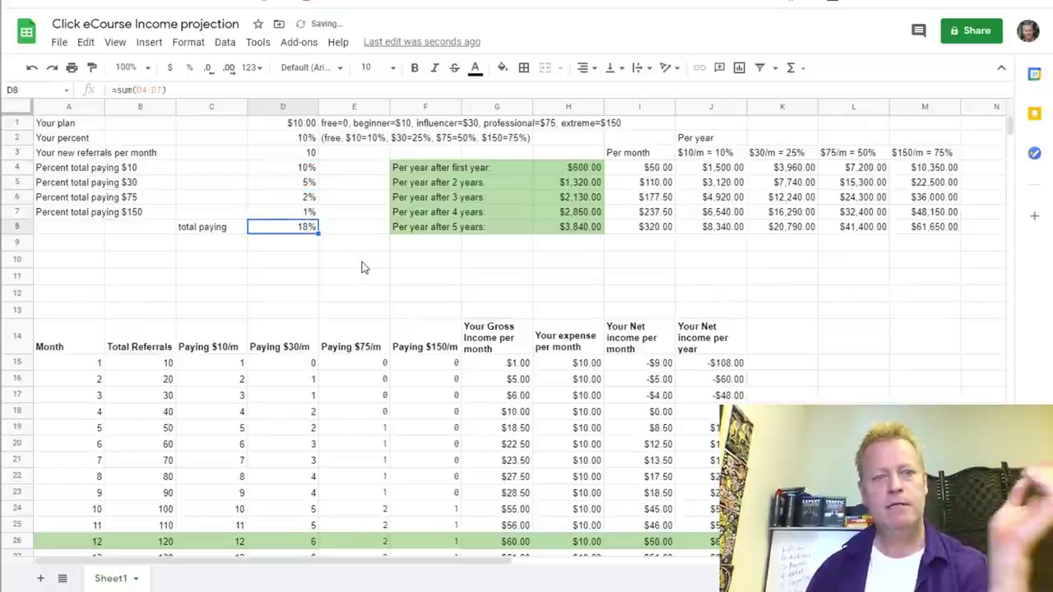
Check the five-year net yearly income of $3,840.00 in H8 and its $320.00 monthly figure in I8
{"action": "scroll", "coordinate": [649, 304], "scroll_direction": "down", "scroll_amount": 3}
{"action": "scroll", "coordinate": [695, 296], "scroll_direction": "up", "scroll_amount": 3}
{"action": "left_click", "coordinate": [584, 230]}
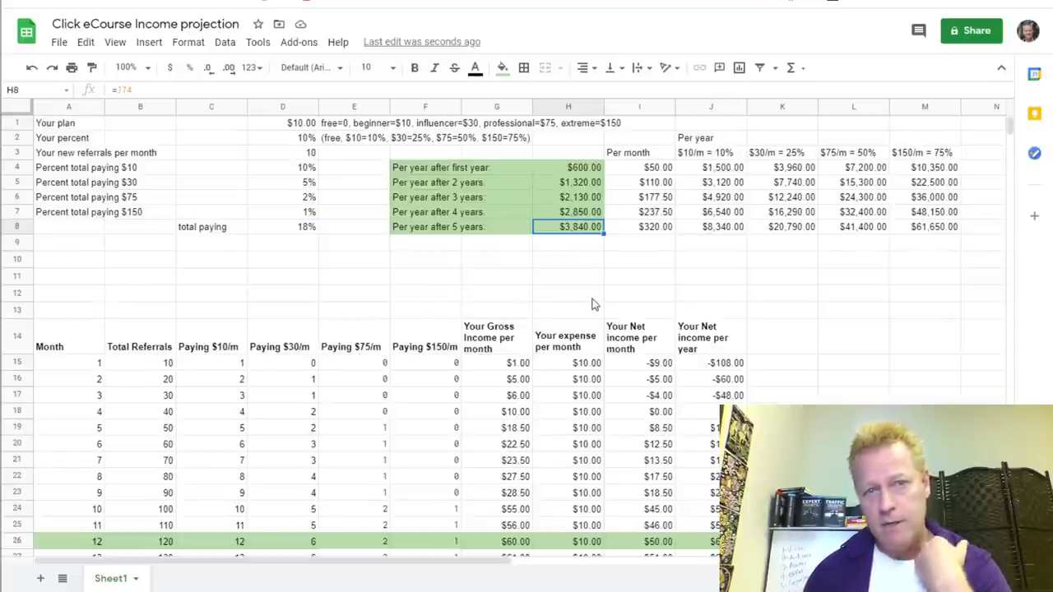
{"action": "left_click", "coordinate": [659, 228]}
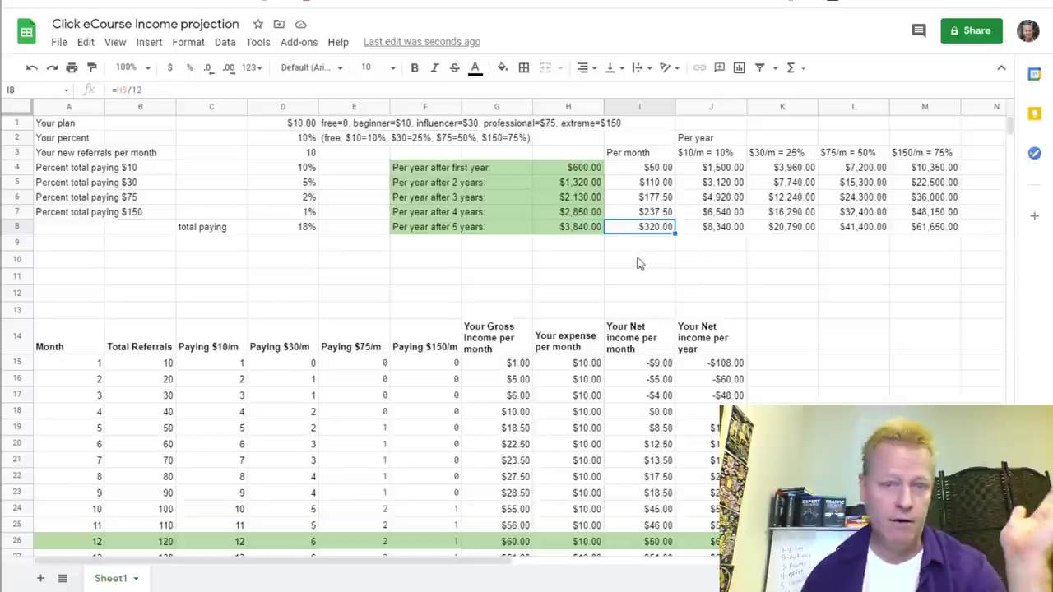
{"action": "left_click", "coordinate": [556, 245]}
{"action": "left_click", "coordinate": [476, 231]}
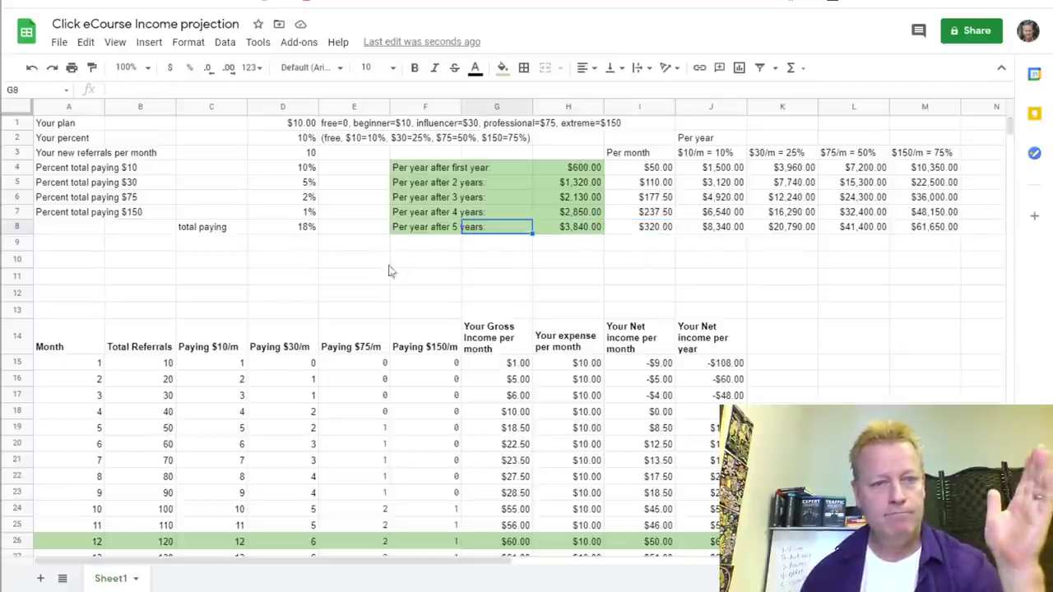
Set the plan price in D1 to $150 and review the monthly income and five-year total
{"action": "left_click", "coordinate": [301, 124]}
{"action": "type", "text": "150"}
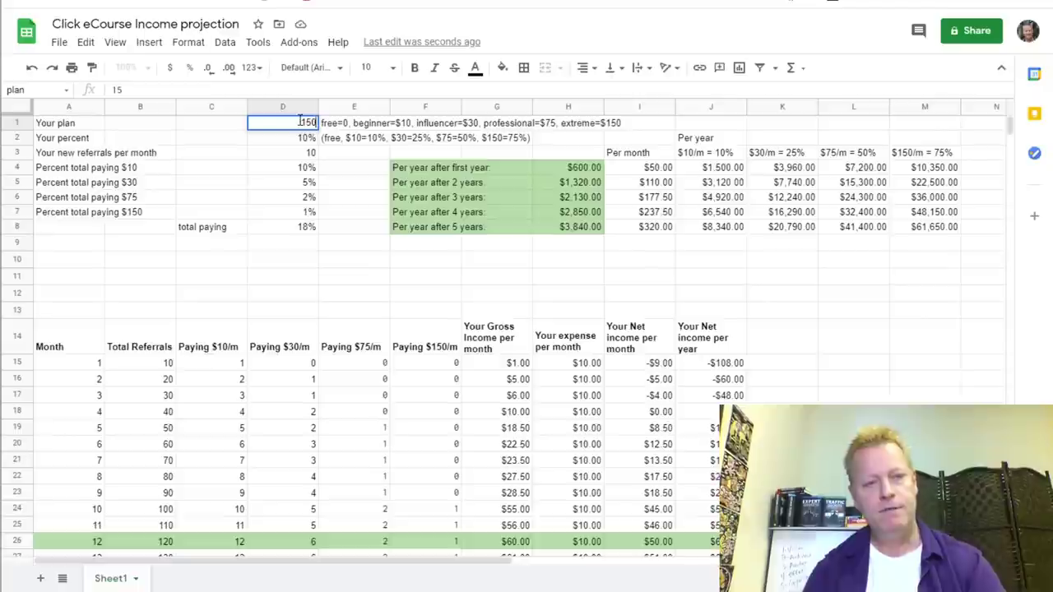
{"action": "key", "text": "Return"}
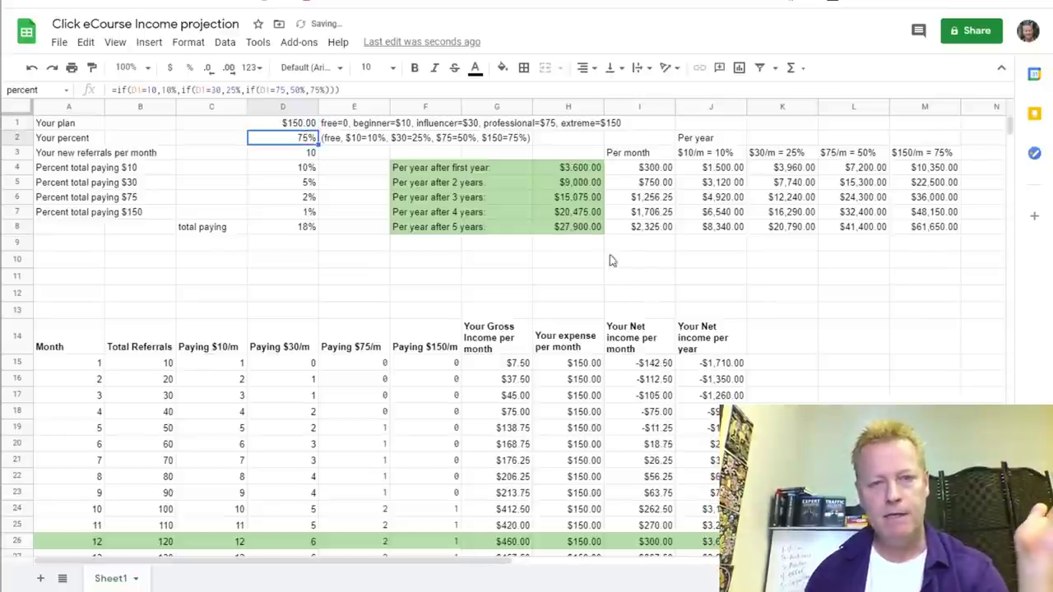
{"action": "left_click", "coordinate": [647, 234]}
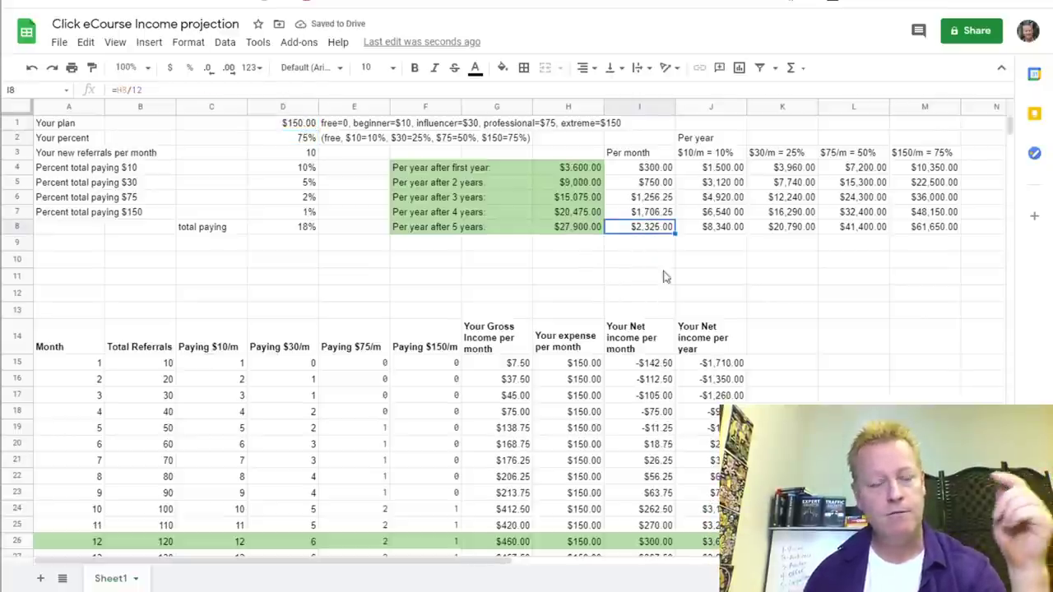
{"action": "left_click", "coordinate": [569, 235]}
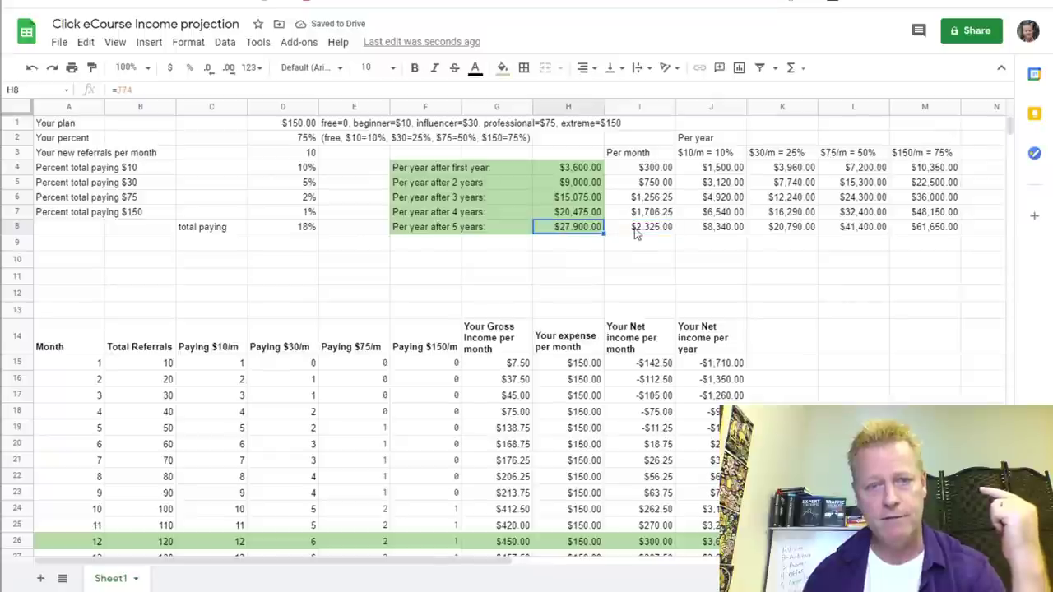
{"action": "left_click", "coordinate": [638, 233]}
Enter paying percentages of 20%, 10%, 5% and 2% in D4–D7
{"action": "left_click", "coordinate": [303, 229]}
{"action": "left_click", "coordinate": [300, 168]}
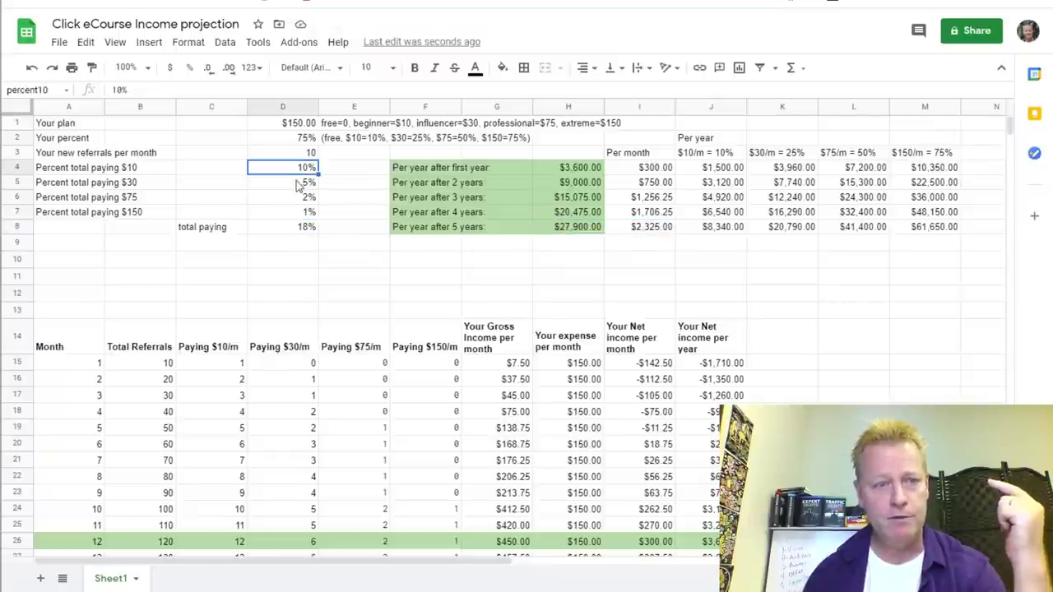
{"action": "type", "text": "20"}
{"action": "key", "text": "Return"}
{"action": "type", "text": "10"}
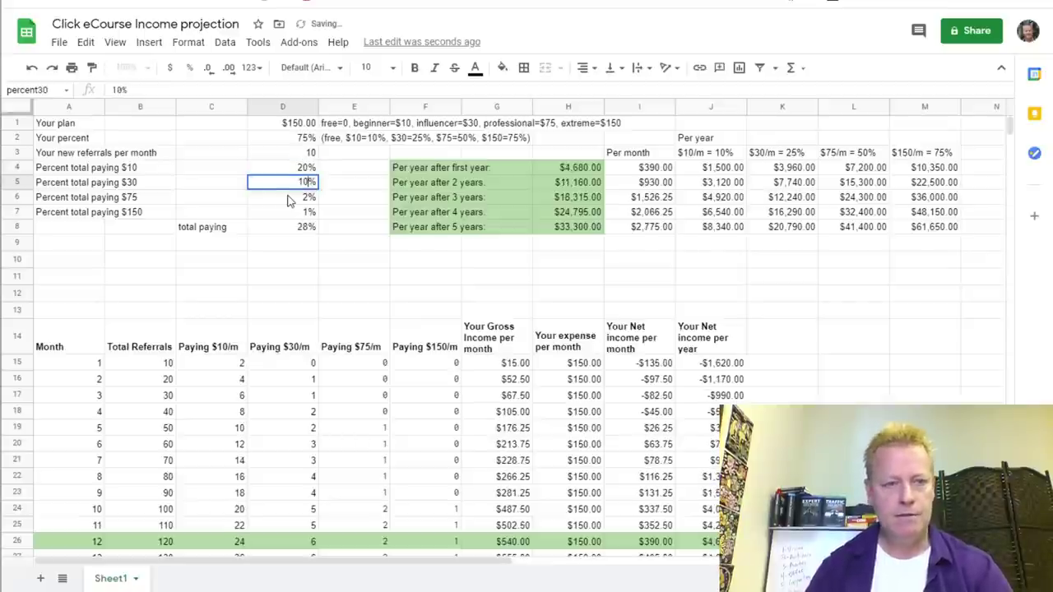
{"action": "key", "text": "Return"}
{"action": "type", "text": "5"}
{"action": "key", "text": "Return"}
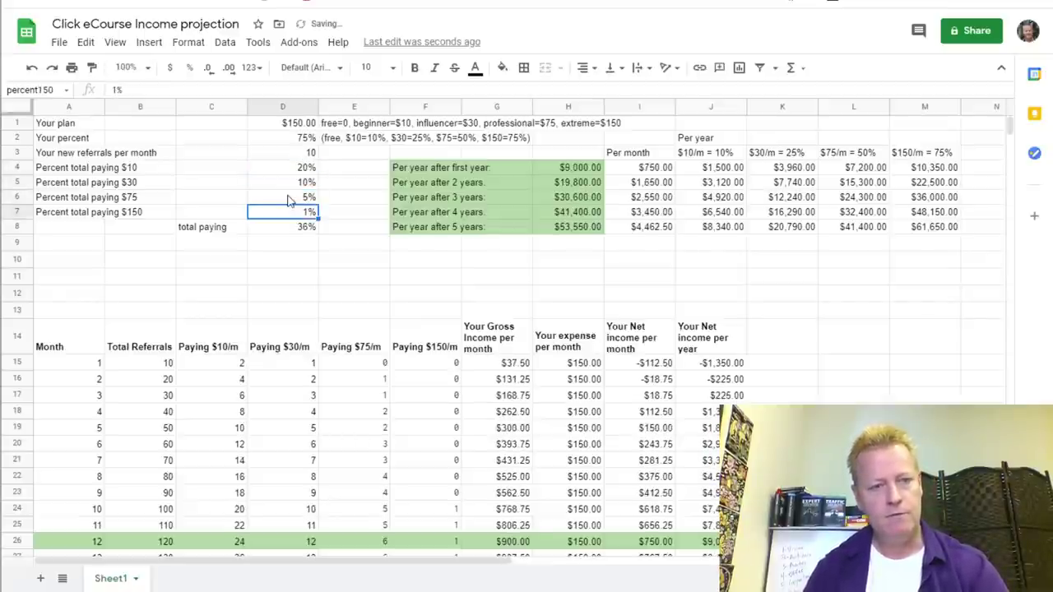
{"action": "type", "text": "2"}
{"action": "key", "text": "Return"}
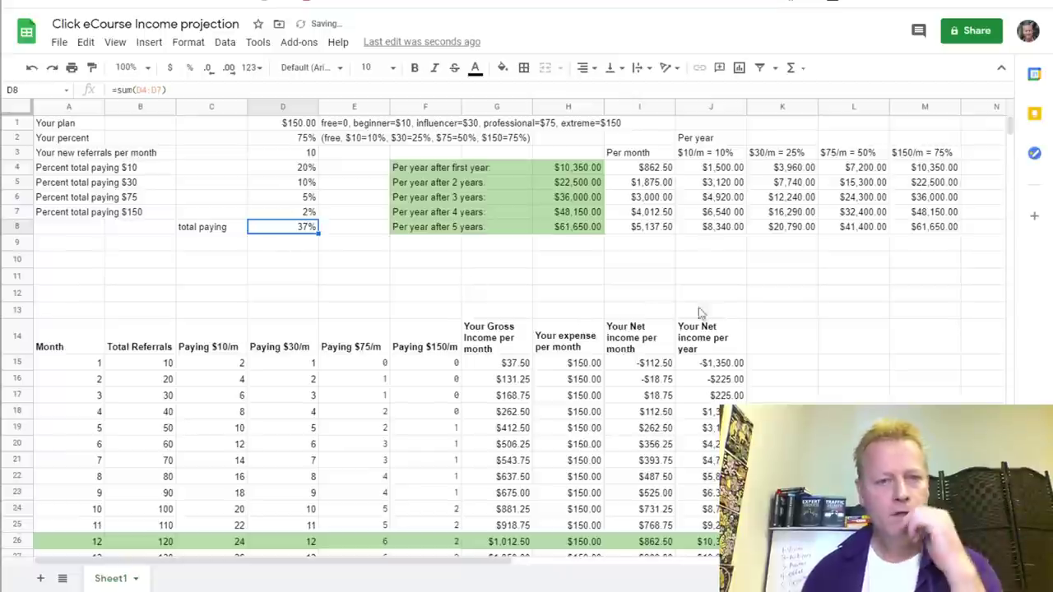
Review the updated monthly income and the $61,650.00 five-year total
{"action": "left_click", "coordinate": [646, 227]}
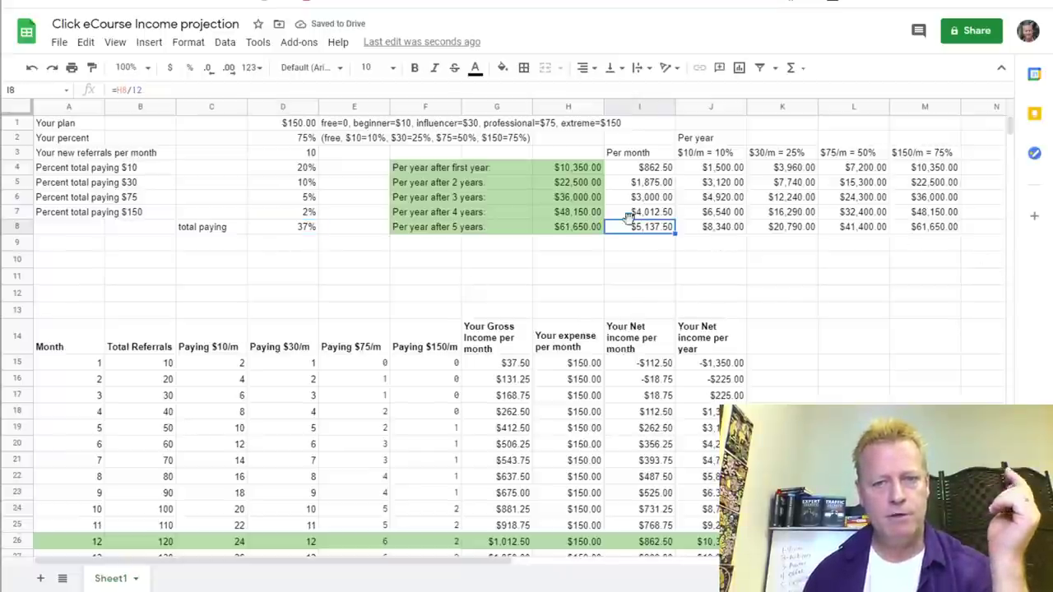
{"action": "left_click", "coordinate": [581, 234]}
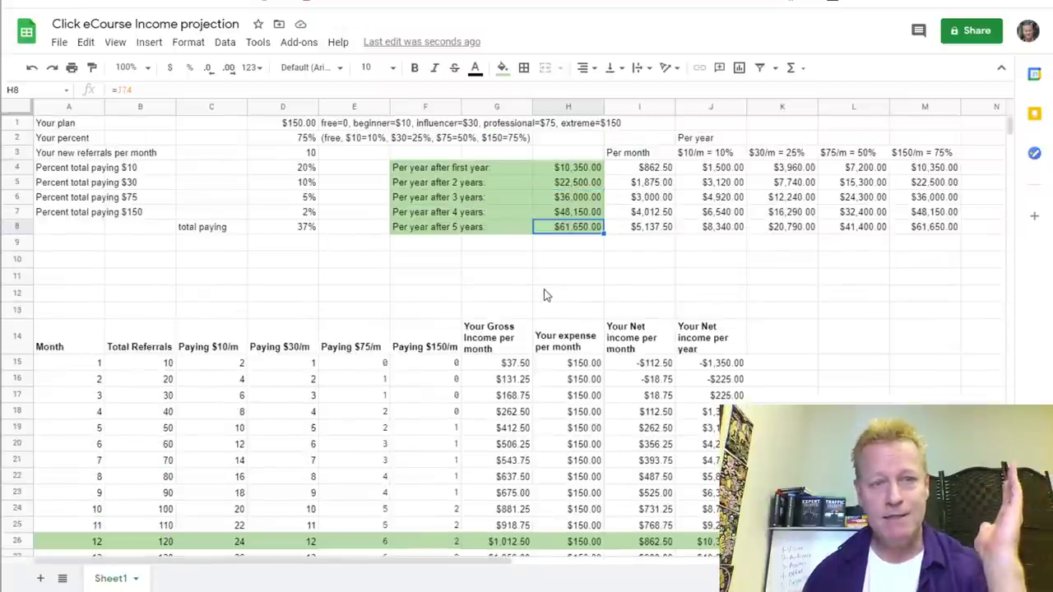
{"action": "scroll", "coordinate": [543, 295], "scroll_direction": "down", "scroll_amount": 3}
{"action": "scroll", "coordinate": [543, 295], "scroll_direction": "down", "scroll_amount": 20}
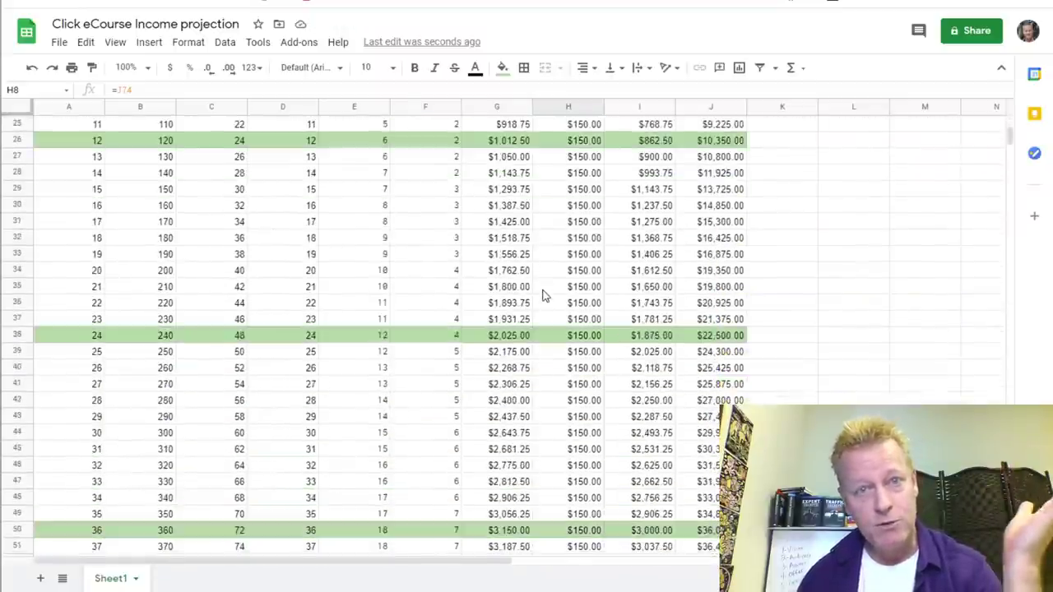
{"action": "scroll", "coordinate": [529, 280], "scroll_direction": "up", "scroll_amount": 10}
{"action": "scroll", "coordinate": [508, 281], "scroll_direction": "up", "scroll_amount": 13}
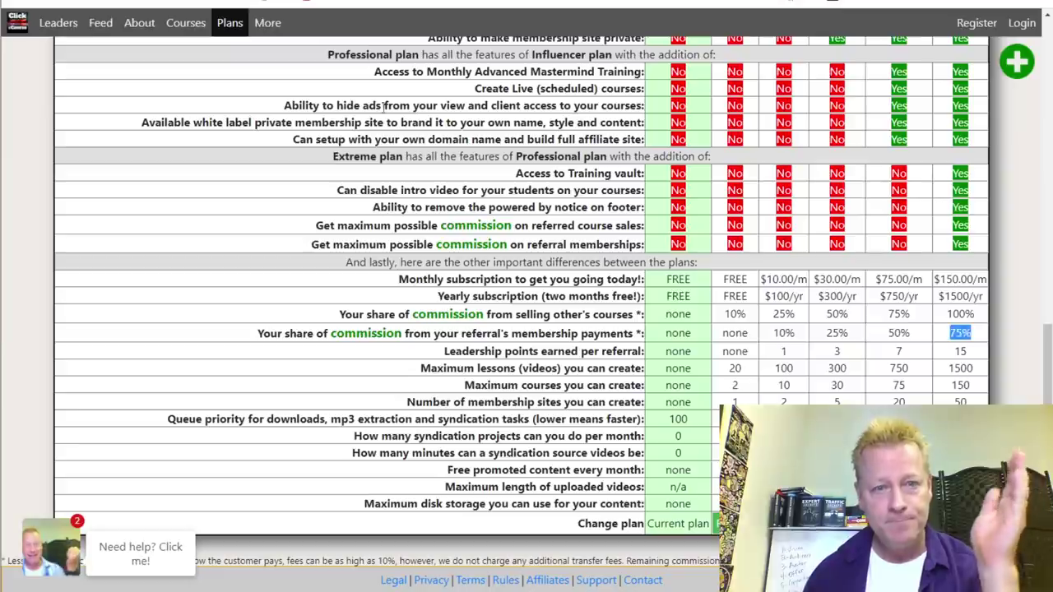
Scroll to the top of the Plans page and choose Register in the top navigation bar
{"action": "scroll", "coordinate": [521, 342], "scroll_direction": "up", "scroll_amount": 20}
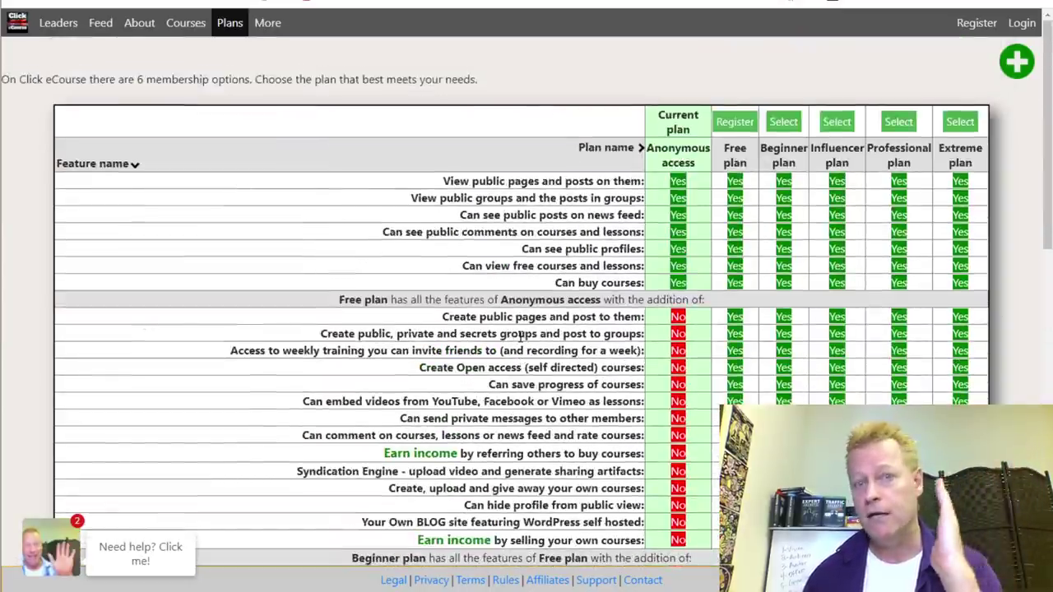
{"action": "left_click", "coordinate": [976, 23]}
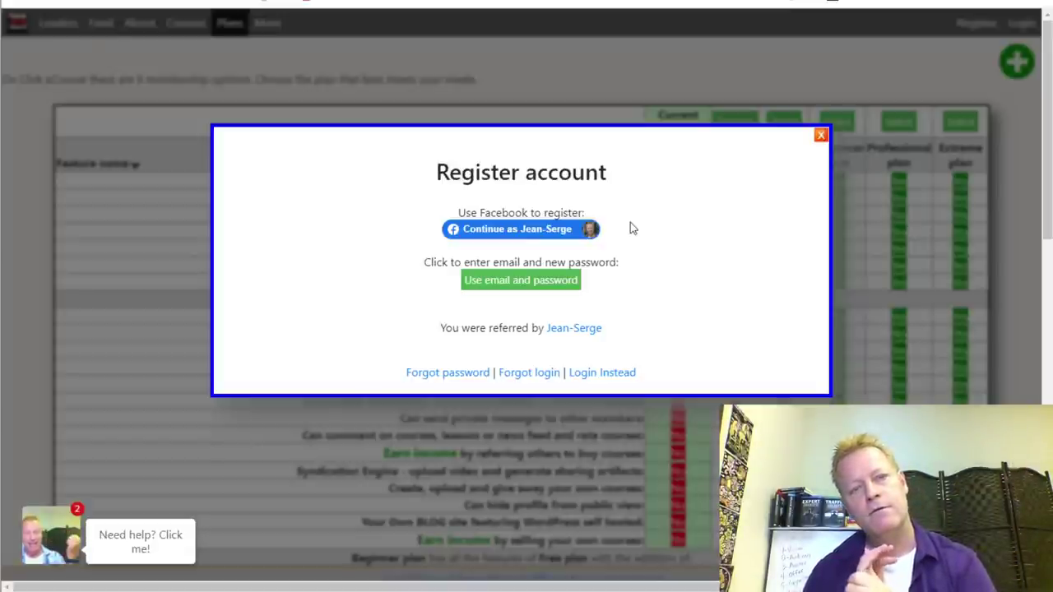
Choose email-and-password registration and change the prefilled email address
{"action": "left_click", "coordinate": [536, 281]}
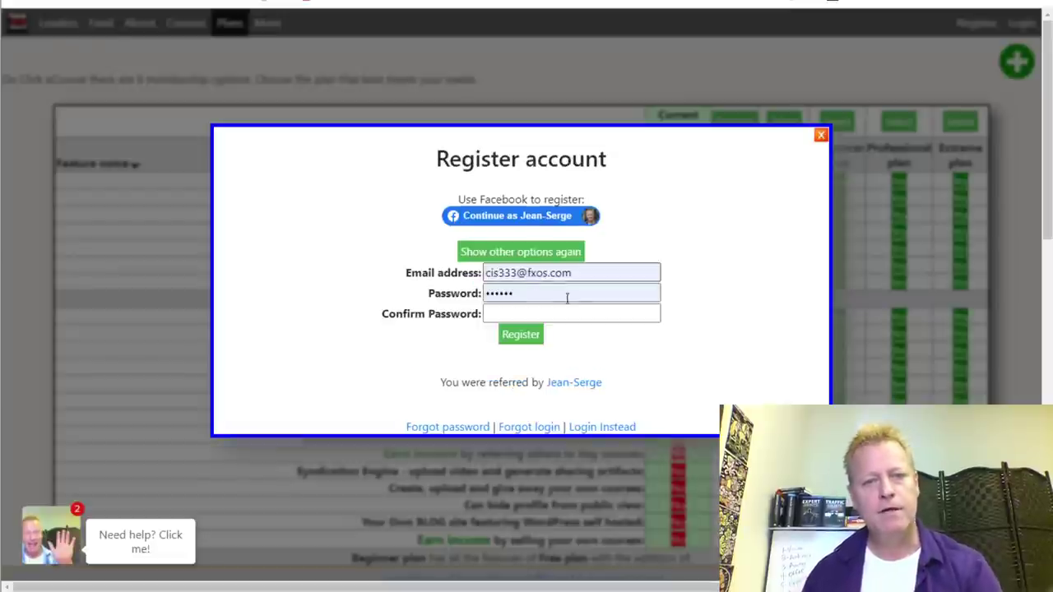
{"action": "left_click", "coordinate": [516, 273]}
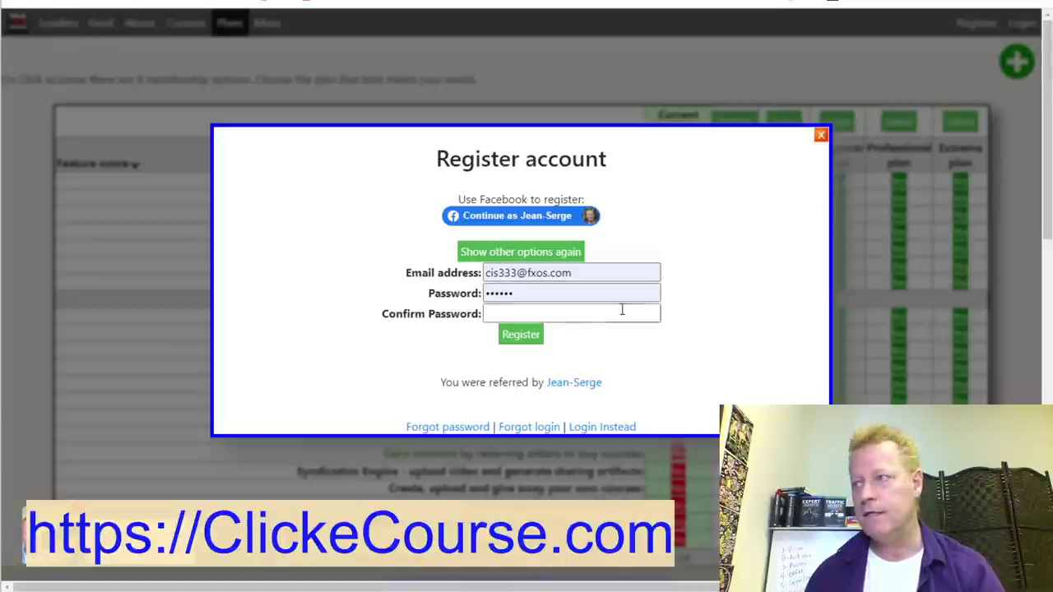
{"action": "left_click", "coordinate": [520, 278]}
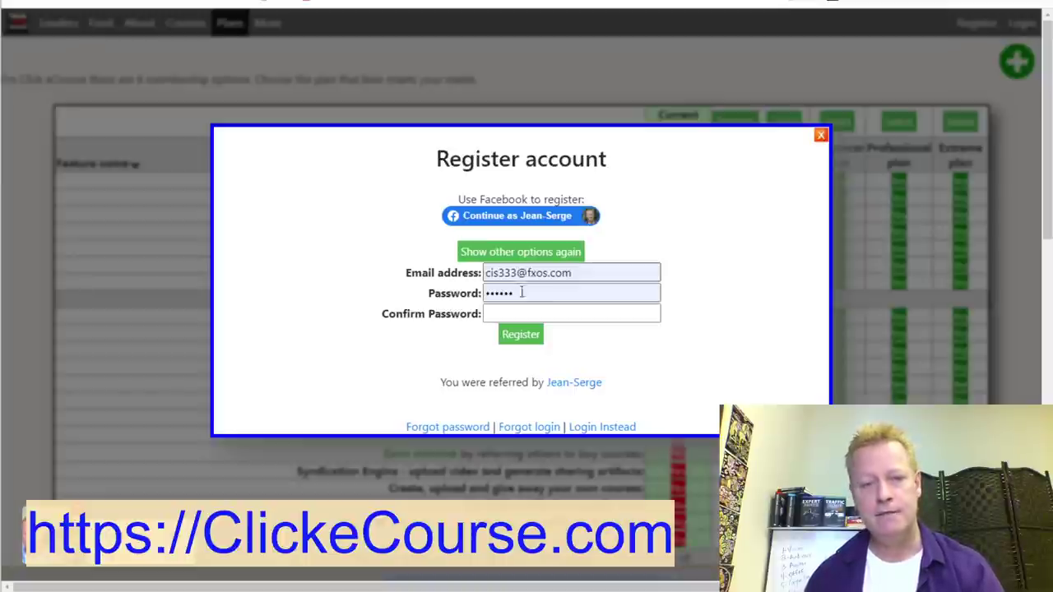
{"action": "left_click", "coordinate": [516, 278]}
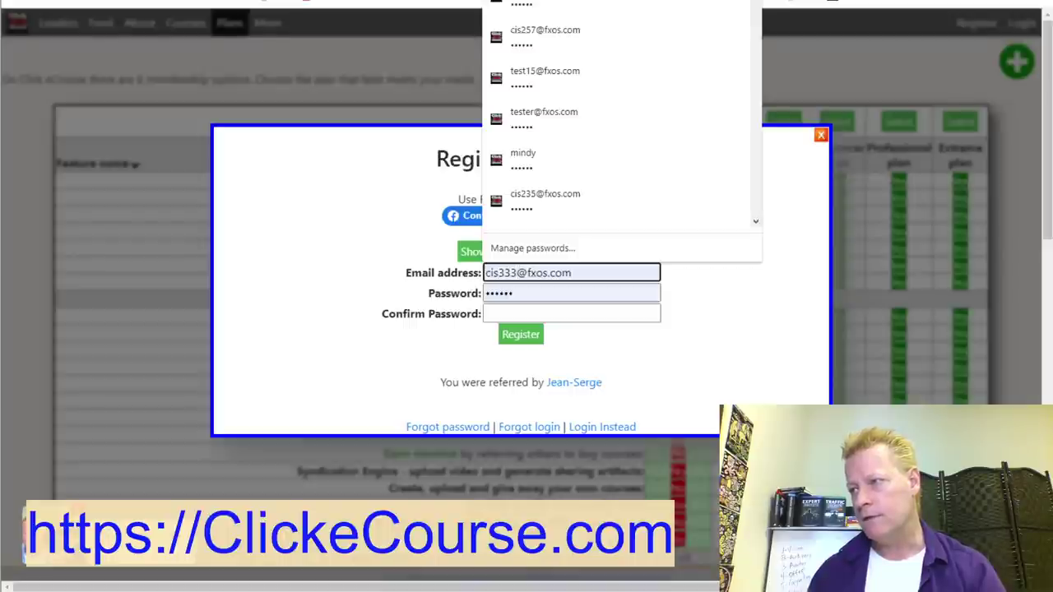
{"action": "key", "text": "Escape"}
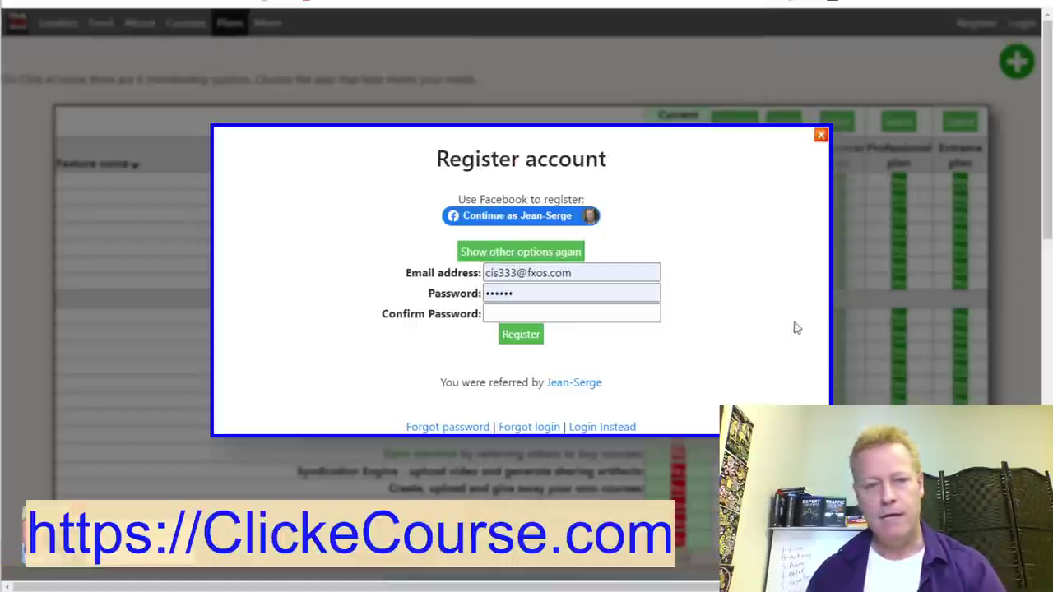
{"action": "left_click", "coordinate": [517, 274]}
{"action": "key", "text": "BackSpace"}
{"action": "type", "text": "8"}
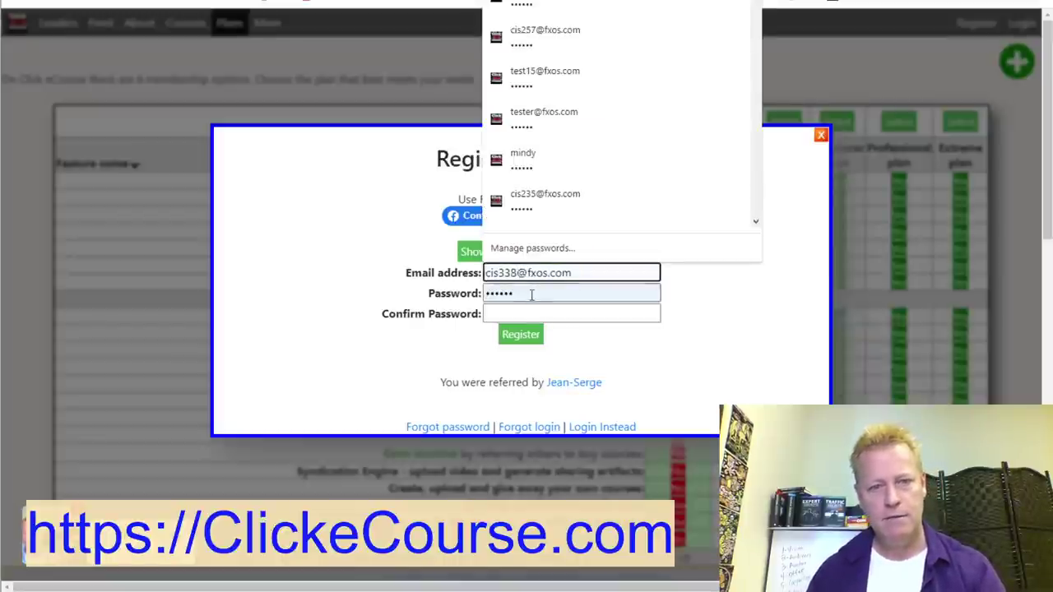
Confirm the account password, submit the registration, and save the login in Chrome
{"action": "left_click", "coordinate": [523, 313]}
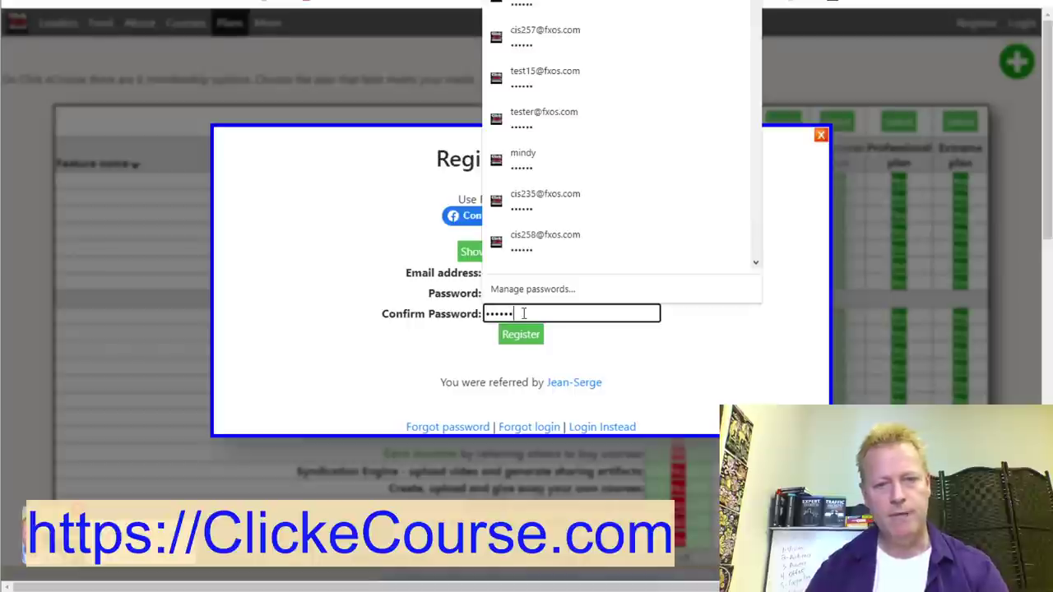
{"action": "left_click", "coordinate": [729, 371]}
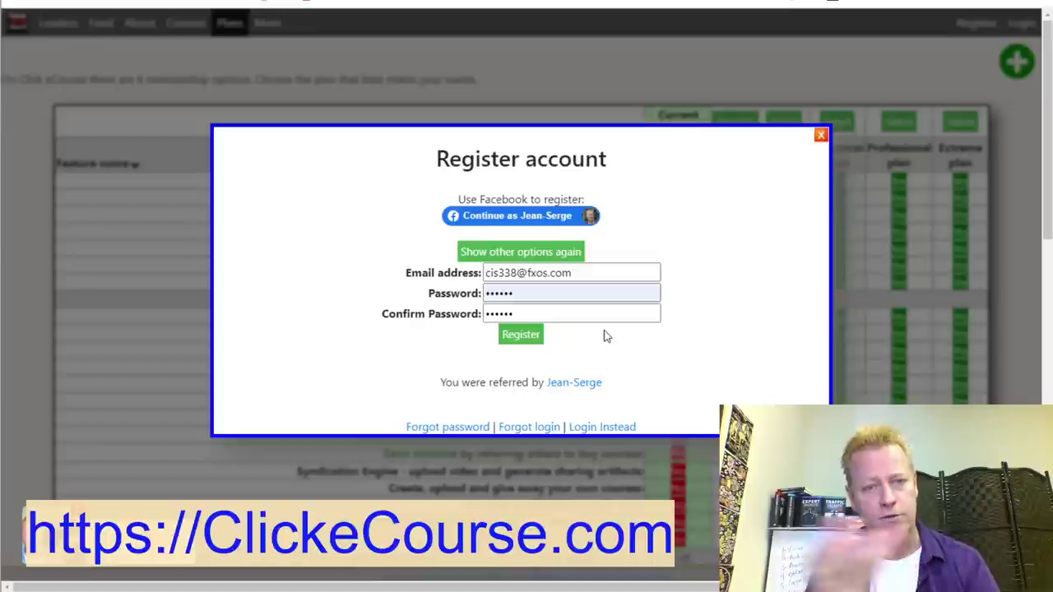
{"action": "left_click", "coordinate": [522, 334]}
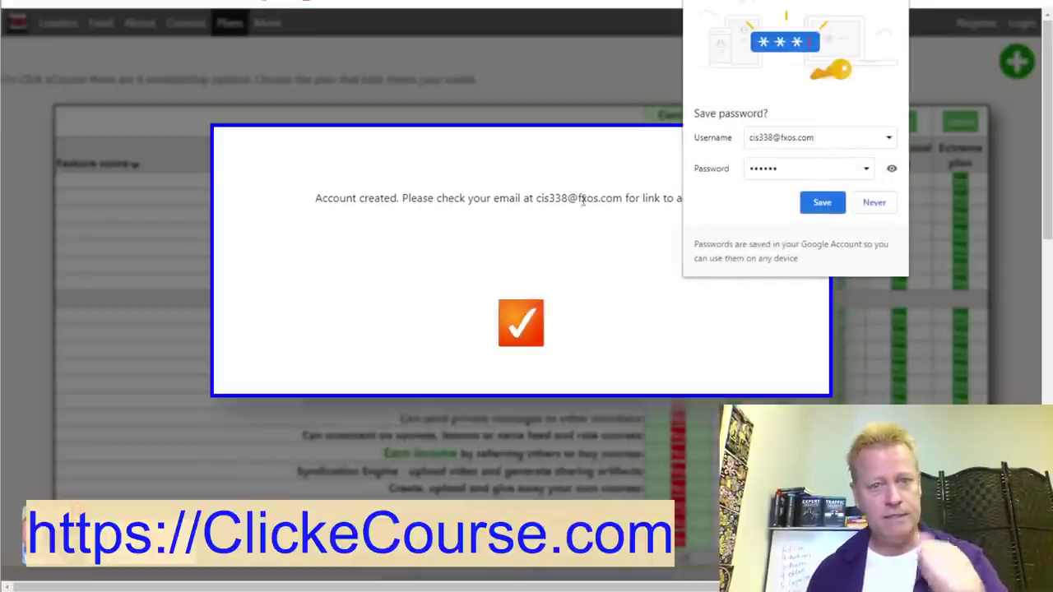
{"action": "left_click", "coordinate": [810, 207]}
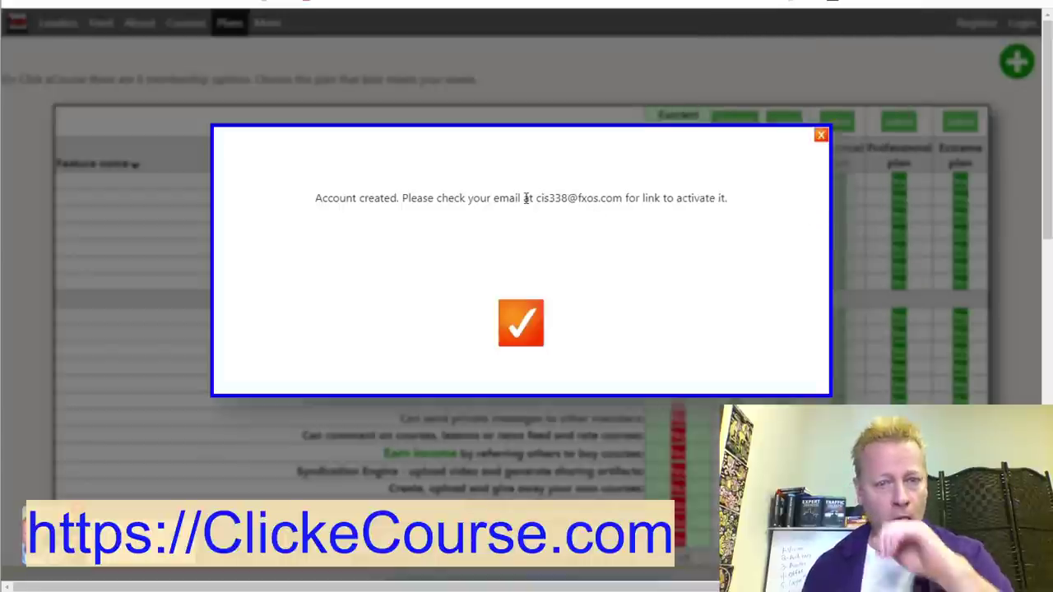
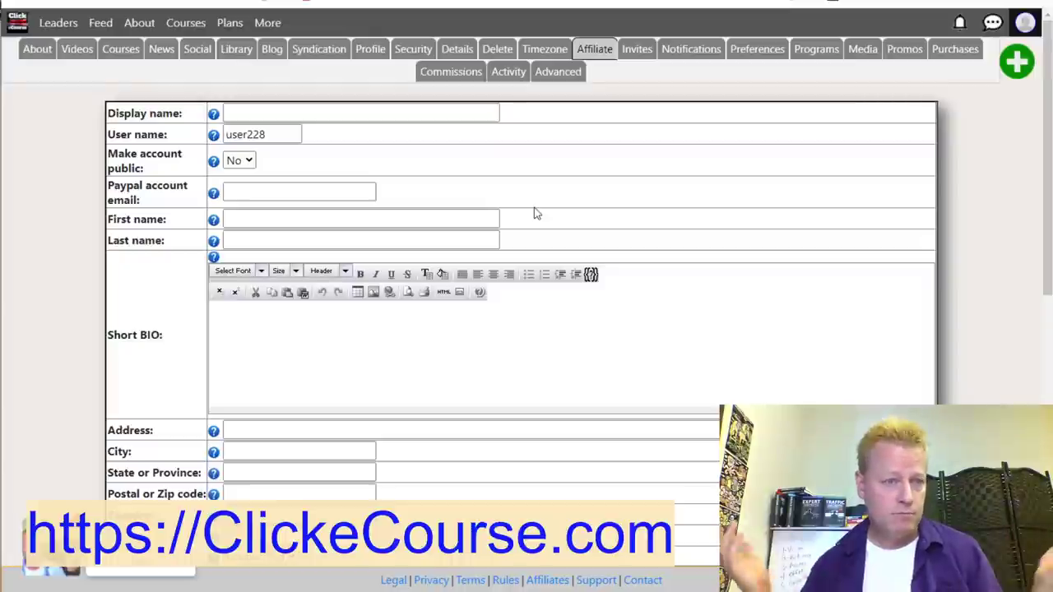
Enter a test display name and overwrite the default User name with a custom one
{"action": "left_click", "coordinate": [320, 117]}
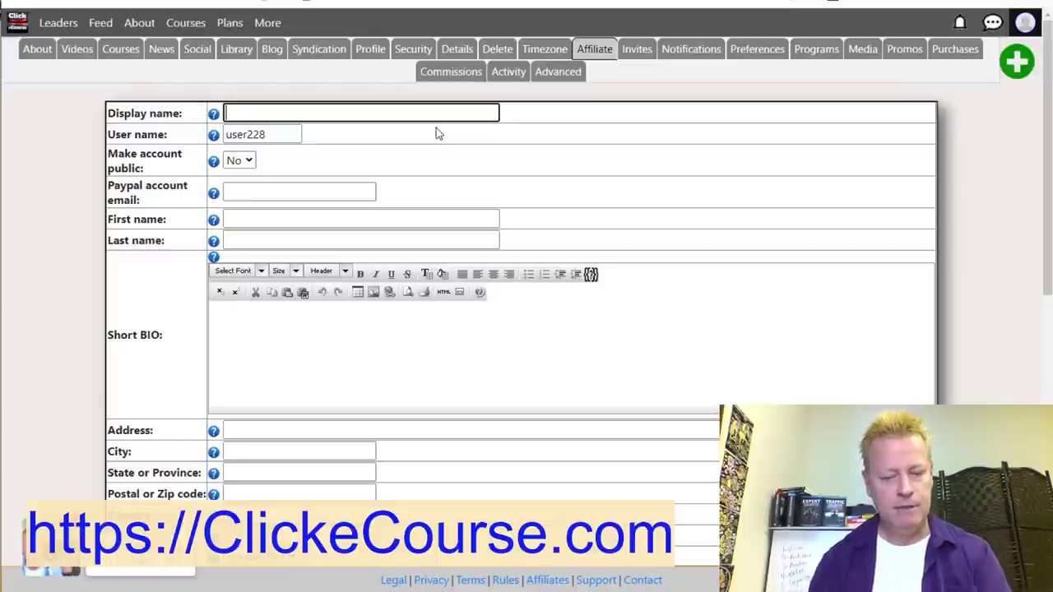
{"action": "type", "text": "Test"}
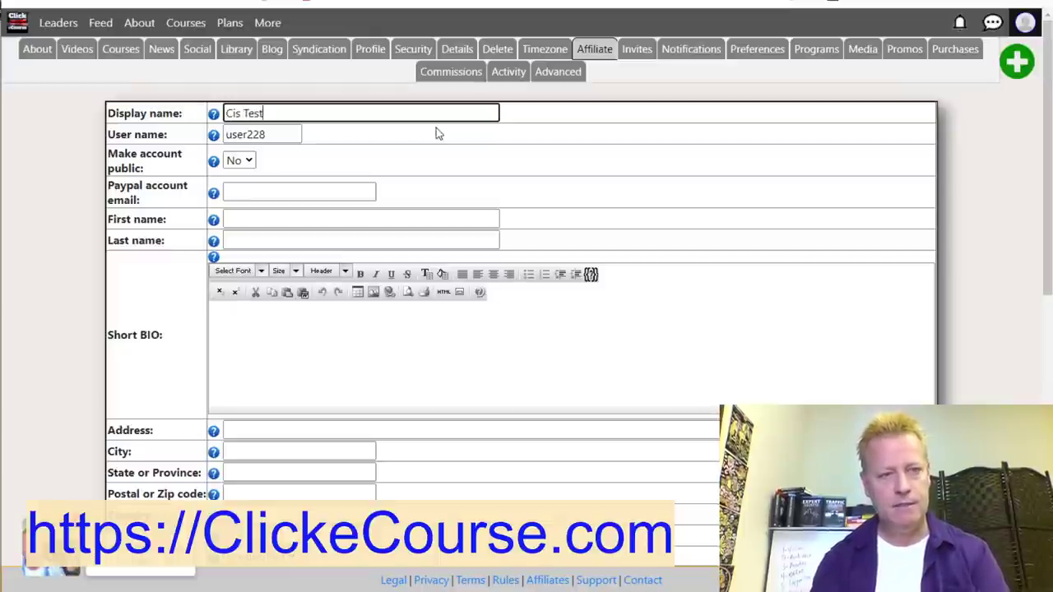
{"action": "type", "text": " 22"}
{"action": "key", "text": "BackSpace"}
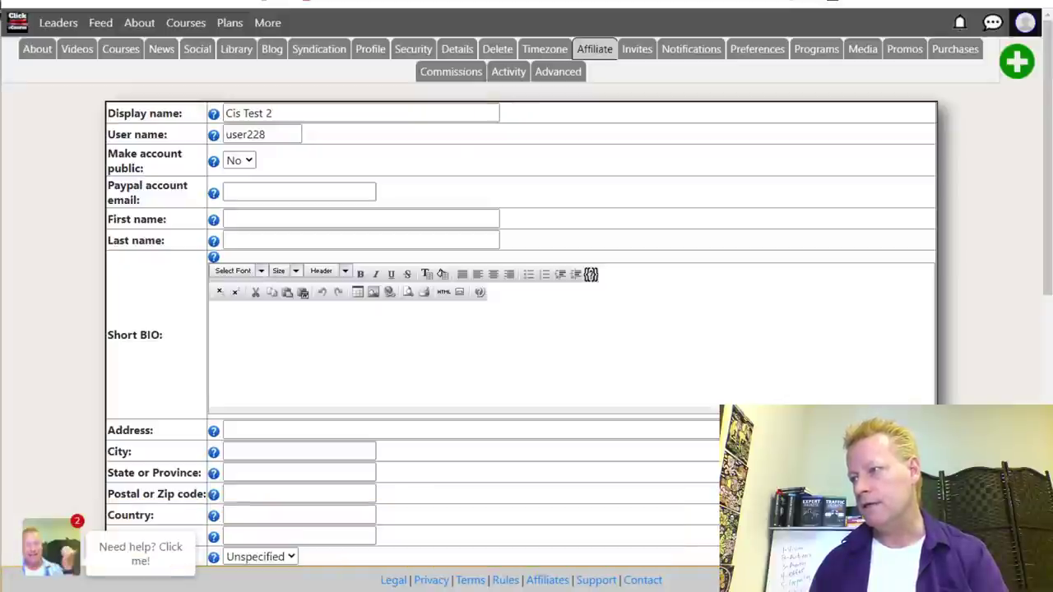
{"action": "left_click", "coordinate": [287, 113]}
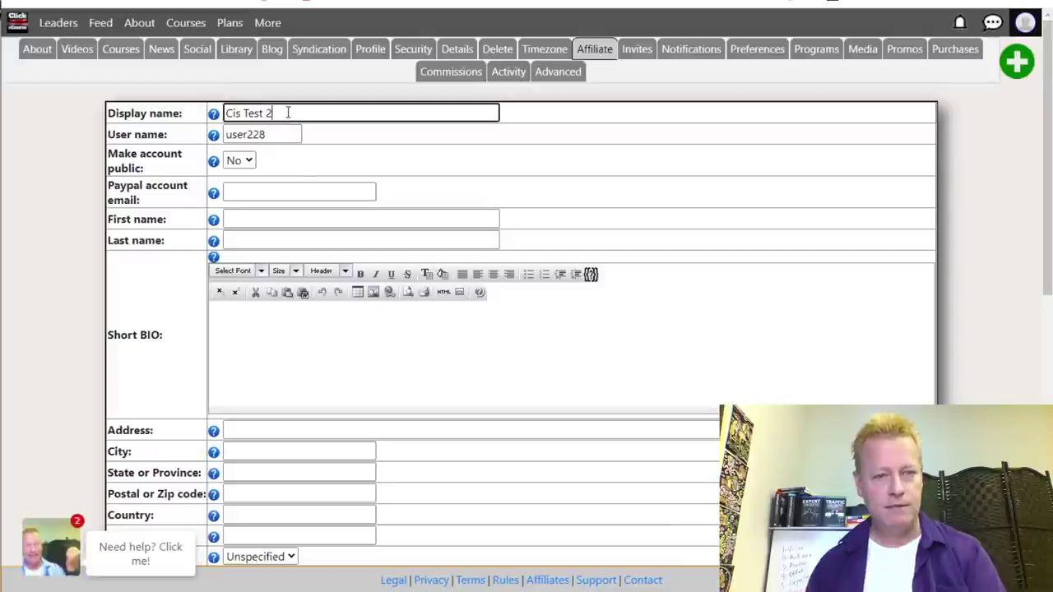
{"action": "type", "text": "338"}
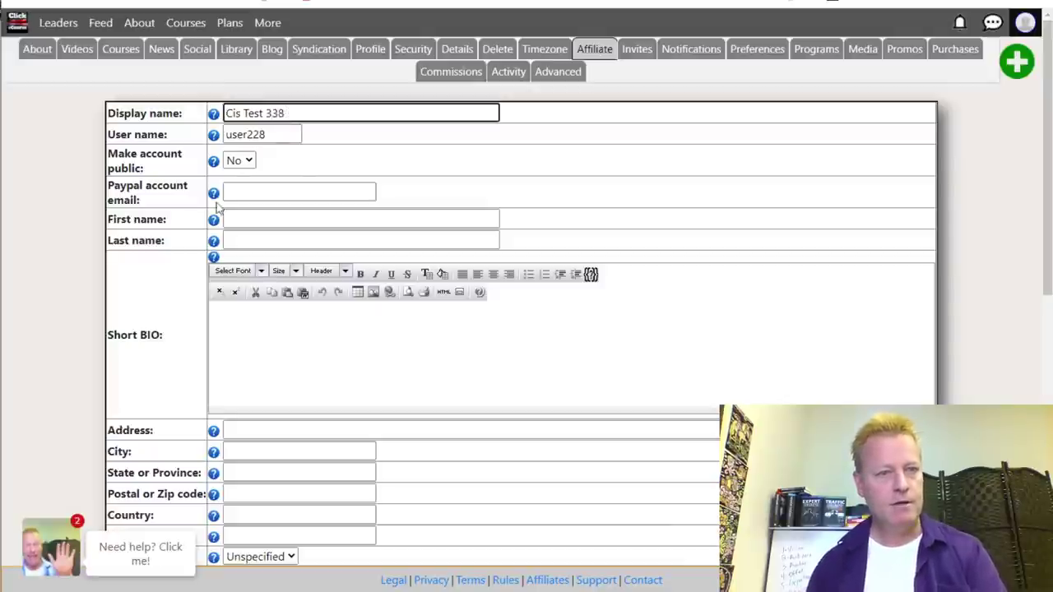
{"action": "double_click", "coordinate": [256, 139]}
{"action": "type", "text": "cis338"}
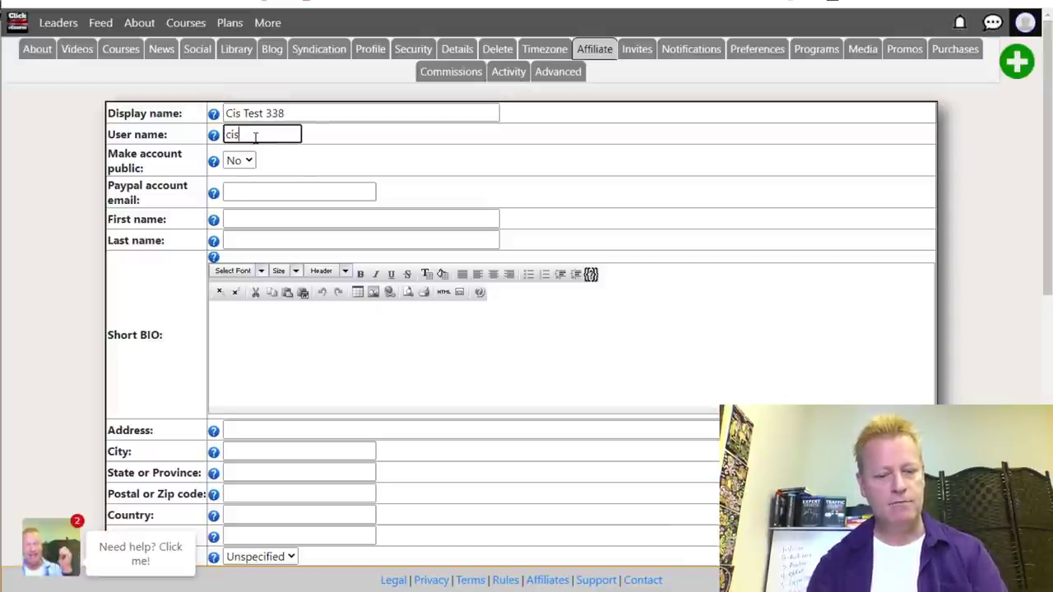
{"action": "double_click", "coordinate": [140, 133]}
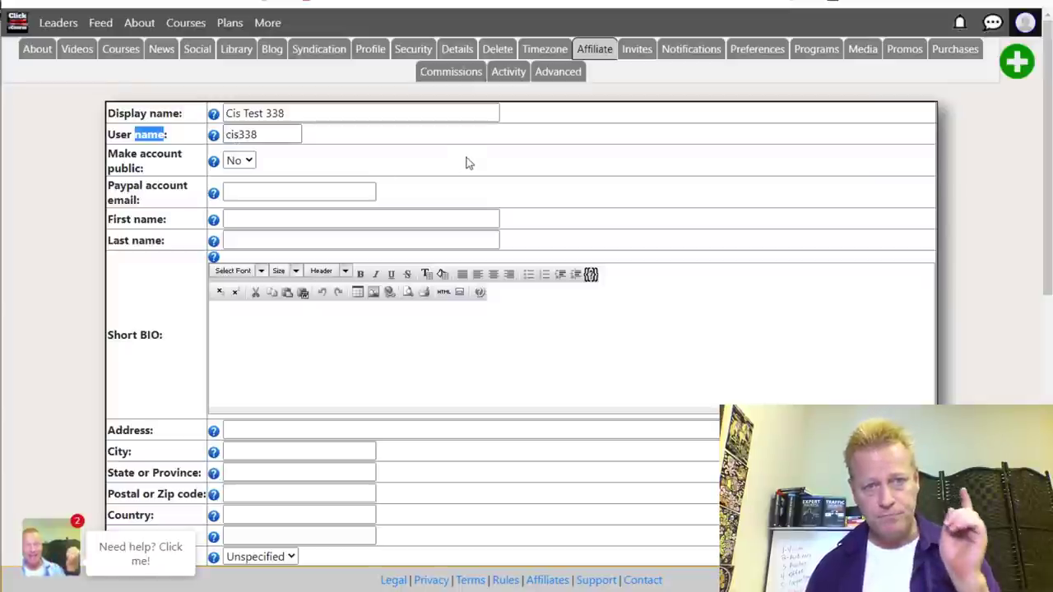
{"action": "left_click_drag", "start_coordinate": [225, 134], "coordinate": [435, 173]}
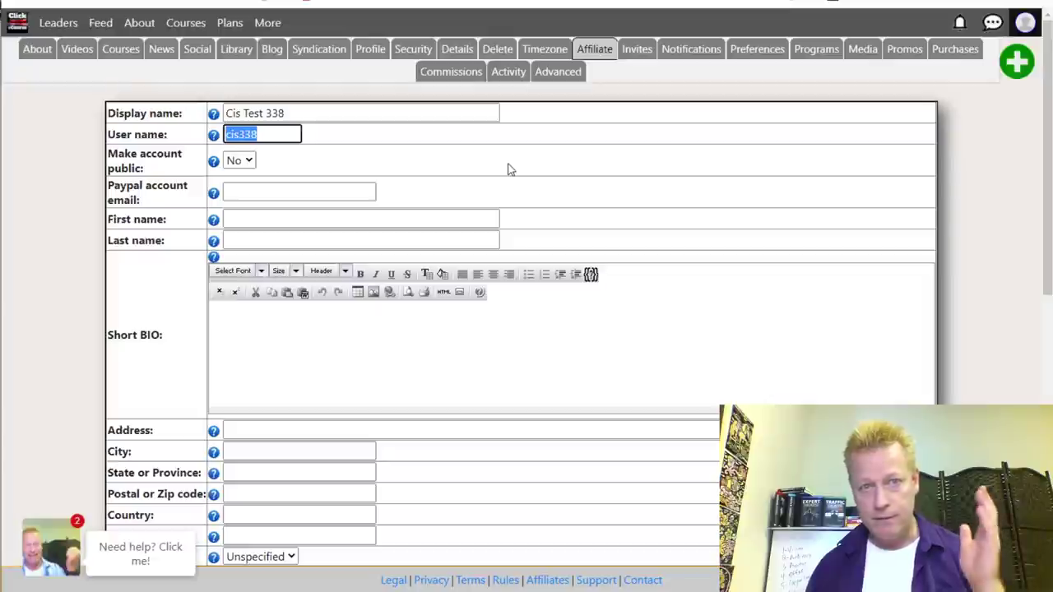
Set Make account public to Yes and enter the PayPal account email
{"action": "left_click", "coordinate": [247, 161]}
{"action": "left_click", "coordinate": [238, 182]}
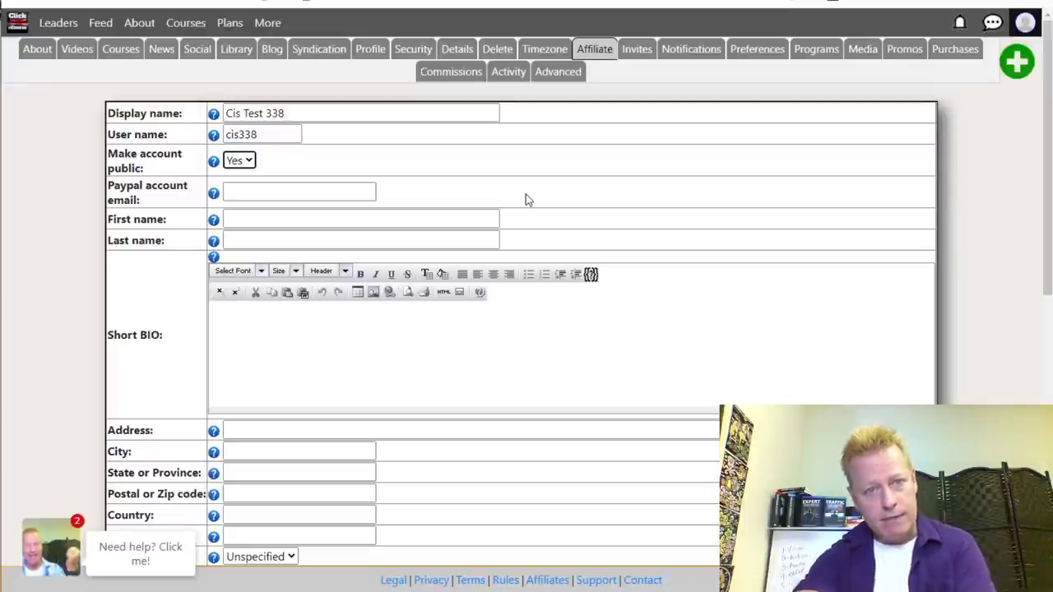
{"action": "left_click", "coordinate": [263, 194]}
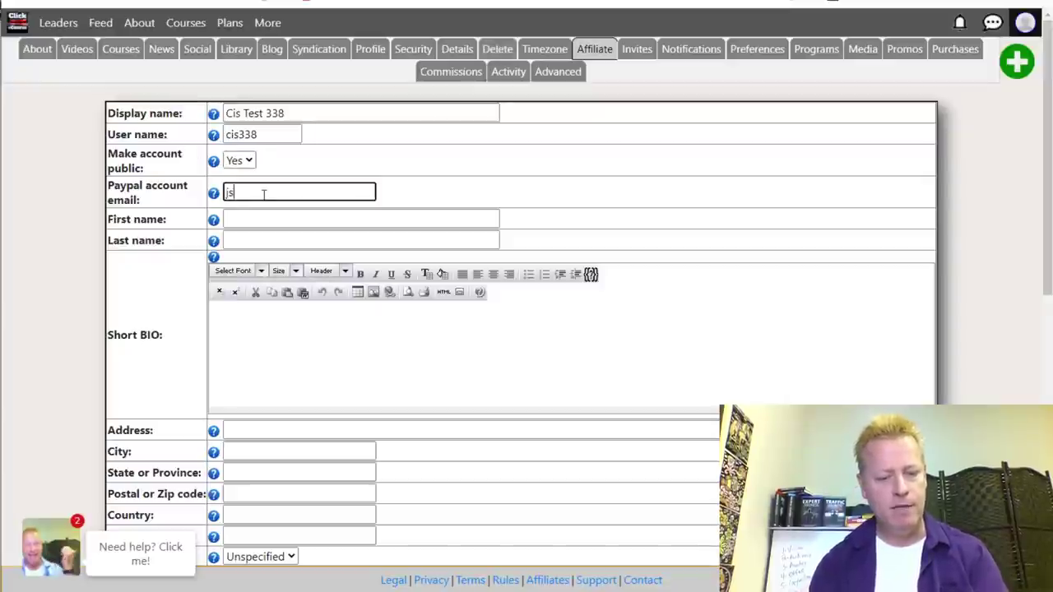
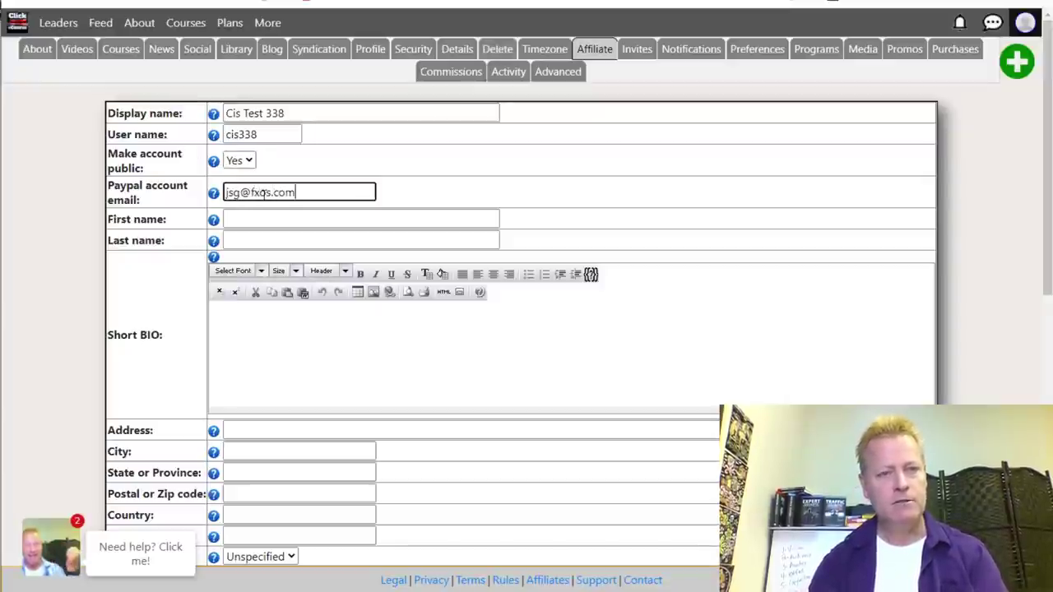
Fill in the first and last name and write a short test bio
{"action": "left_click", "coordinate": [257, 223]}
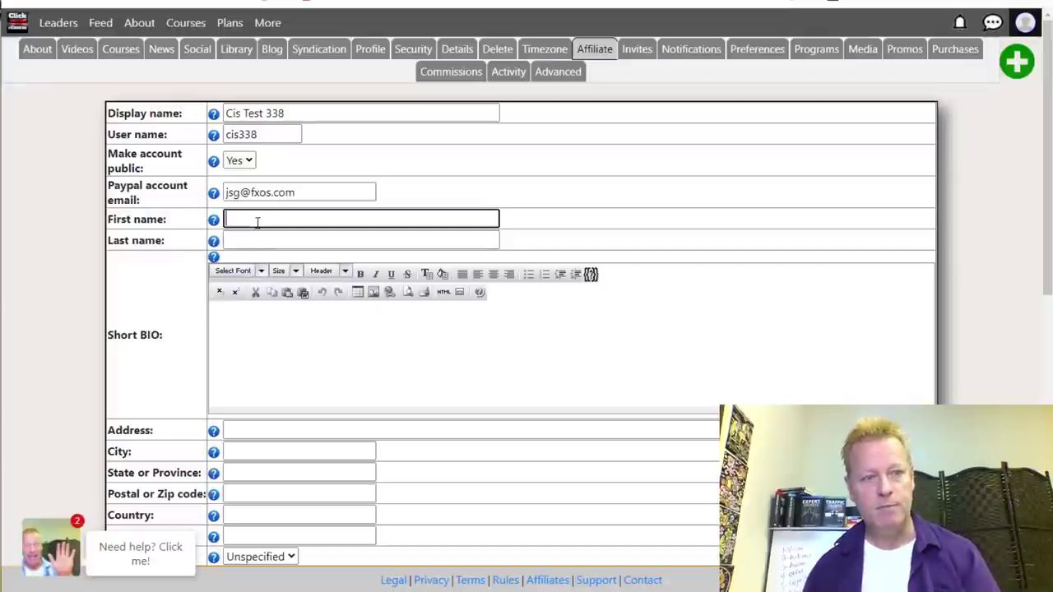
{"action": "type", "text": "Cis"}
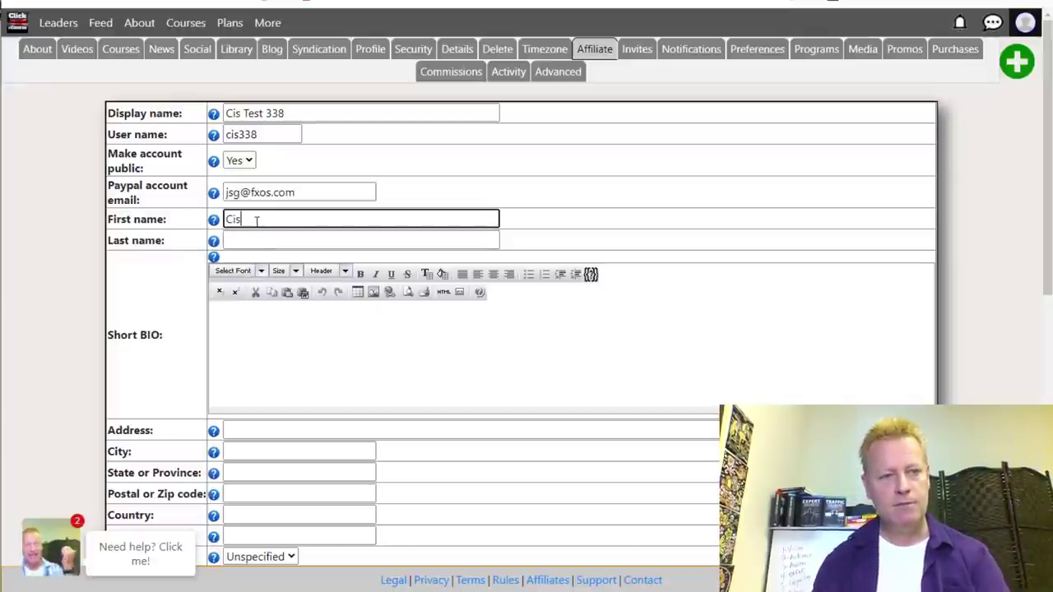
{"action": "key", "text": "Tab"}
{"action": "type", "text": "Test"}
{"action": "left_click", "coordinate": [303, 351]}
{"action": "type", "text": "This is a test t"}
{"action": "type", "text": "or cis338"}
Enter the street address, city, state, postal code, country and phone number
{"action": "scroll", "coordinate": [303, 351], "scroll_direction": "down", "scroll_amount": 3}
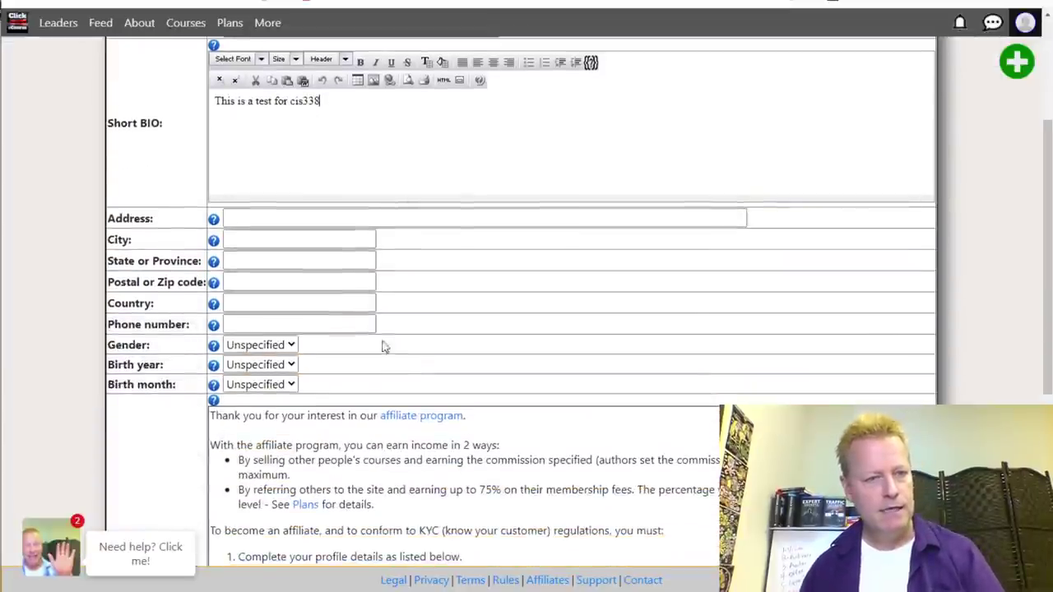
{"action": "left_click", "coordinate": [280, 219]}
{"action": "type", "text": "123 Main st"}
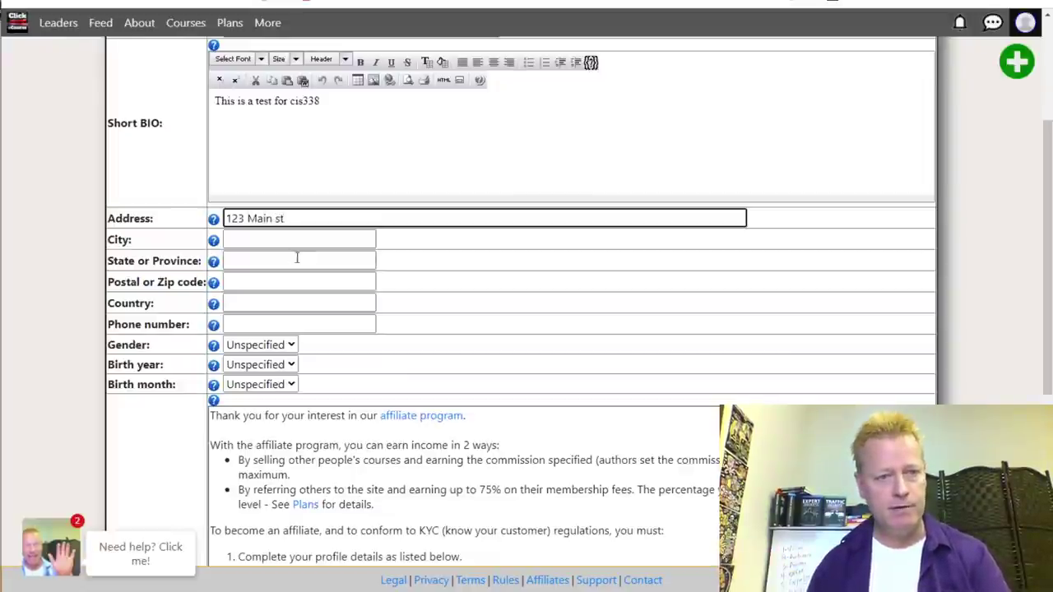
{"action": "left_click", "coordinate": [300, 241]}
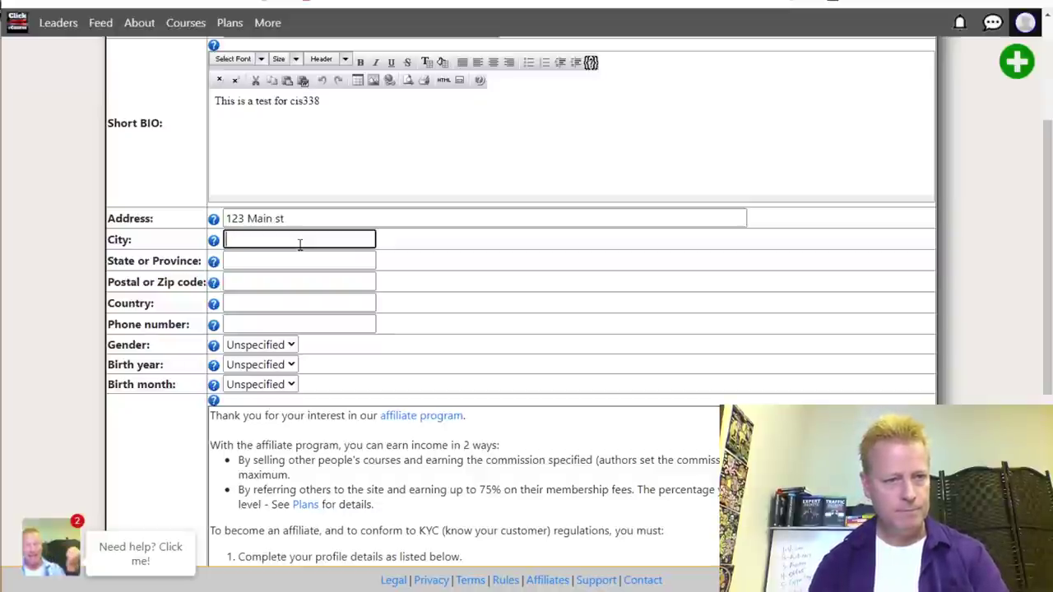
{"action": "type", "text": "Main"}
{"action": "key", "text": "Tab"}
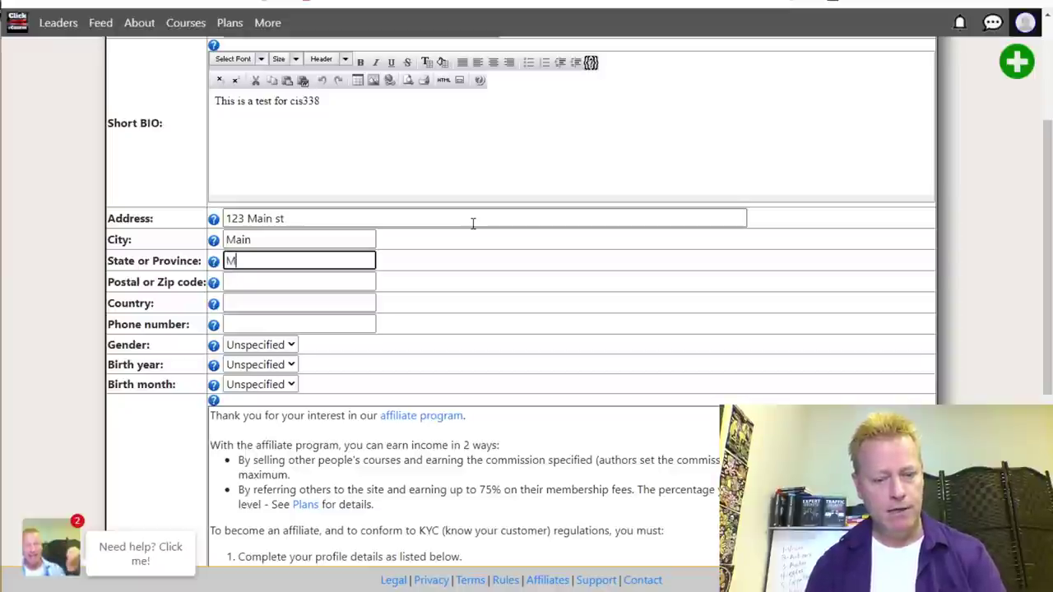
{"action": "type", "text": "N"}
{"action": "key", "text": "Tab"}
{"action": "key", "text": "Tab"}
{"action": "type", "text": "12345"}
{"action": "key", "text": "Tab"}
{"action": "key", "text": "Tab"}
{"action": "type", "text": "USA"}
{"action": "key", "text": "Tab"}
{"action": "key", "text": "Tab"}
{"action": "type", "text": "123-123-1234"}
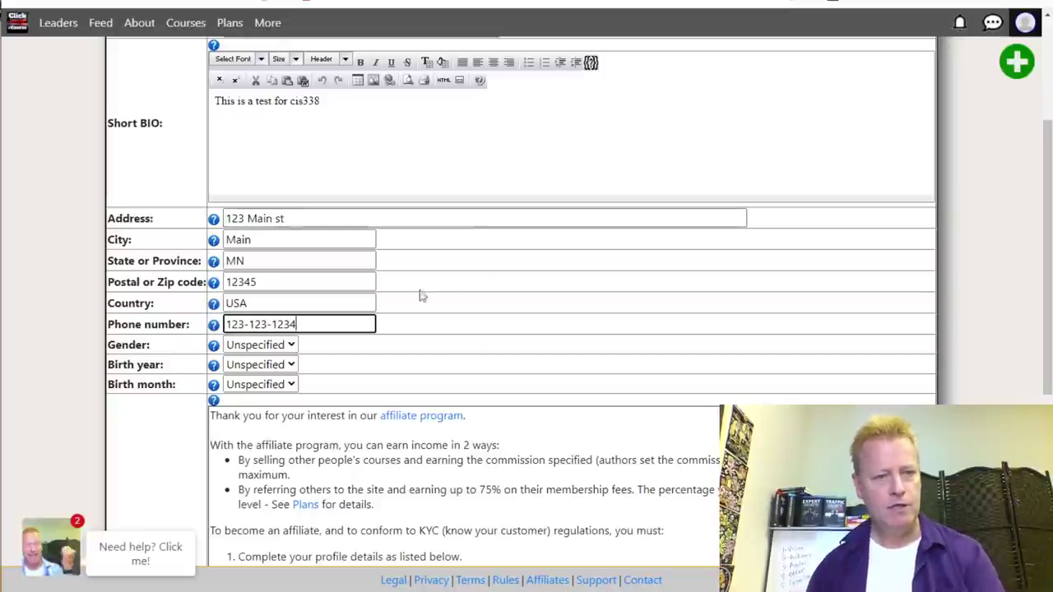
Set the Gender dropdown to Male
{"action": "left_click", "coordinate": [261, 346]}
{"action": "left_click", "coordinate": [263, 387]}
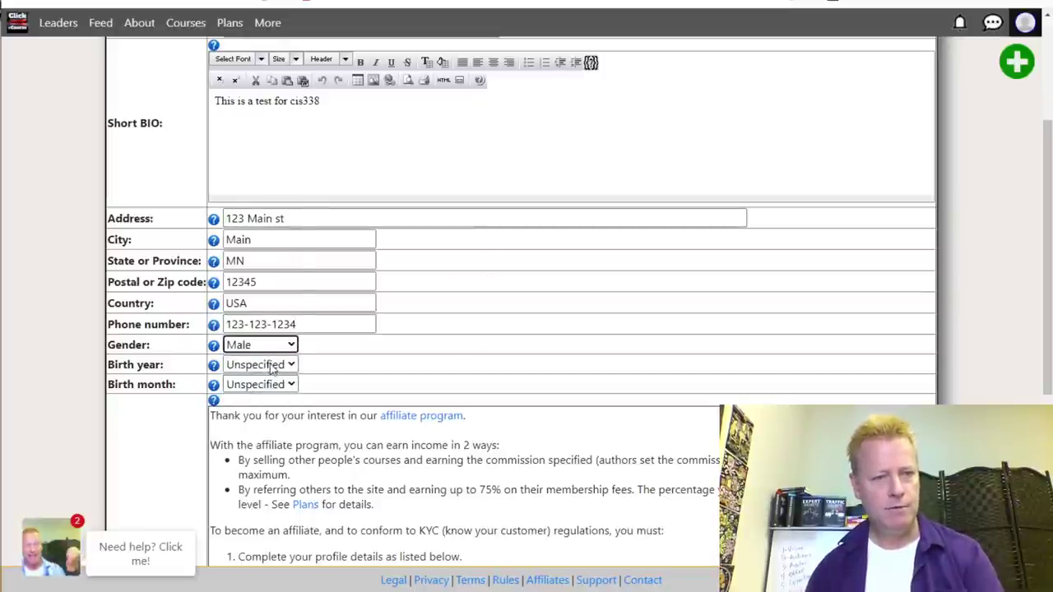
{"action": "left_click", "coordinate": [268, 367]}
{"action": "scroll", "coordinate": [282, 236], "scroll_direction": "down", "scroll_amount": 4}
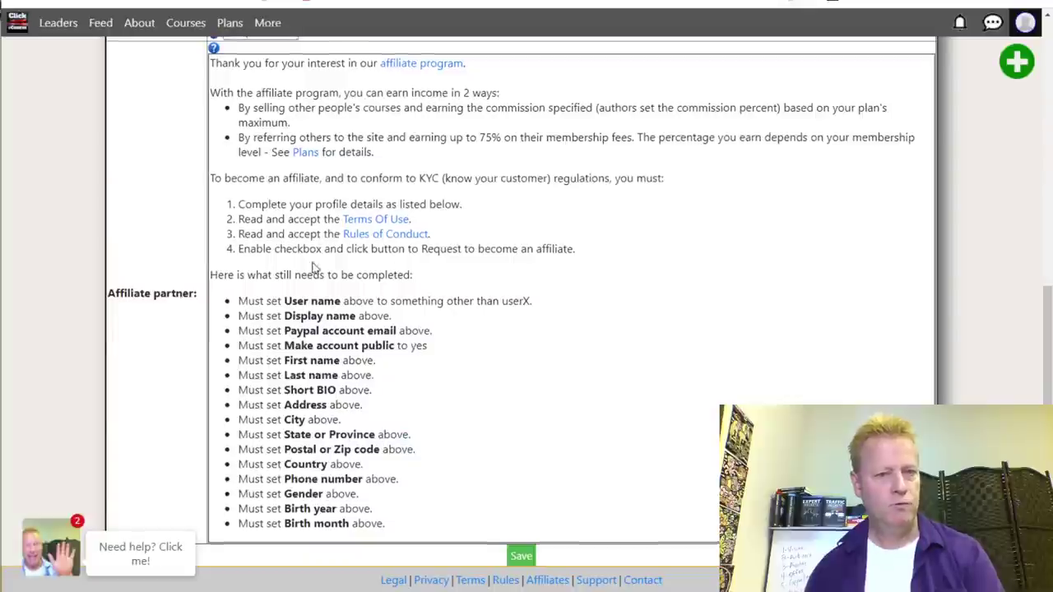
Set the birth year to 1978 and the birth month to May
{"action": "scroll", "coordinate": [293, 447], "scroll_direction": "up", "scroll_amount": 6}
{"action": "scroll", "coordinate": [493, 384], "scroll_direction": "down", "scroll_amount": 4}
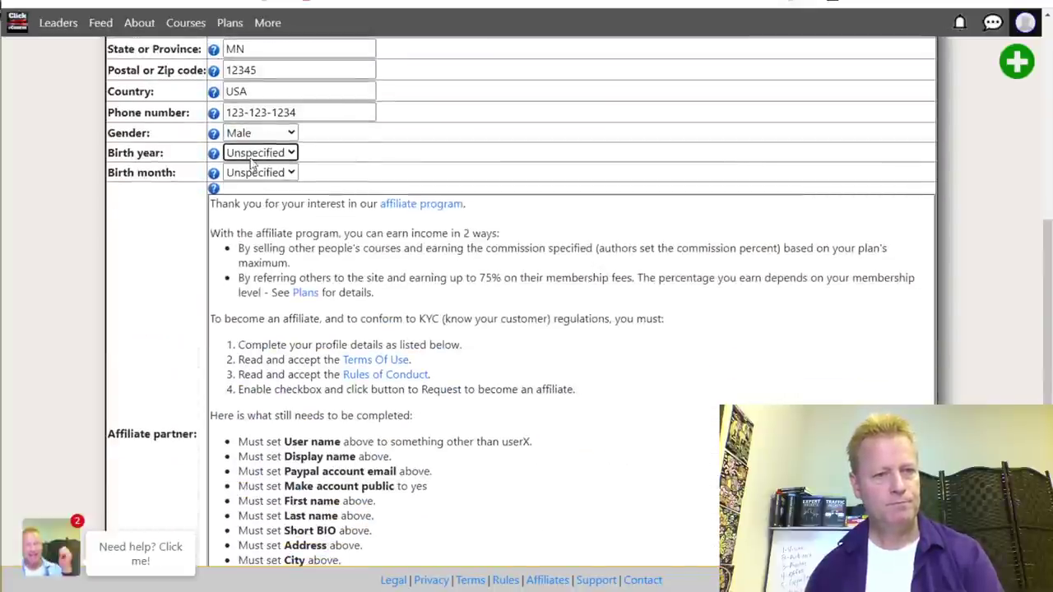
{"action": "left_click", "coordinate": [249, 156]}
{"action": "scroll", "coordinate": [259, 401], "scroll_direction": "down", "scroll_amount": 10}
{"action": "scroll", "coordinate": [259, 400], "scroll_direction": "down", "scroll_amount": 20}
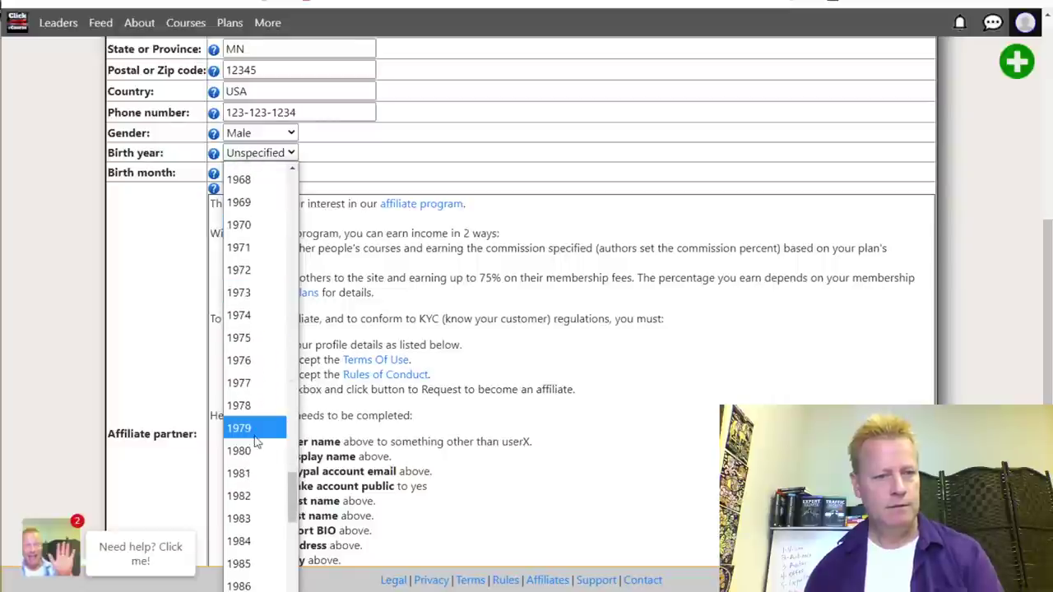
{"action": "left_click", "coordinate": [250, 405]}
{"action": "left_click", "coordinate": [257, 173]}
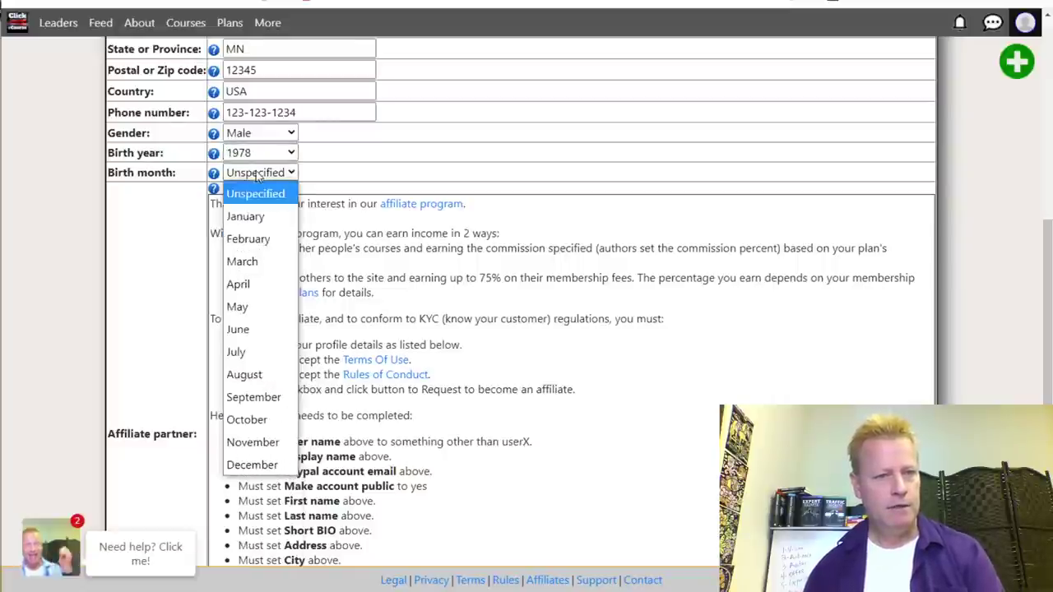
{"action": "left_click", "coordinate": [250, 309]}
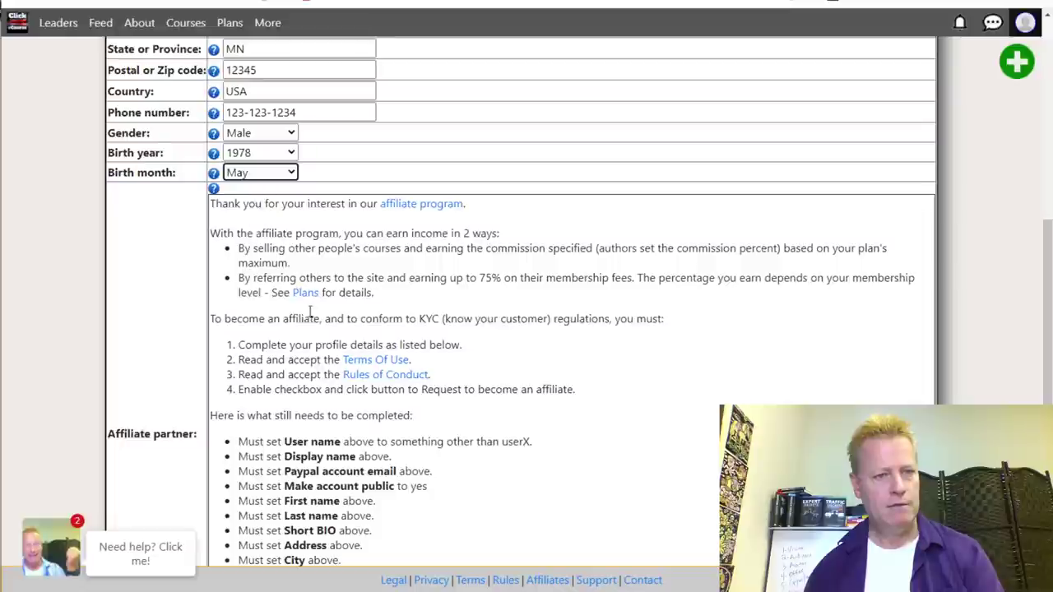
Review the requirements list and save the completed profile details
{"action": "scroll", "coordinate": [247, 234], "scroll_direction": "down", "scroll_amount": 2}
{"action": "scroll", "coordinate": [246, 230], "scroll_direction": "up", "scroll_amount": 3}
{"action": "left_click", "coordinate": [244, 224]}
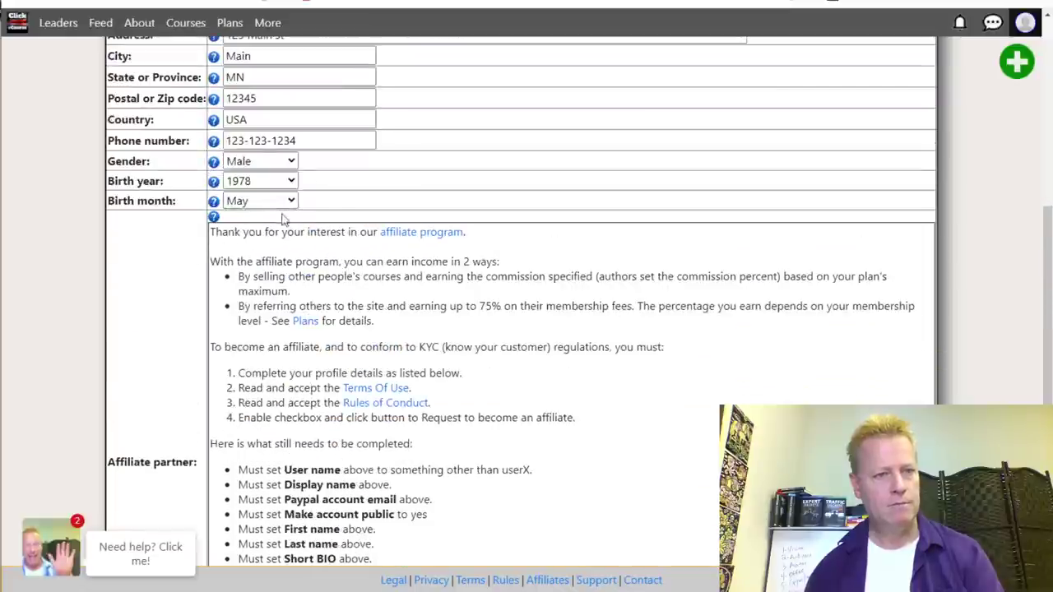
{"action": "scroll", "coordinate": [534, 210], "scroll_direction": "down", "scroll_amount": 1}
{"action": "scroll", "coordinate": [542, 211], "scroll_direction": "down", "scroll_amount": 3}
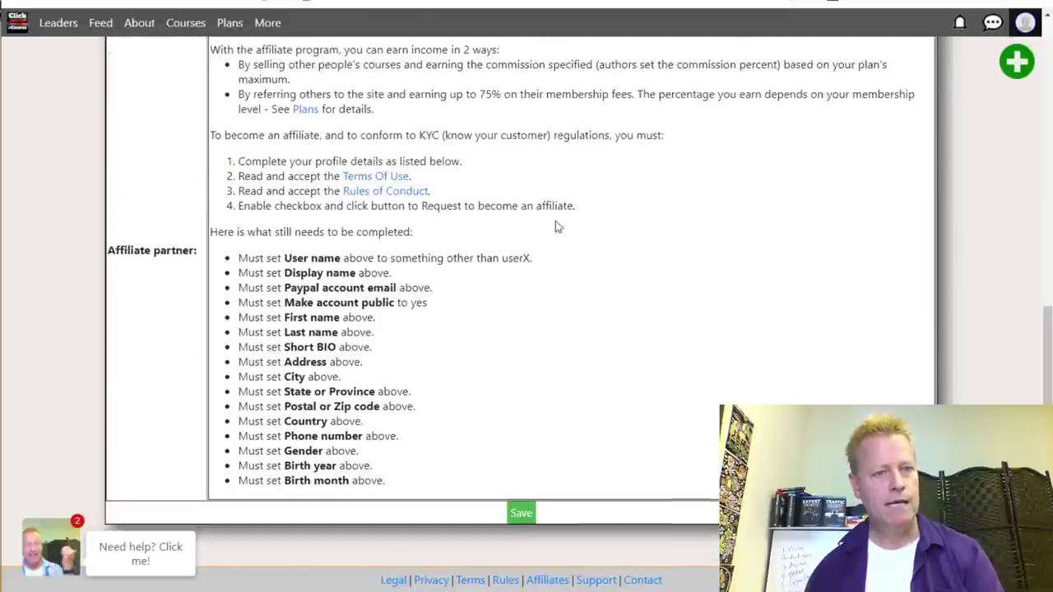
{"action": "scroll", "coordinate": [563, 240], "scroll_direction": "up", "scroll_amount": 2}
{"action": "scroll", "coordinate": [562, 239], "scroll_direction": "down", "scroll_amount": 2}
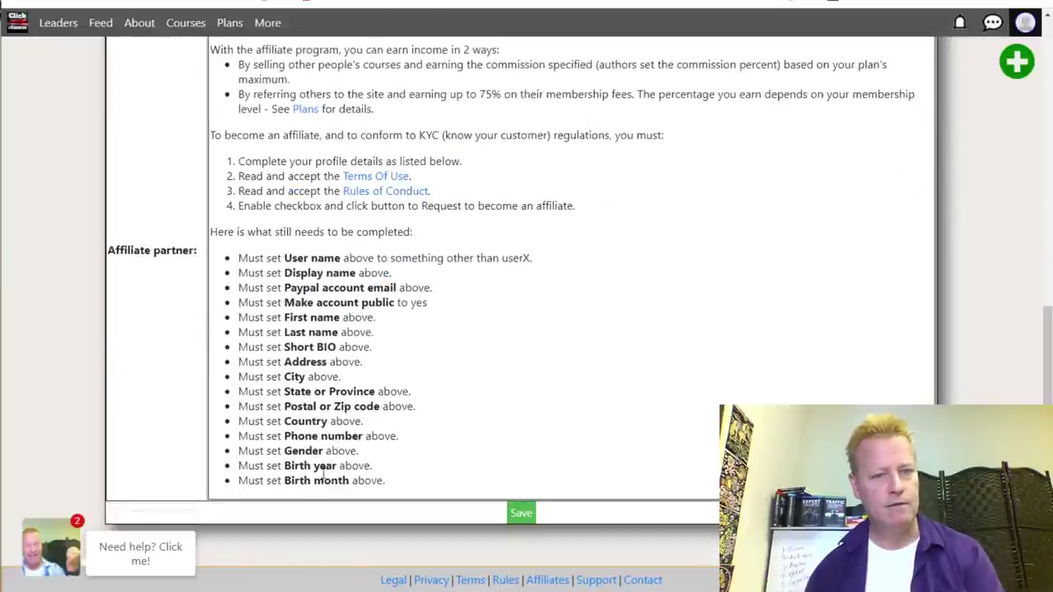
{"action": "scroll", "coordinate": [321, 347], "scroll_direction": "up", "scroll_amount": 3}
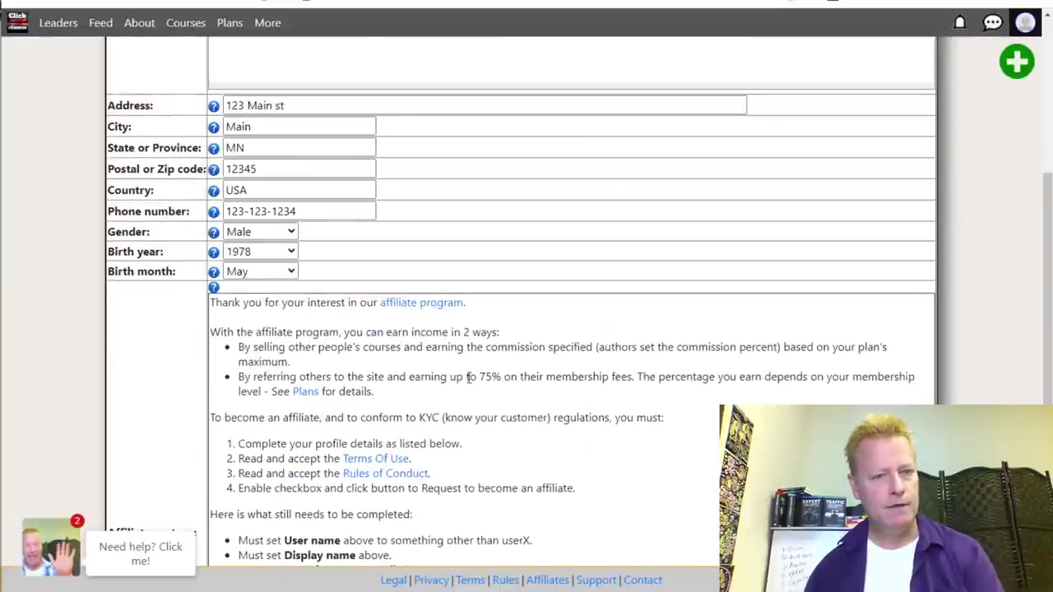
{"action": "scroll", "coordinate": [369, 376], "scroll_direction": "down", "scroll_amount": 3}
{"action": "left_click", "coordinate": [522, 513]}
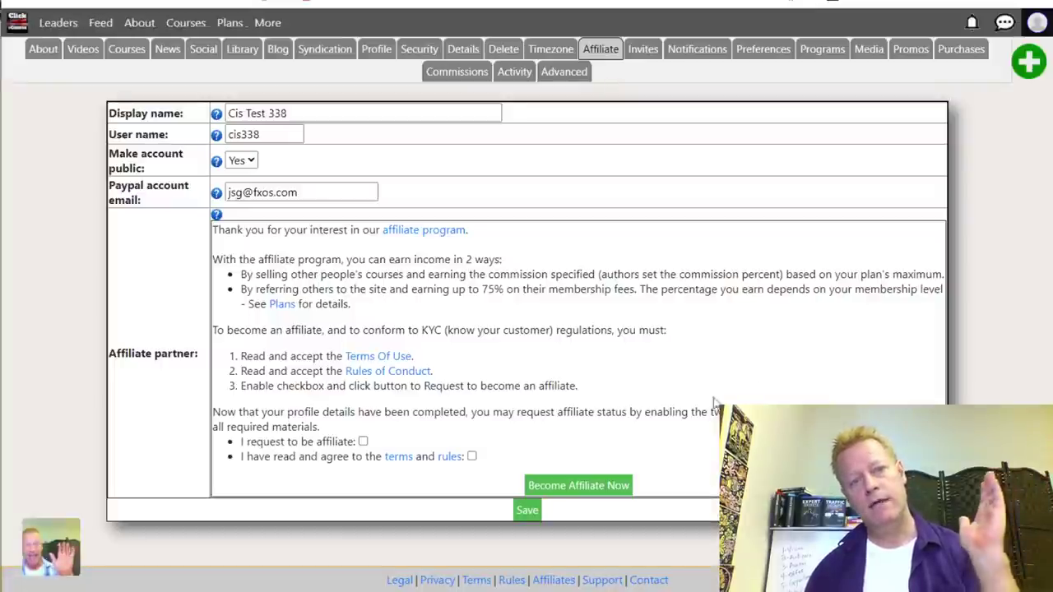
Tick the affiliate request and read and accept the Terms of Use
{"action": "left_click", "coordinate": [363, 442]}
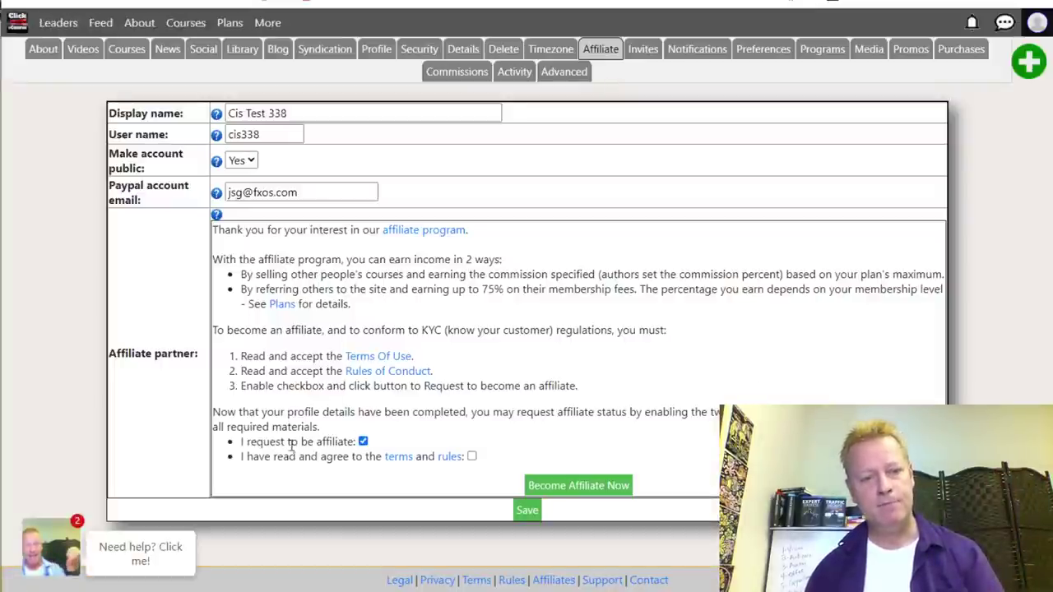
{"action": "left_click_drag", "start_coordinate": [287, 442], "coordinate": [341, 445]}
{"action": "left_click_drag", "start_coordinate": [240, 442], "coordinate": [350, 444]}
{"action": "left_click_drag", "start_coordinate": [273, 457], "coordinate": [383, 456]}
{"action": "left_click", "coordinate": [399, 458]}
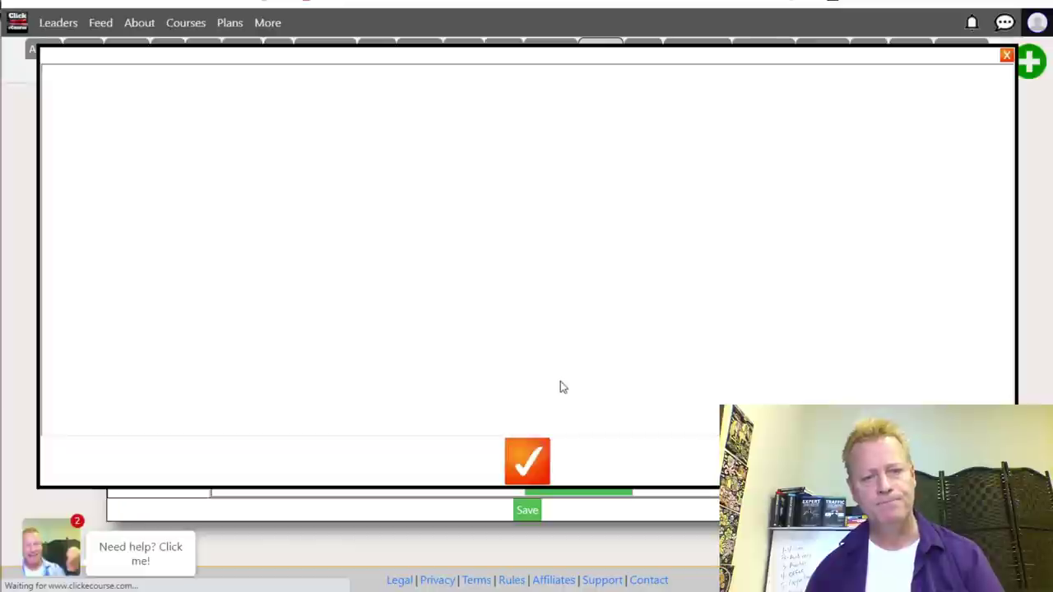
{"action": "scroll", "coordinate": [411, 247], "scroll_direction": "down", "scroll_amount": 12}
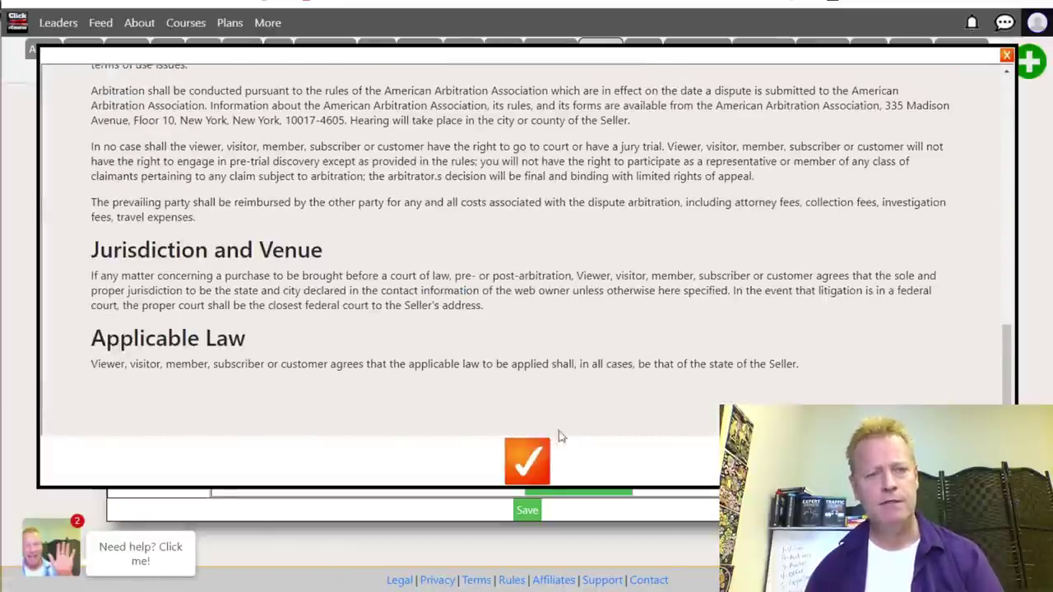
{"action": "left_click", "coordinate": [522, 463]}
Accept the Rules of Conduct, tick the agreement and submit Become Affiliate Now
{"action": "left_click", "coordinate": [440, 458]}
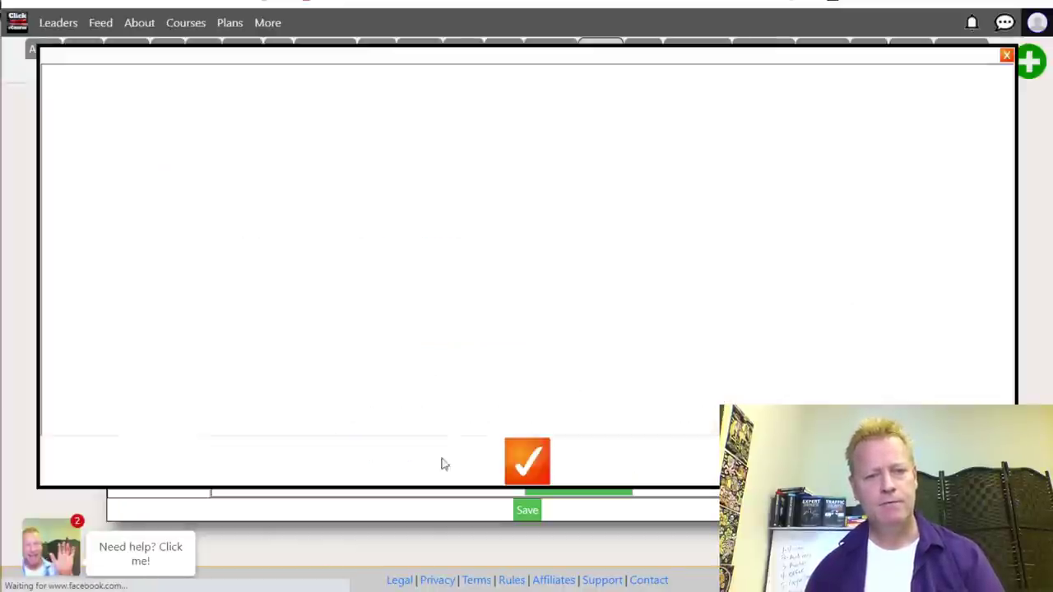
{"action": "scroll", "coordinate": [459, 279], "scroll_direction": "down", "scroll_amount": 4}
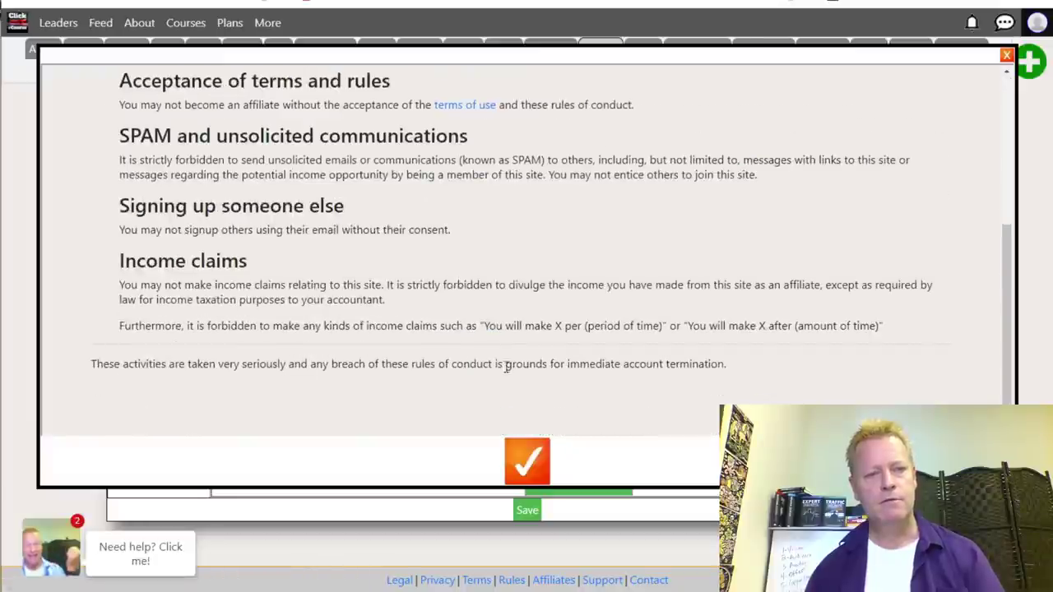
{"action": "scroll", "coordinate": [506, 368], "scroll_direction": "up", "scroll_amount": 5}
{"action": "left_click", "coordinate": [526, 463]}
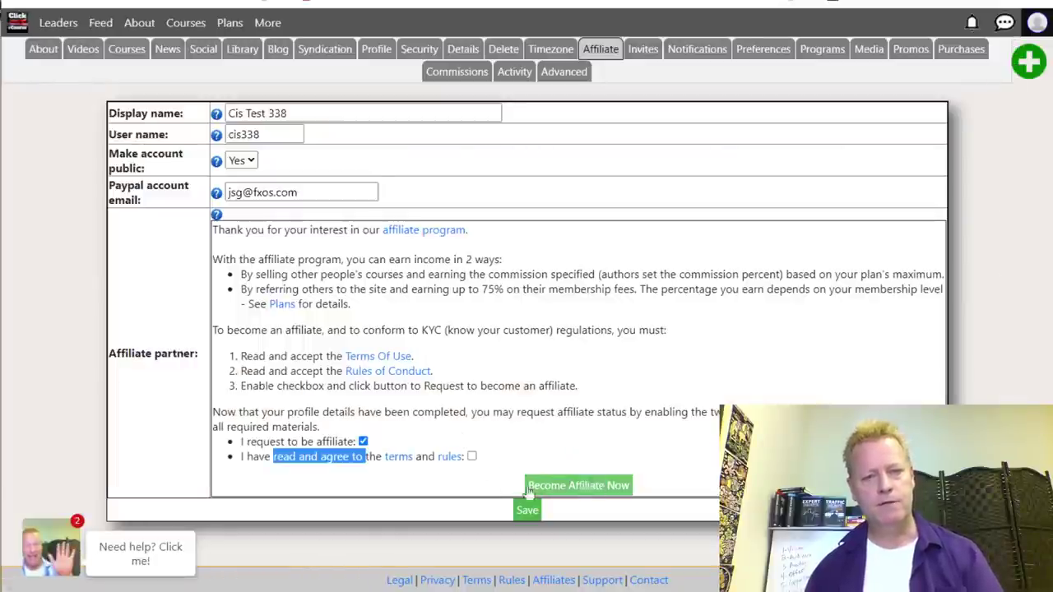
{"action": "left_click", "coordinate": [471, 455]}
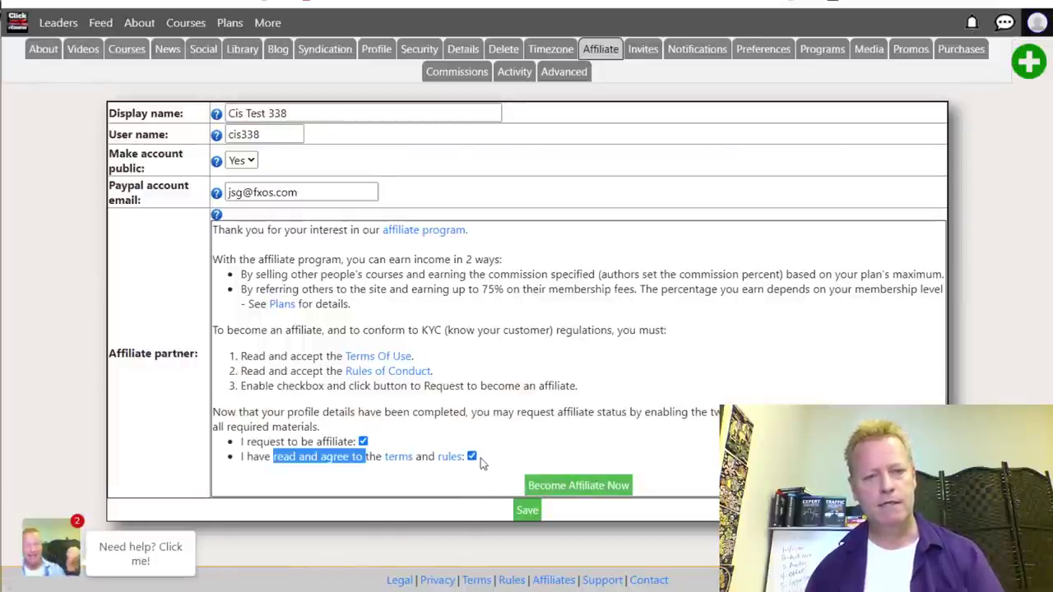
{"action": "left_click", "coordinate": [589, 487]}
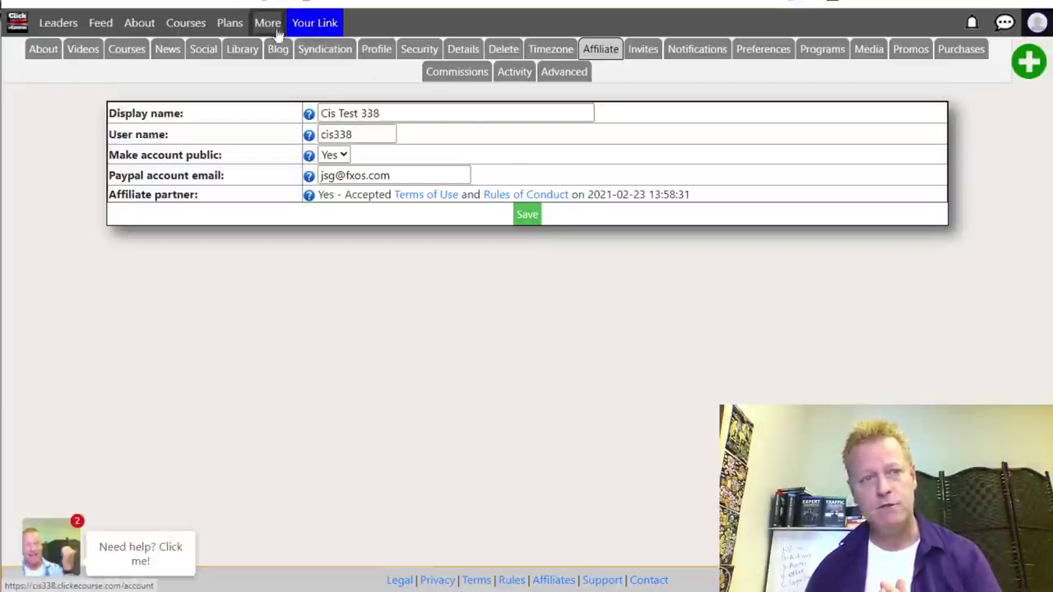
View the affiliate referral URL for the membership Plans page, then close the dialog
{"action": "left_click", "coordinate": [141, 28]}
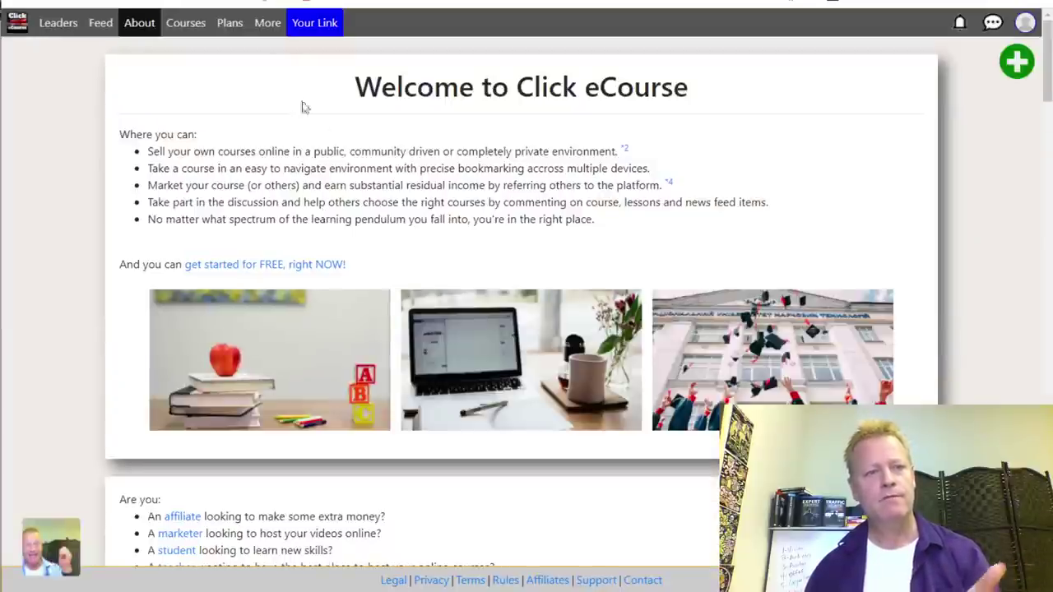
{"action": "left_click", "coordinate": [232, 25]}
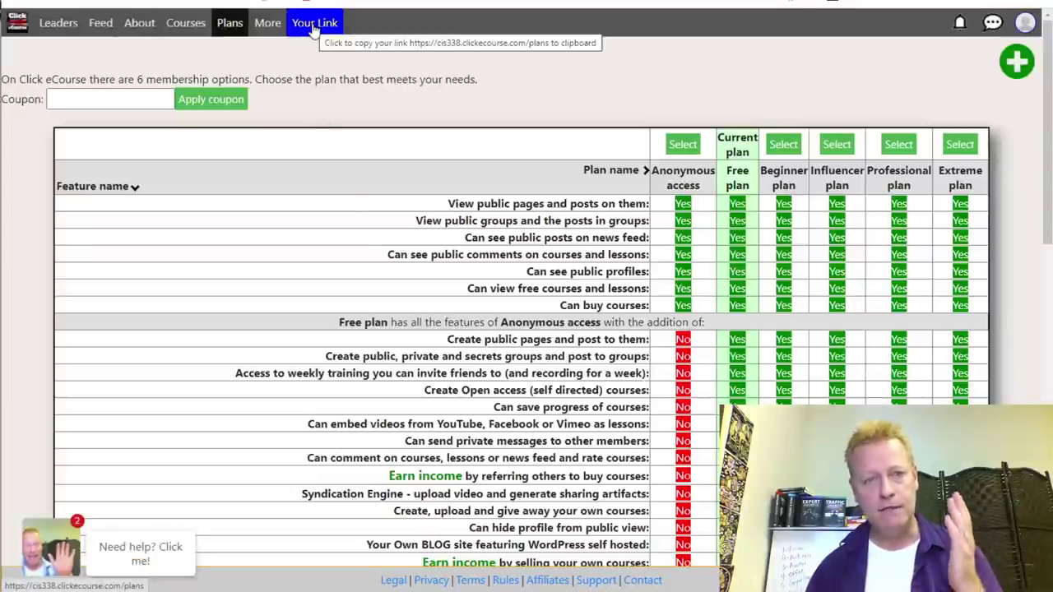
{"action": "left_click", "coordinate": [313, 25]}
{"action": "left_click_drag", "start_coordinate": [624, 263], "coordinate": [417, 268]}
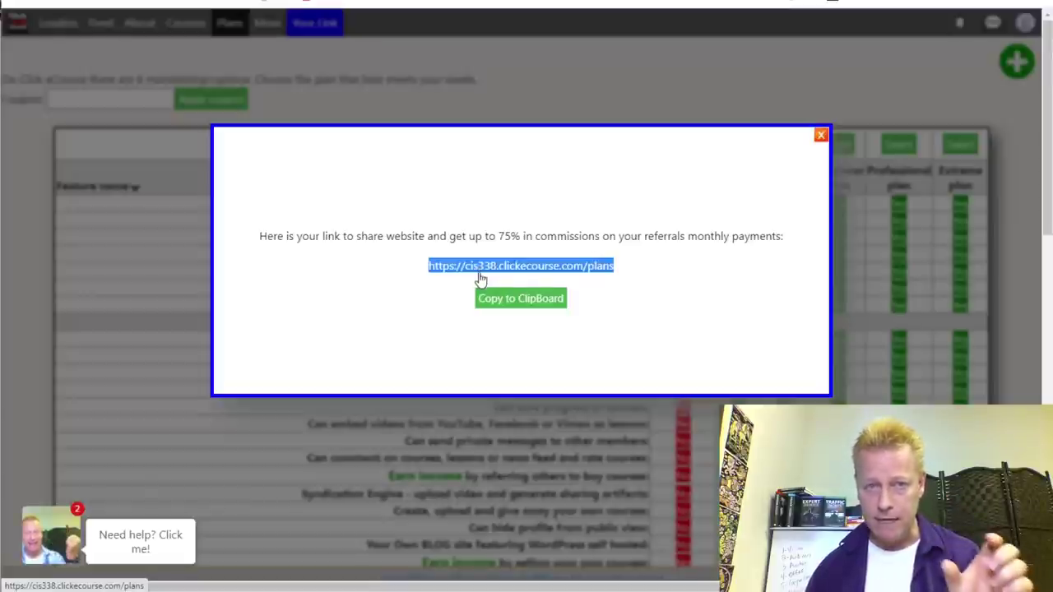
{"action": "left_click", "coordinate": [592, 285]}
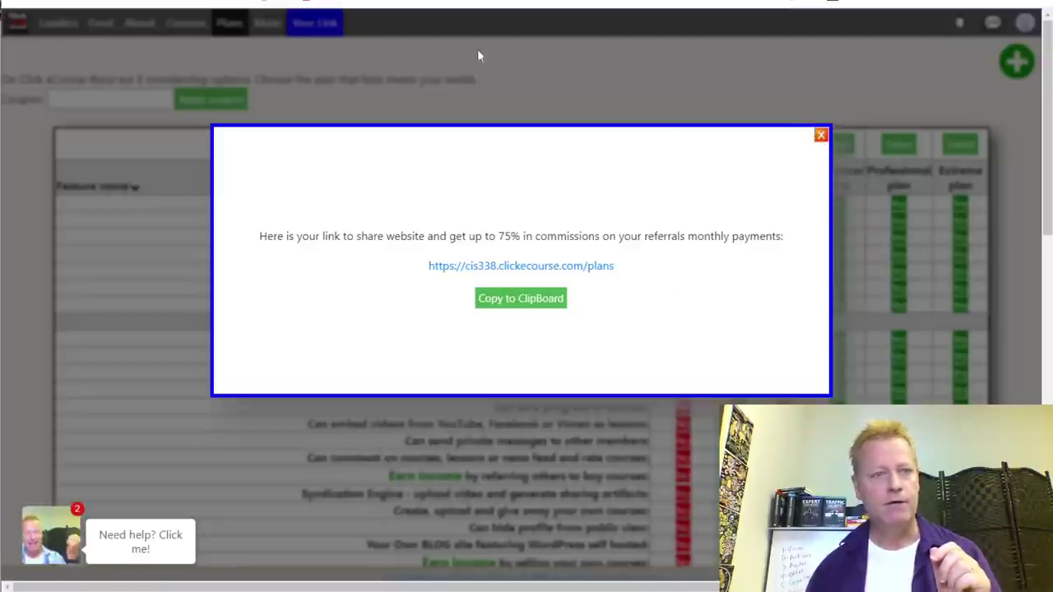
{"action": "left_click", "coordinate": [820, 135]}
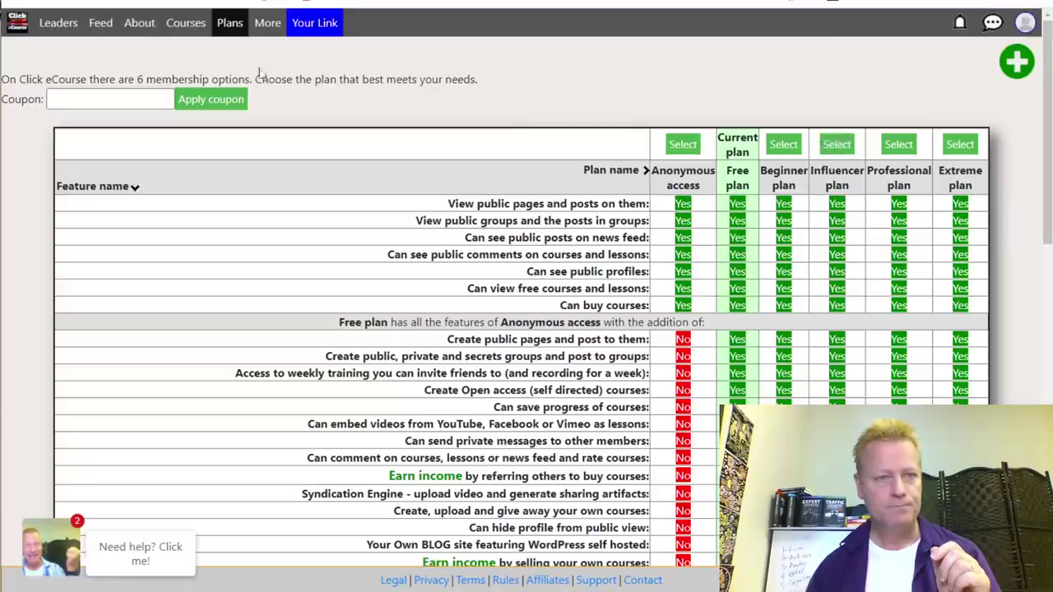
Show the referral link for the Courses page and close it
{"action": "left_click", "coordinate": [185, 26]}
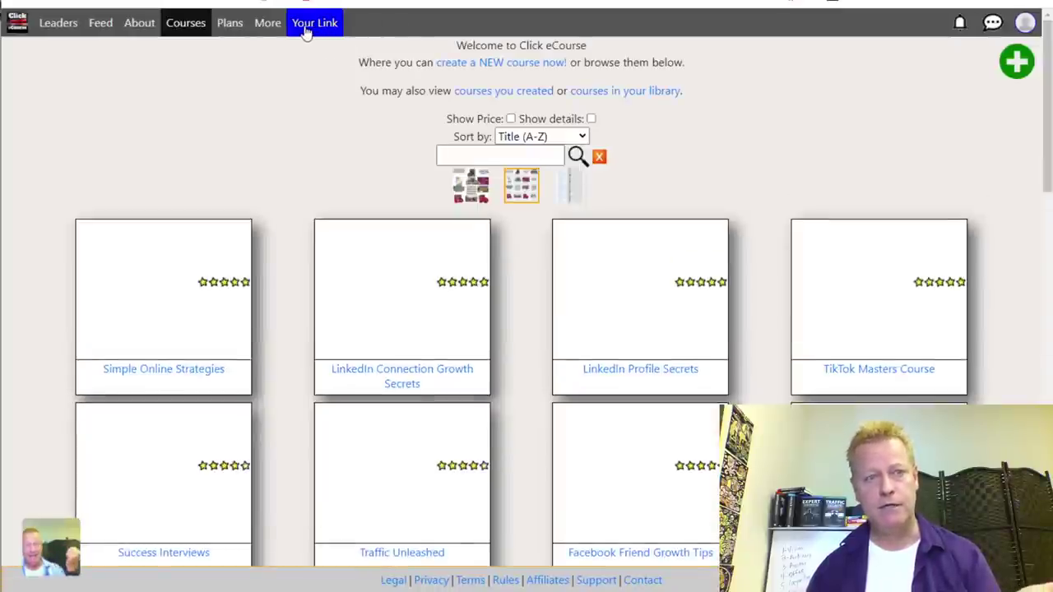
{"action": "left_click", "coordinate": [320, 27]}
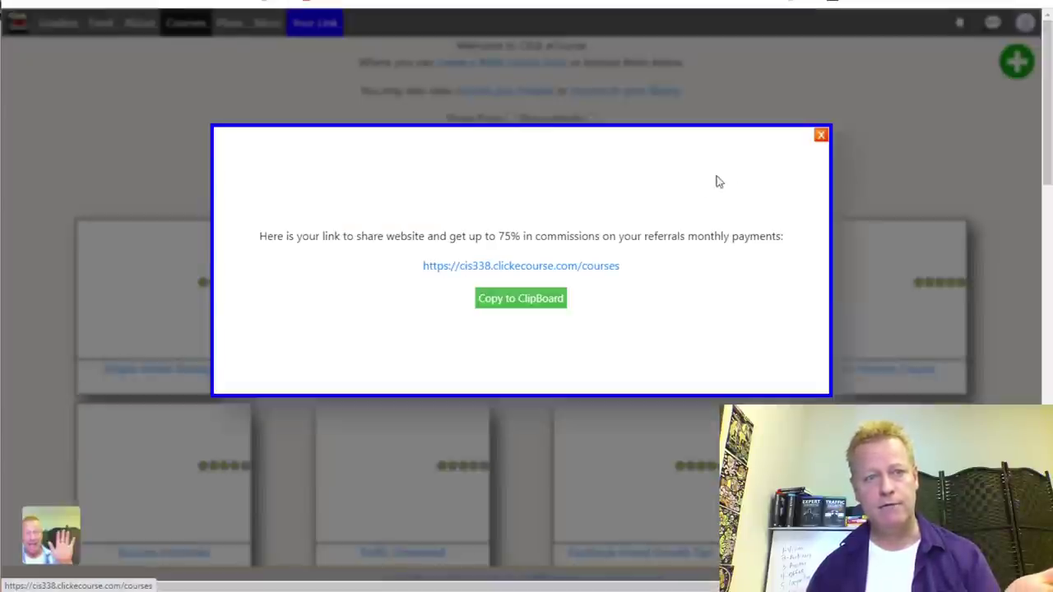
{"action": "left_click_drag", "start_coordinate": [623, 266], "coordinate": [528, 266]}
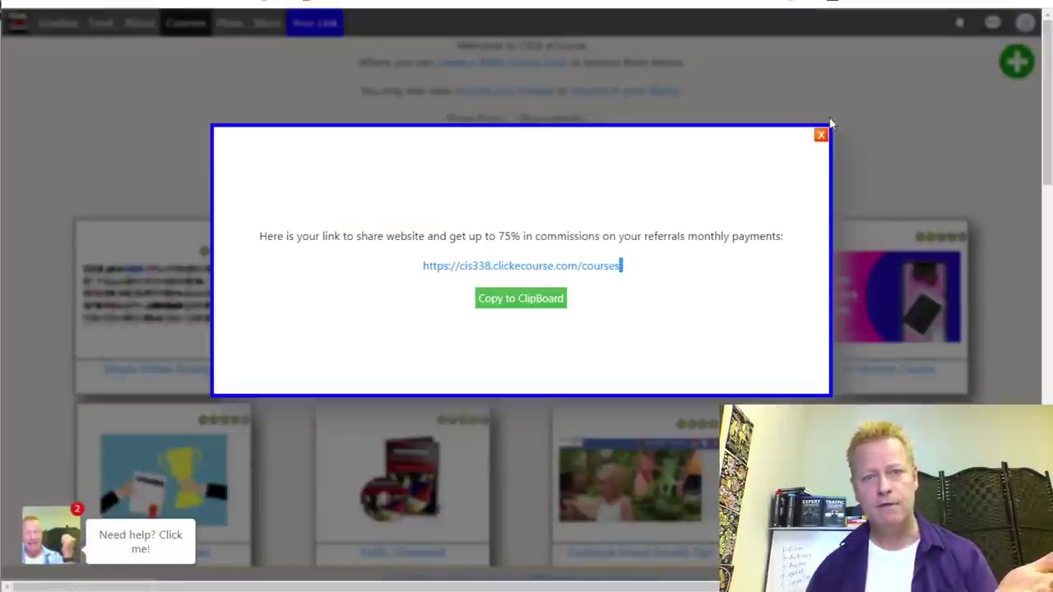
{"action": "left_click", "coordinate": [820, 135]}
Open WordPress Training Kit Basic and view its 90.00% commission referral link
{"action": "scroll", "coordinate": [750, 348], "scroll_direction": "down", "scroll_amount": 3}
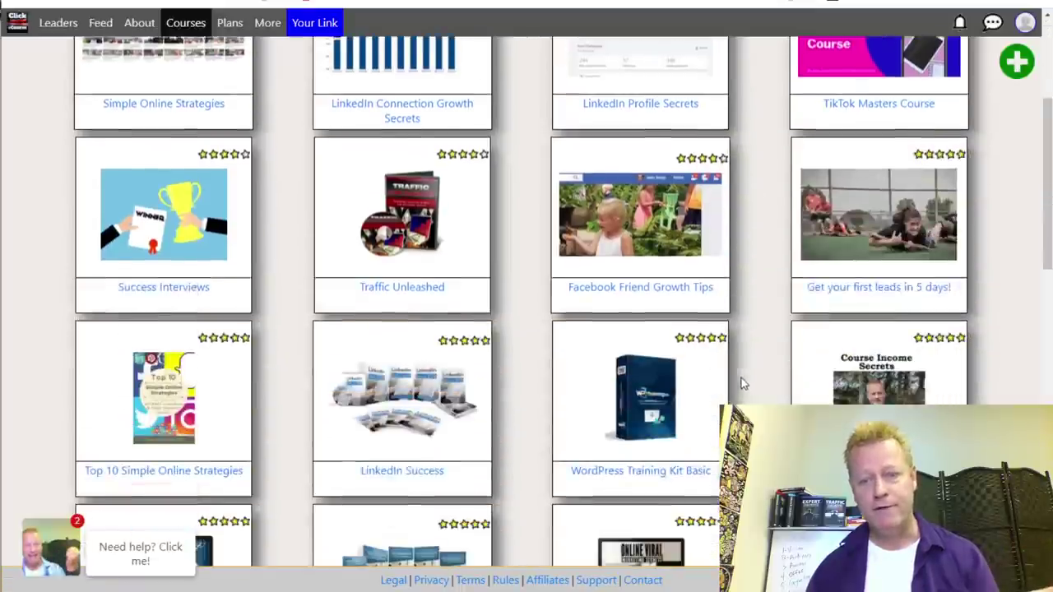
{"action": "left_click", "coordinate": [658, 399]}
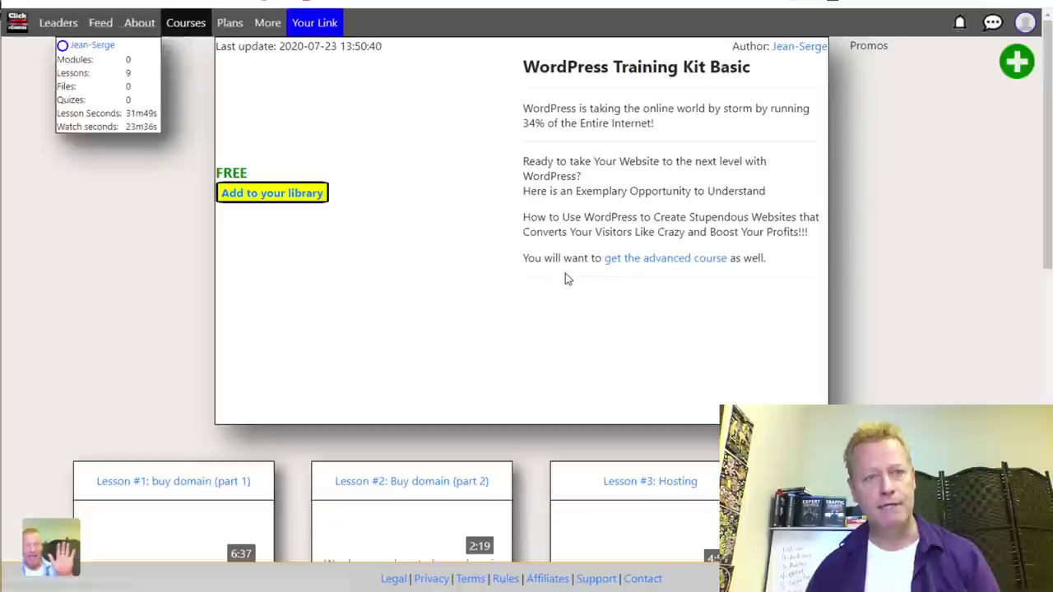
{"action": "left_click", "coordinate": [314, 23]}
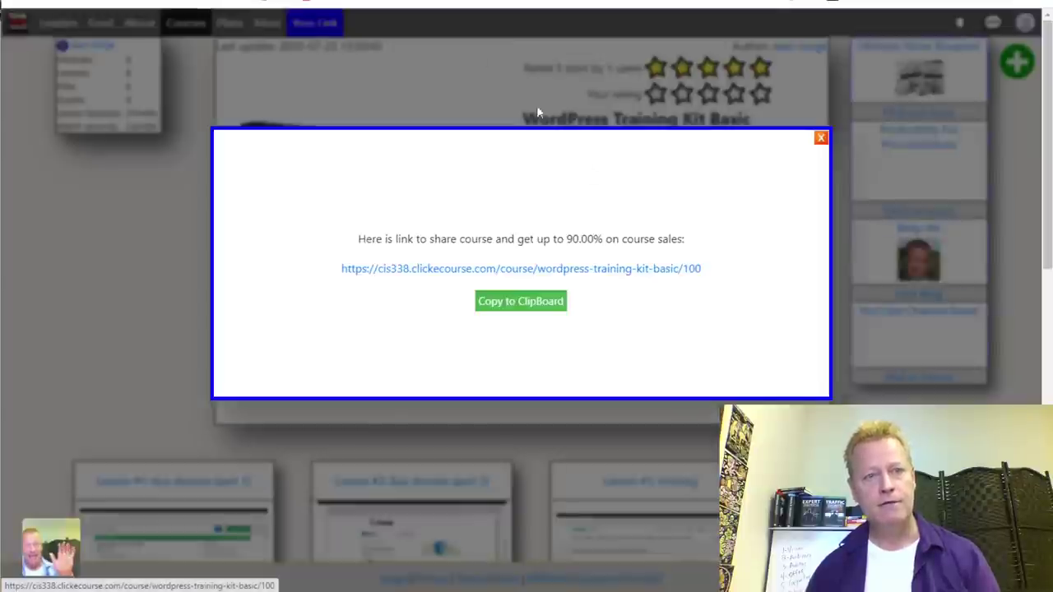
{"action": "left_click_drag", "start_coordinate": [714, 270], "coordinate": [537, 270]}
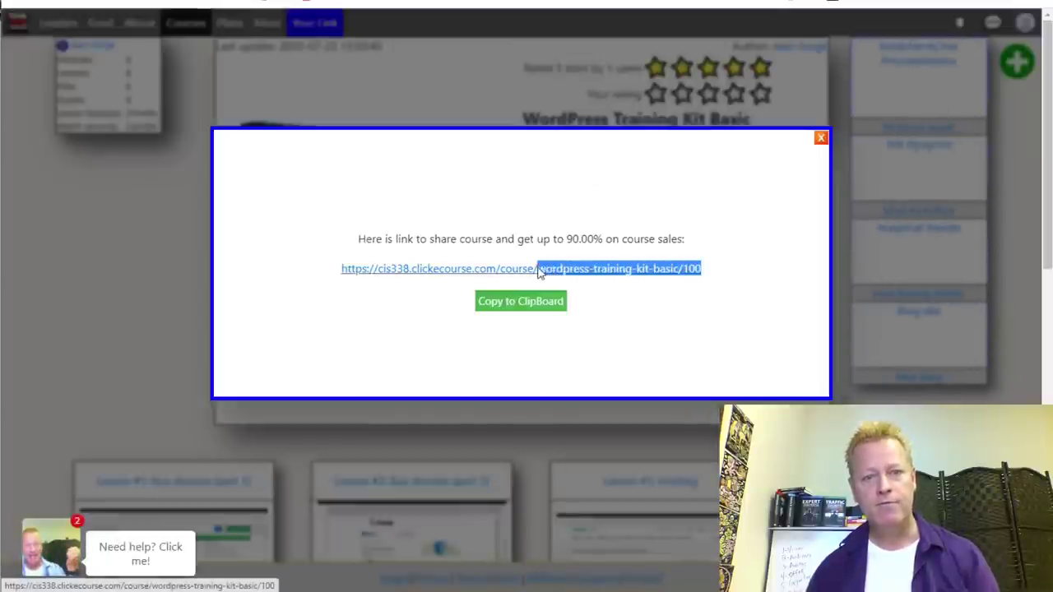
{"action": "left_click", "coordinate": [730, 279]}
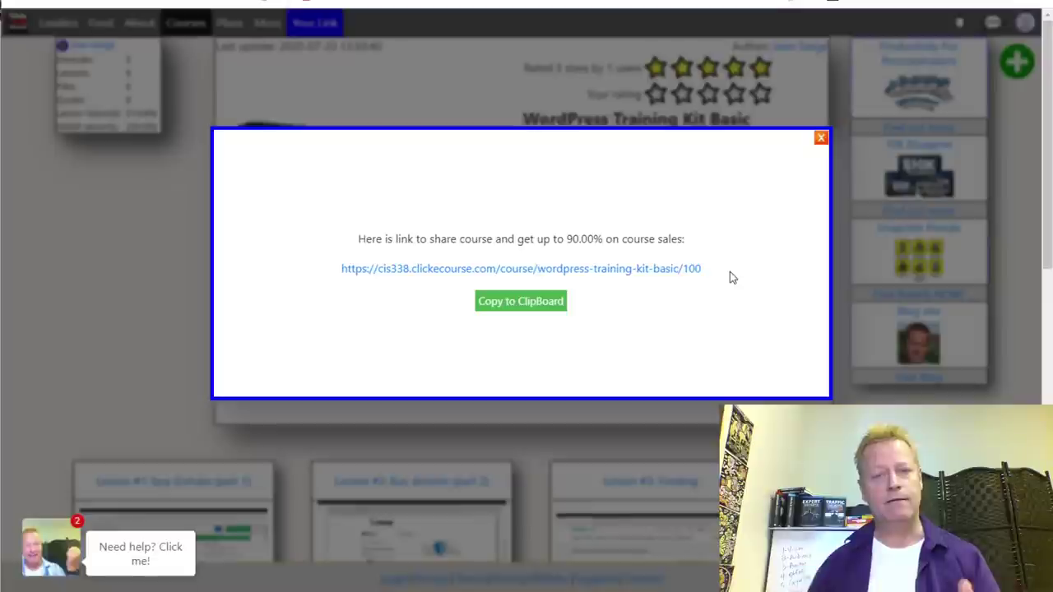
{"action": "left_click_drag", "start_coordinate": [557, 239], "coordinate": [628, 240]}
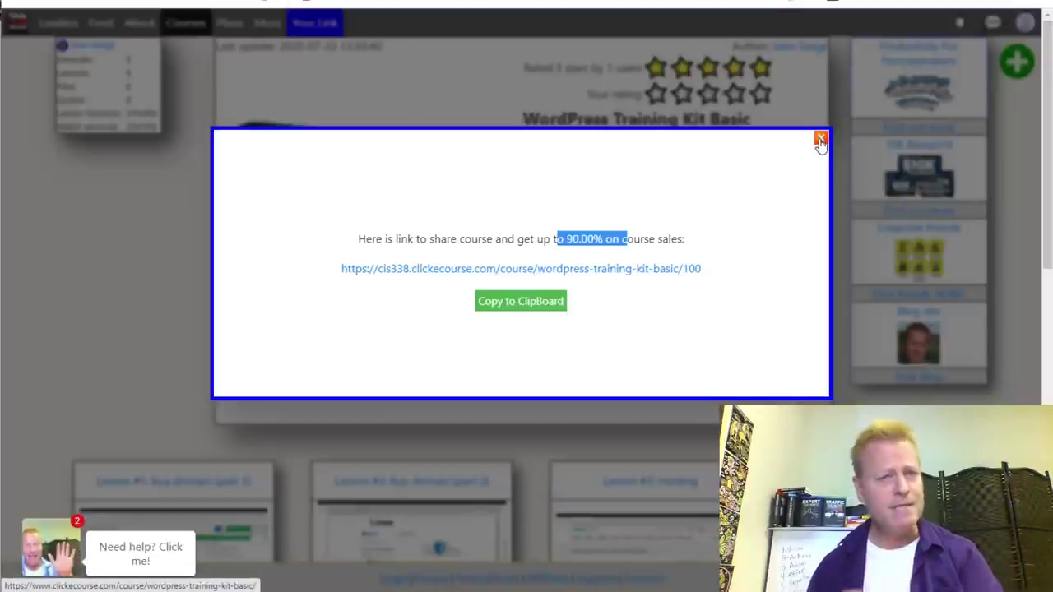
{"action": "left_click", "coordinate": [821, 140]}
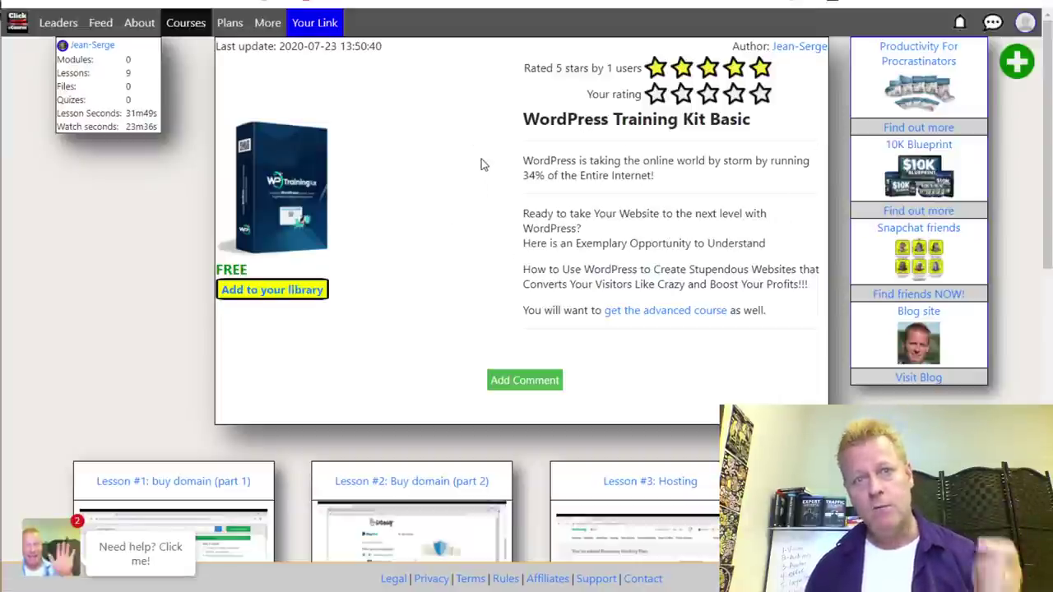
{"action": "left_click", "coordinate": [315, 24]}
Open the course referral link in an incognito window
{"action": "right_click", "coordinate": [625, 274]}
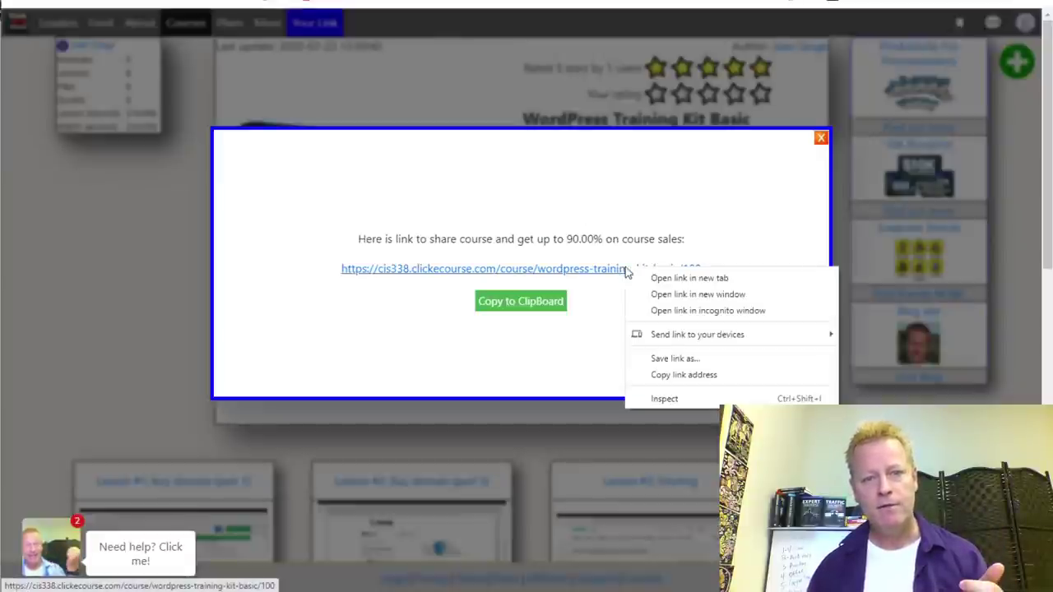
{"action": "left_click", "coordinate": [717, 307]}
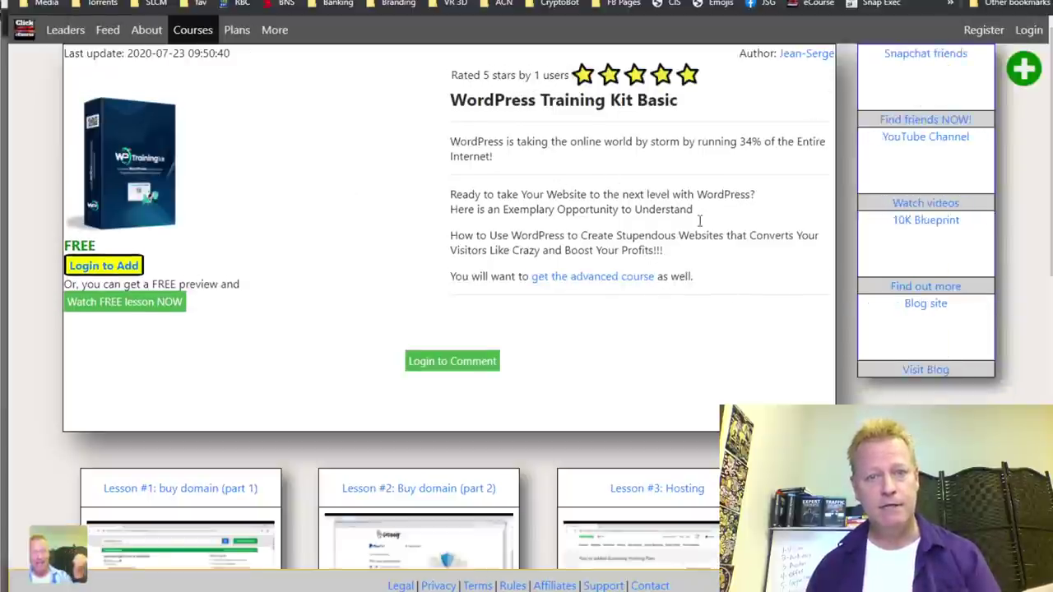
{"action": "scroll", "coordinate": [671, 362], "scroll_direction": "down", "scroll_amount": 4}
{"action": "scroll", "coordinate": [680, 352], "scroll_direction": "up", "scroll_amount": 4}
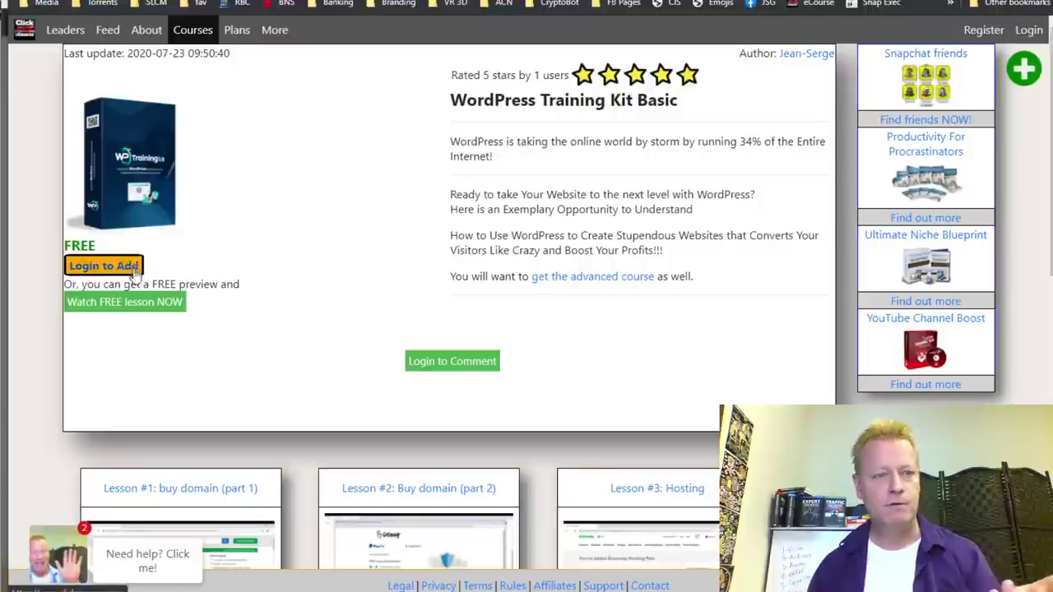
Start registration to confirm the affiliate is credited as referrer, then switch to the income spreadsheet
{"action": "left_click", "coordinate": [985, 33]}
{"action": "mouse_move", "coordinate": [530, 351]}
{"action": "left_mouse_down"}
{"action": "mouse_move", "coordinate": [463, 339]}
{"action": "mouse_move", "coordinate": [541, 338]}
{"action": "left_mouse_up"}
{"action": "left_click", "coordinate": [690, 339]}
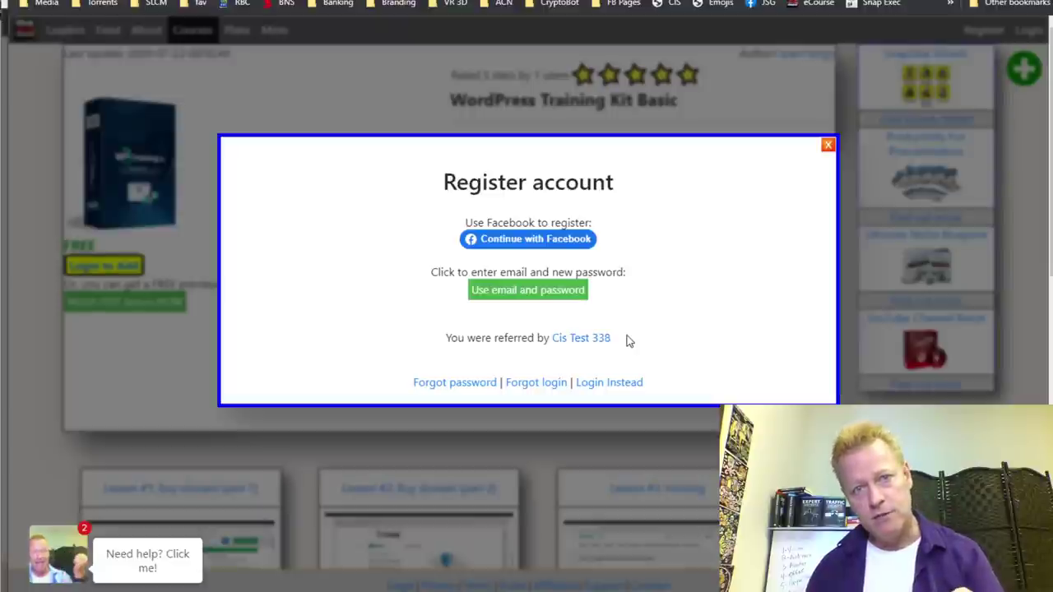
{"action": "left_click_drag", "start_coordinate": [641, 339], "coordinate": [548, 338]}
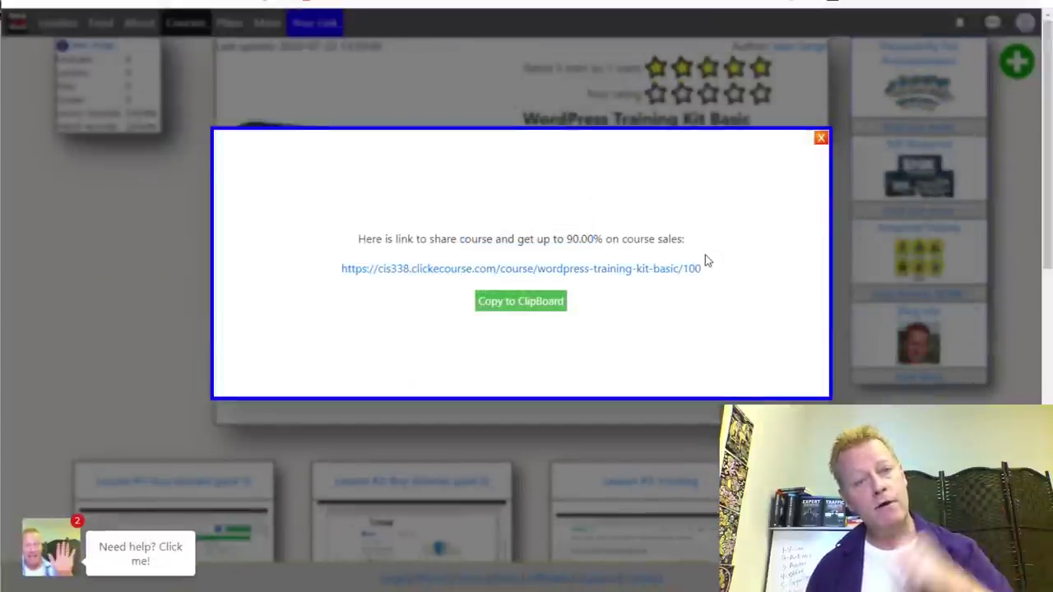
{"action": "left_click", "coordinate": [820, 138]}
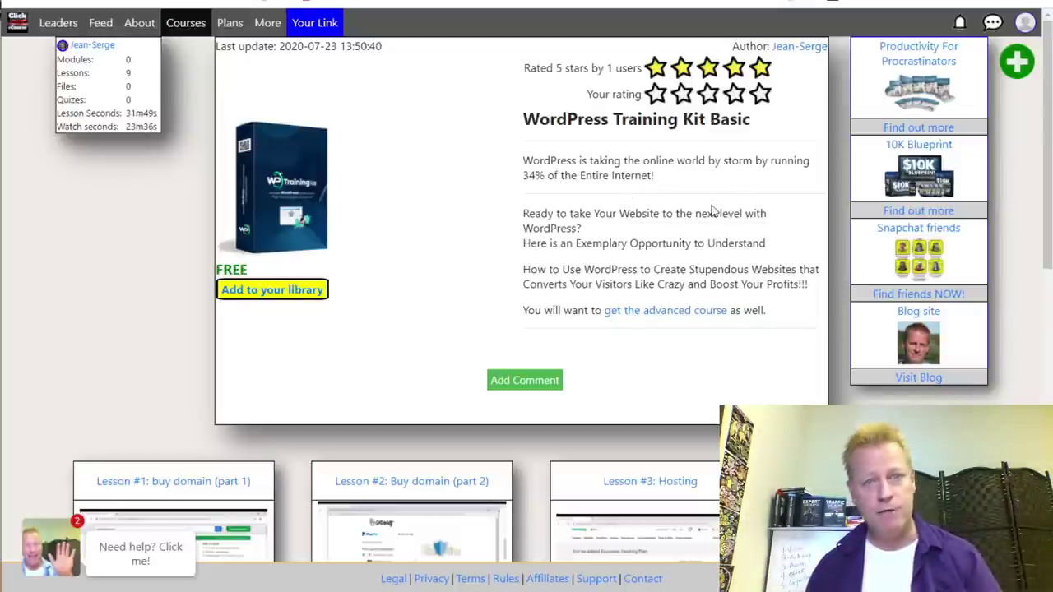
{"action": "key", "text": "ctrl+Tab"}
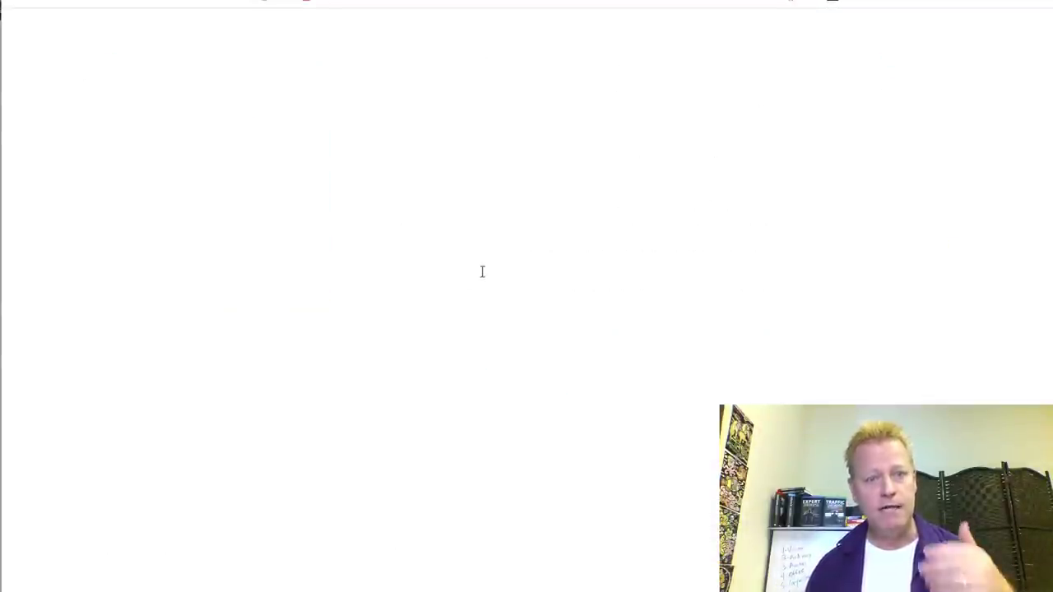
{"action": "scroll", "coordinate": [509, 322], "scroll_direction": "up", "scroll_amount": 3}
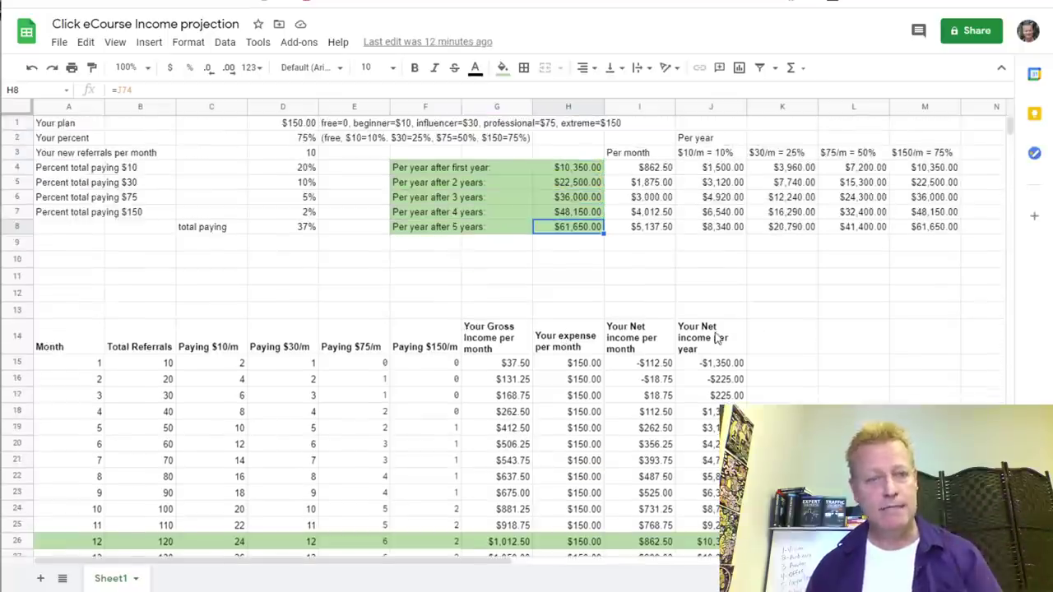